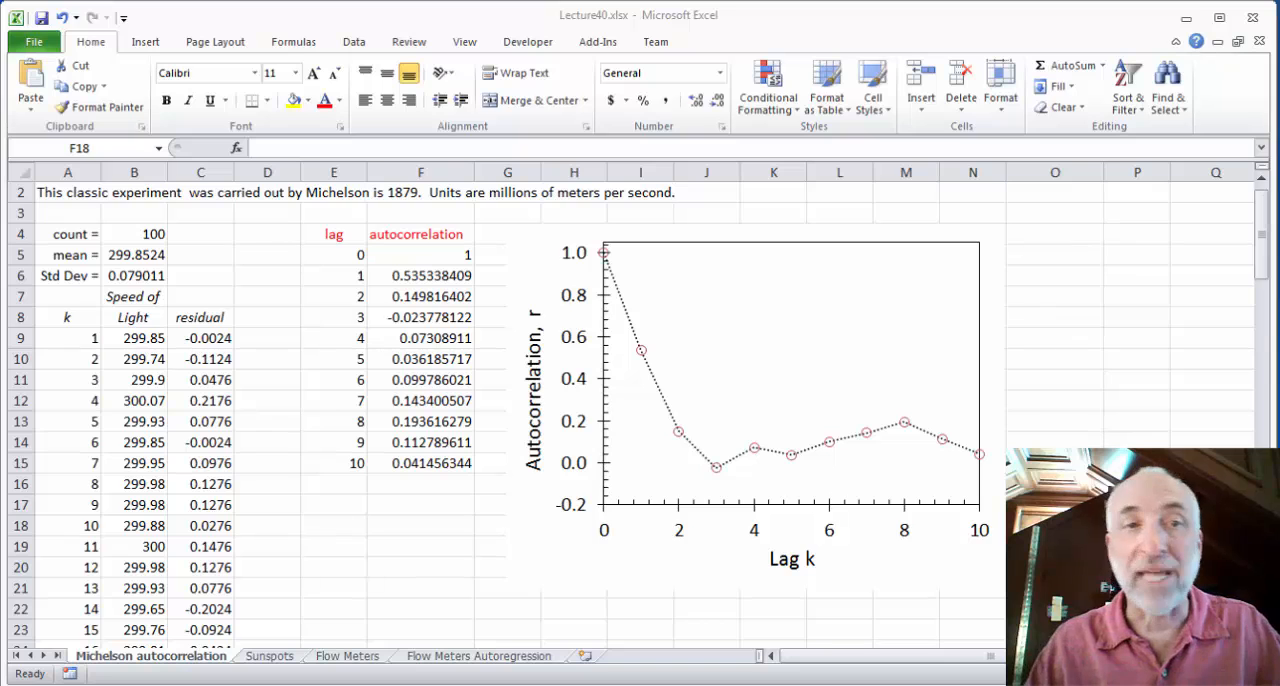
Inspect the lag-1 autocorrelation formula in F6, highlighting its two CORREL ranges C9:C107 and C10:C108, without changing it
click(422, 282)
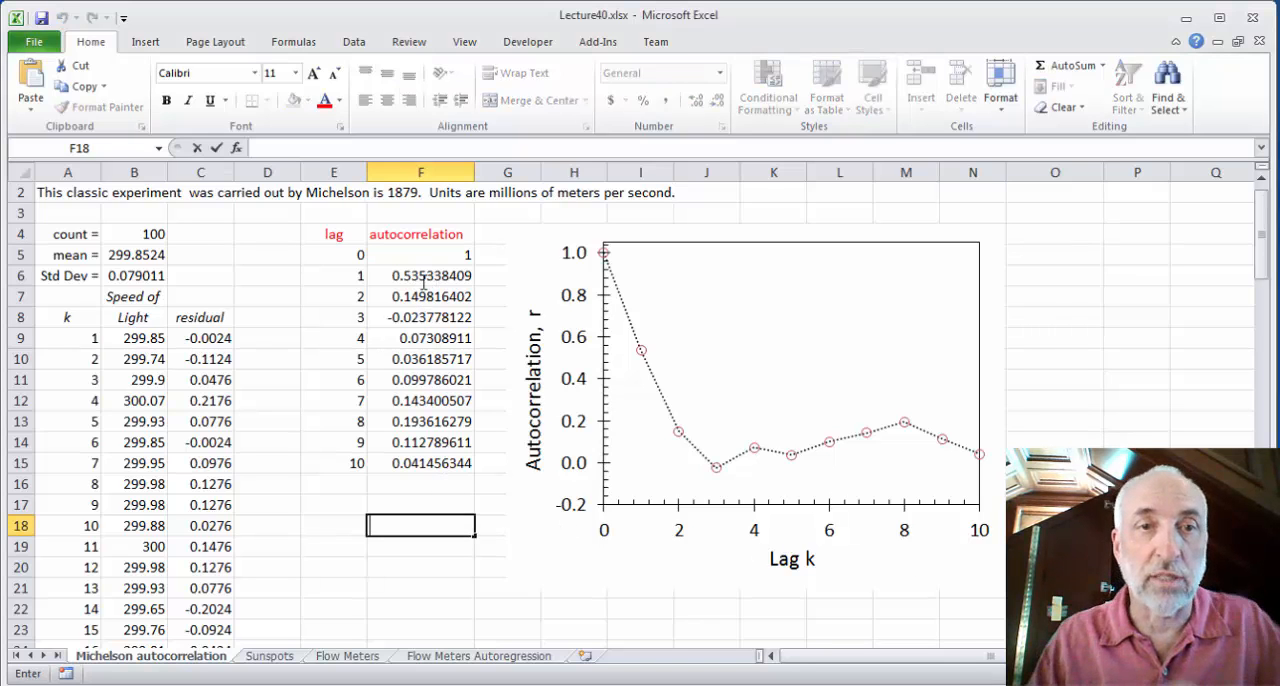
click(422, 282)
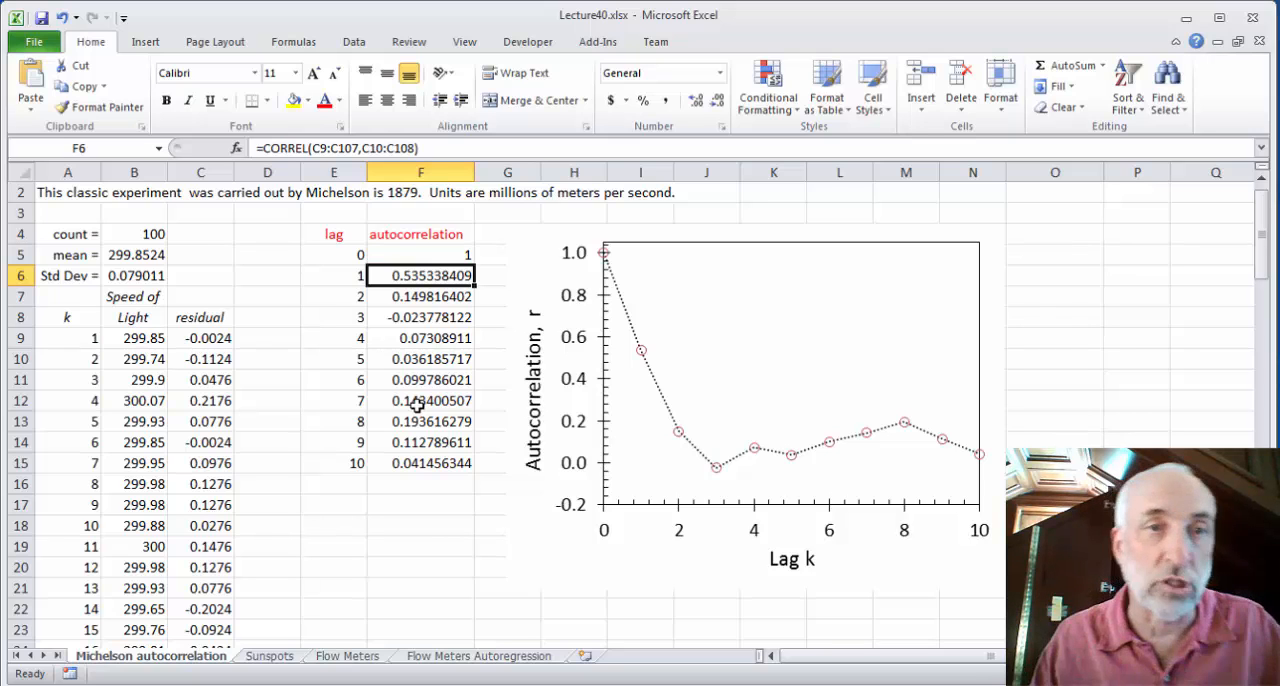
click(332, 147)
drag(332, 147, 358, 147)
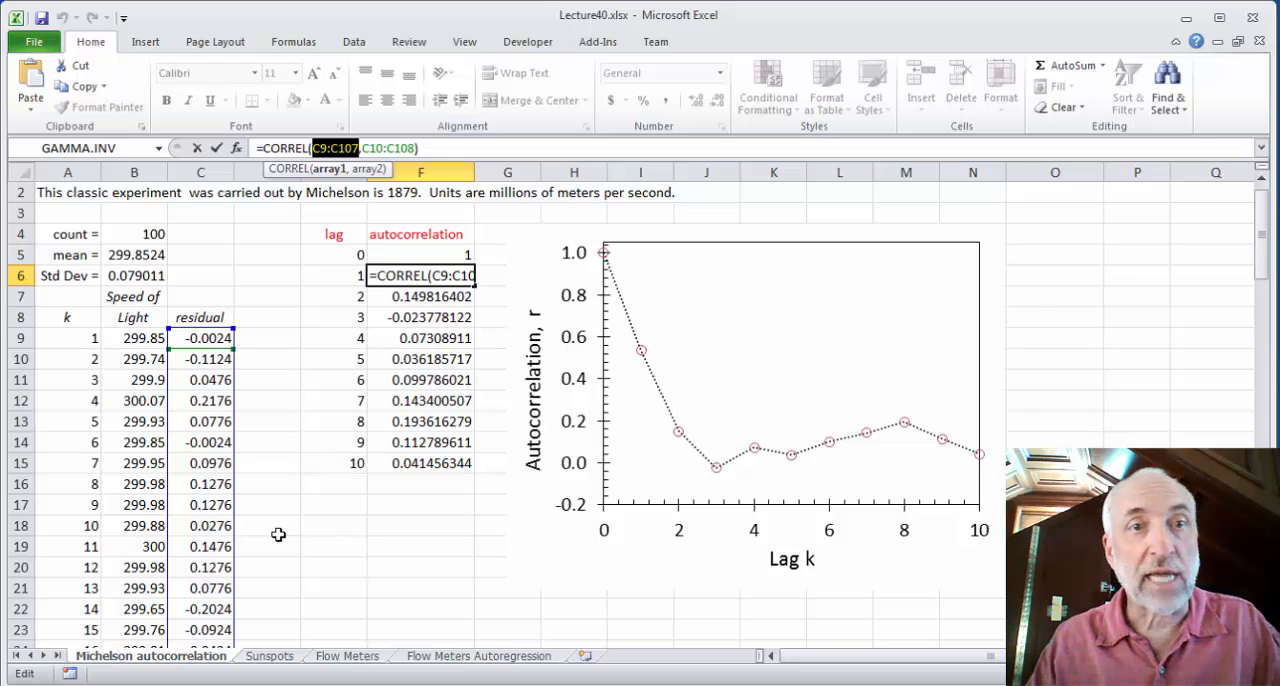
drag(362, 142, 414, 141)
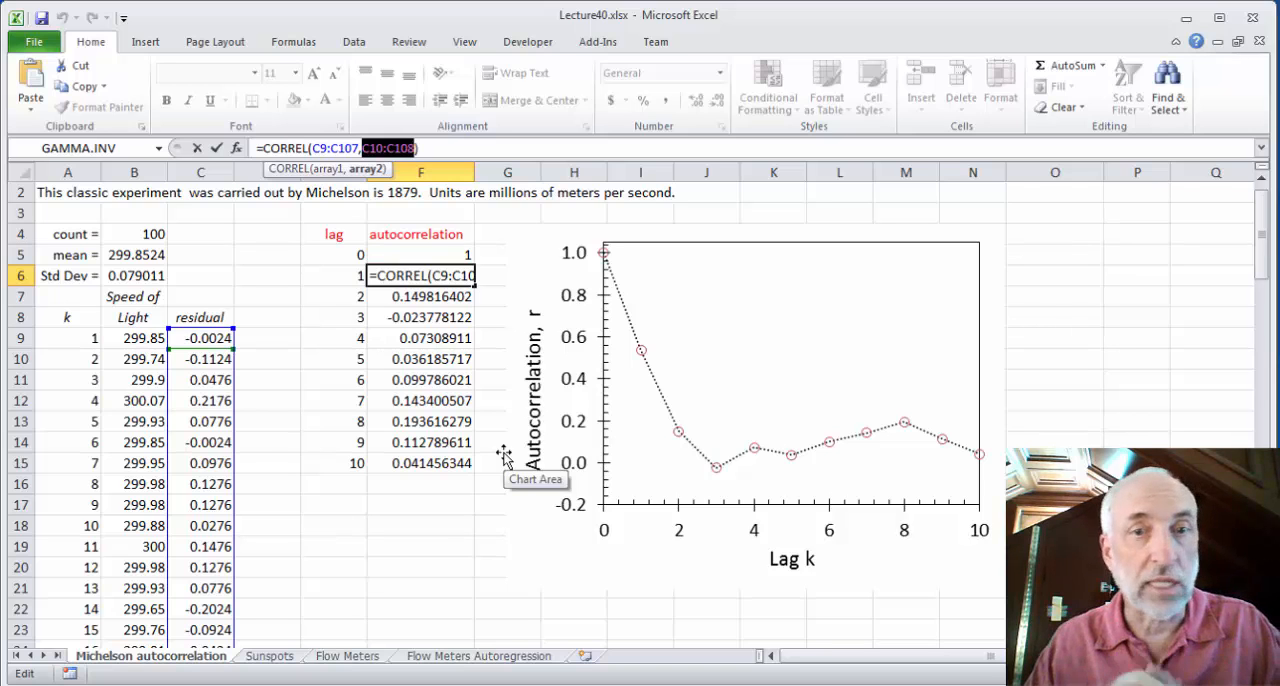
key(Escape)
key(Return)
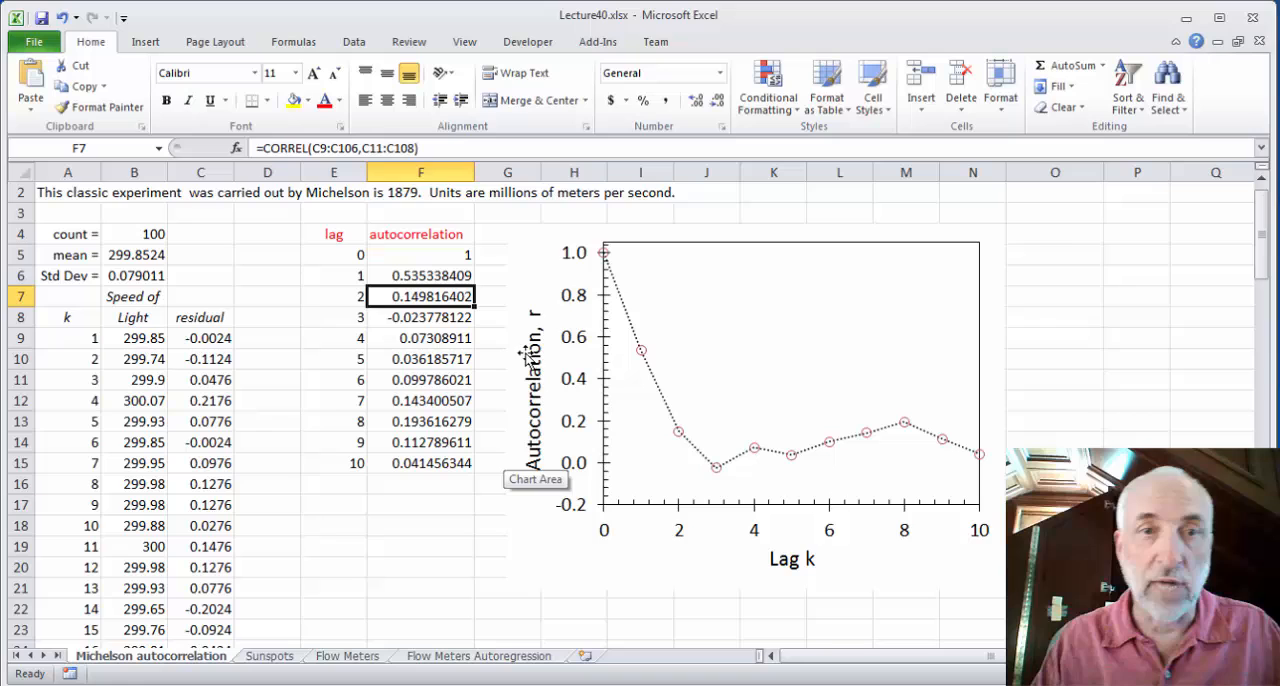
Review the CORREL formulas for lags 1 to 5 in F6:F10, comparing how their residual ranges shift
click(440, 275)
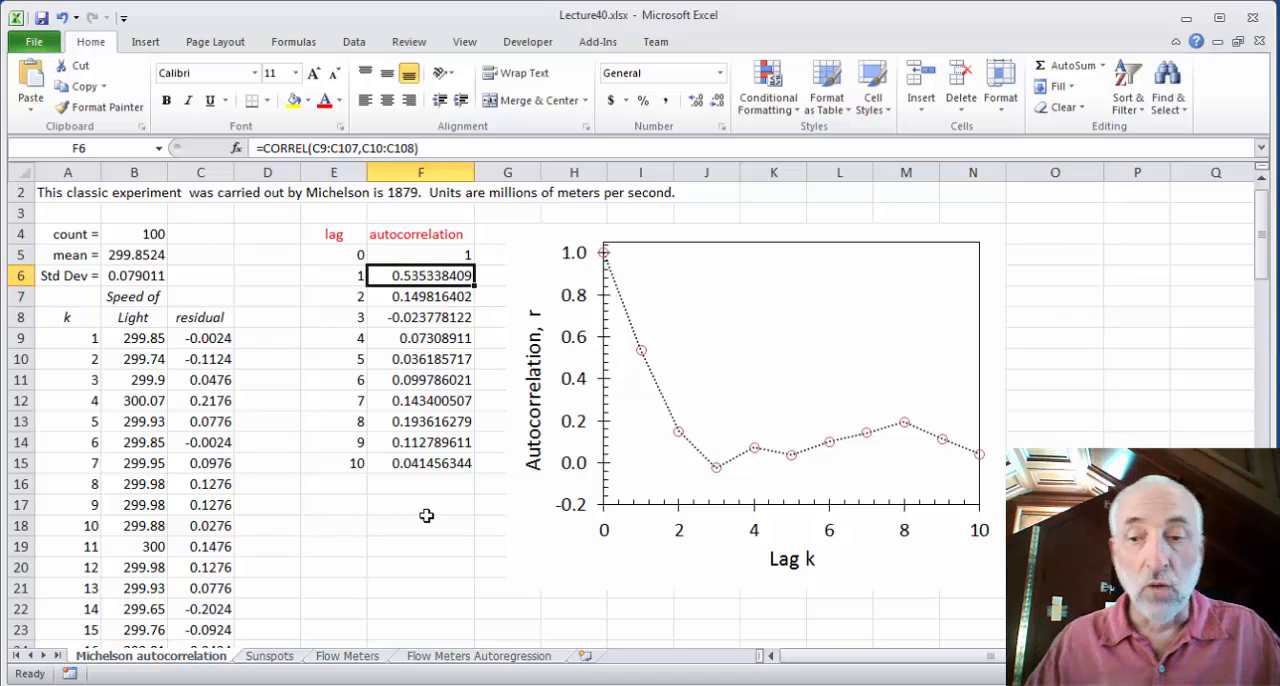
key(Down)
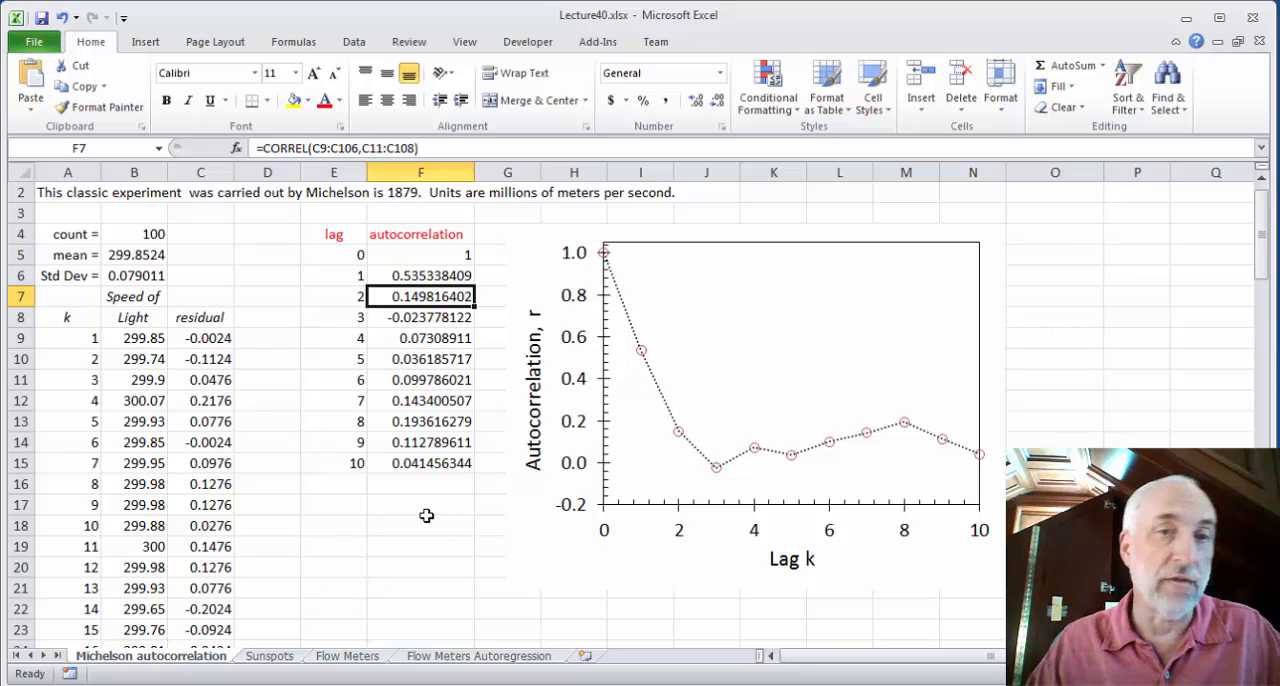
key(Down)
key(Down)
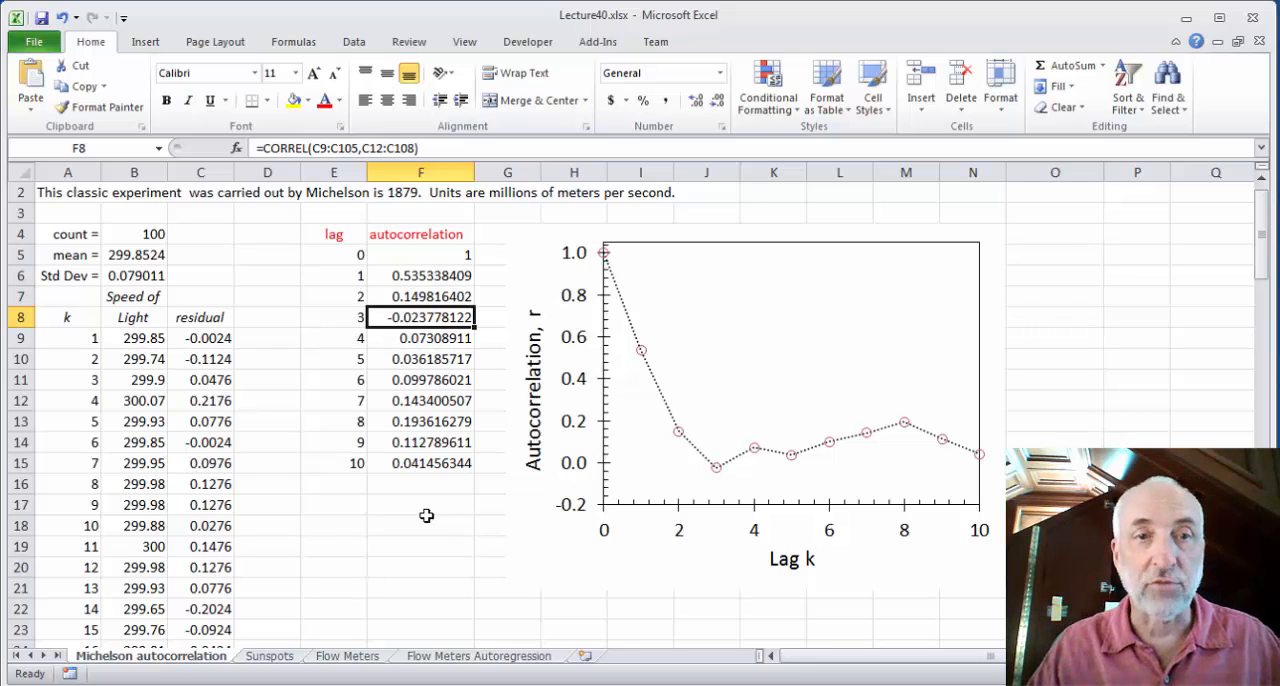
key(Down)
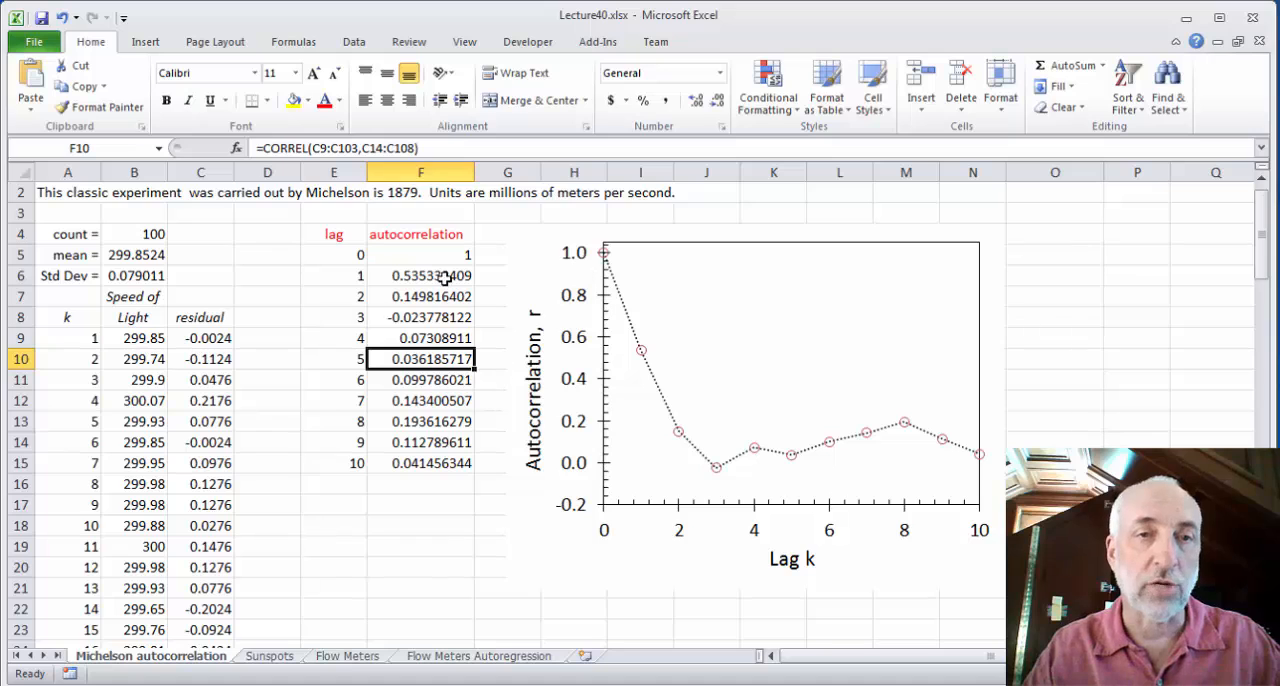
click(423, 585)
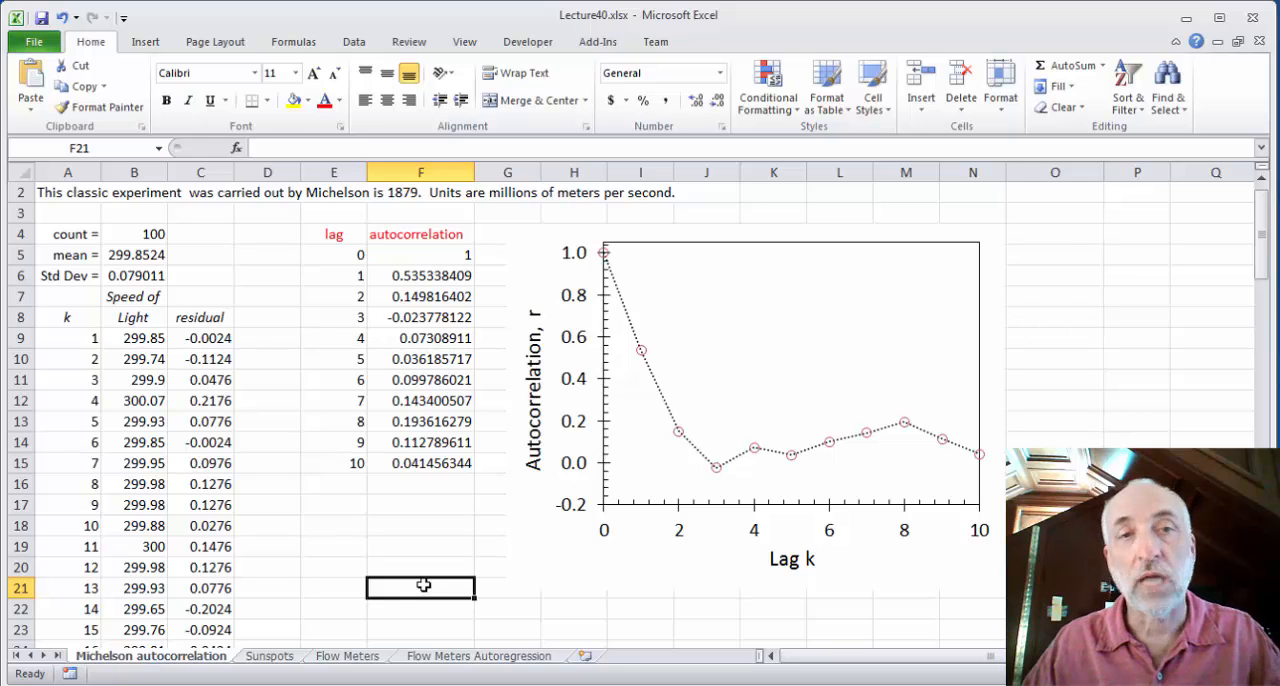
Check the lag 0 autocorrelation entry in F5 and examine the autocorrelation versus lag plot
click(433, 253)
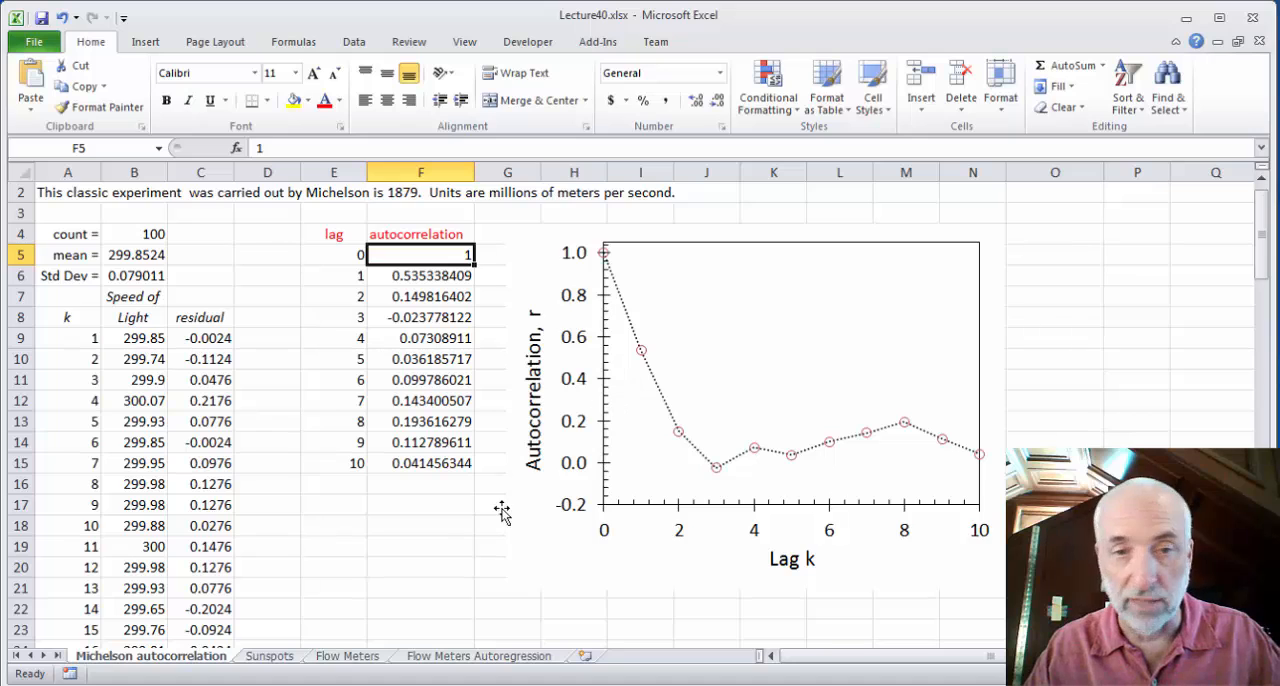
click(499, 592)
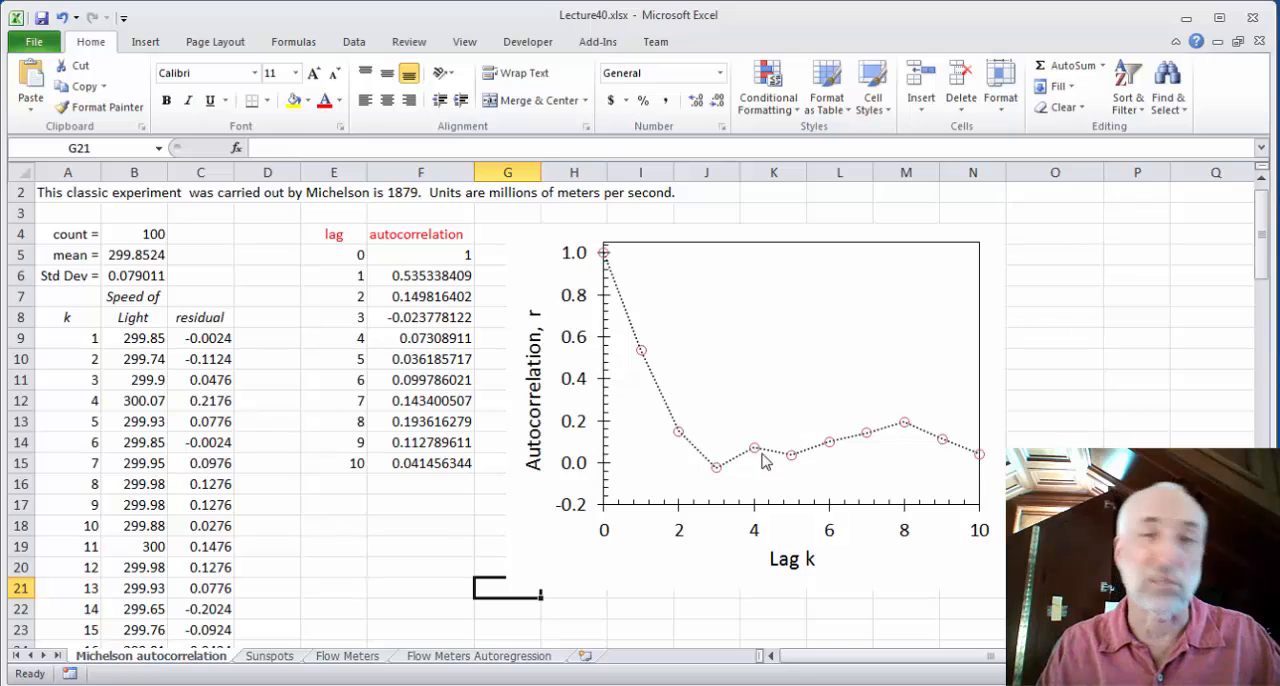
mouse_move(642, 358)
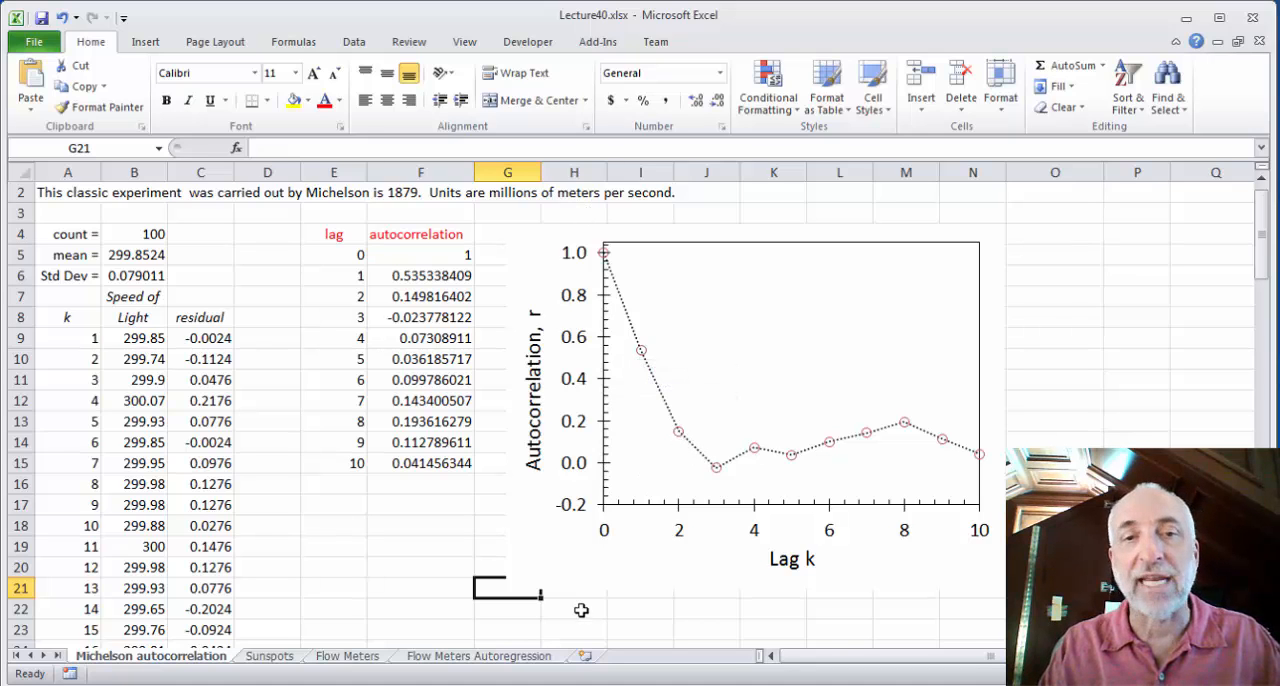
click(323, 546)
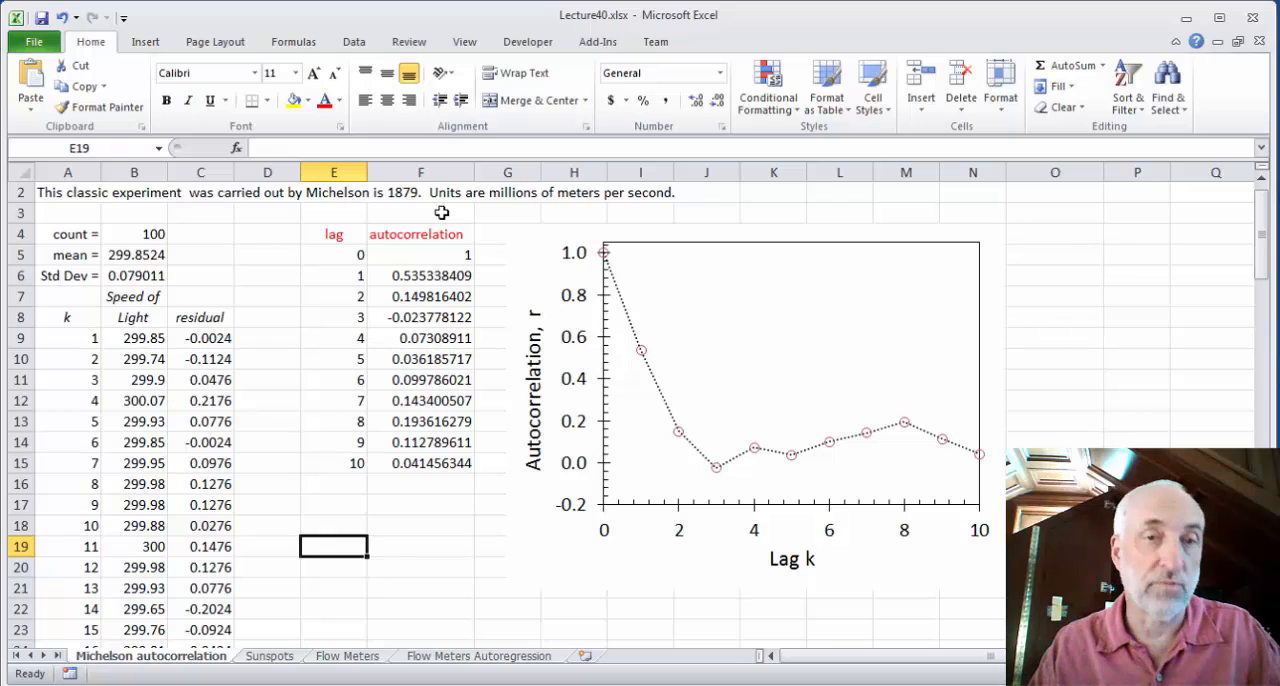
Calculate the square of the lag-1 autocorrelation in F17 with the formula =F6^2
click(428, 280)
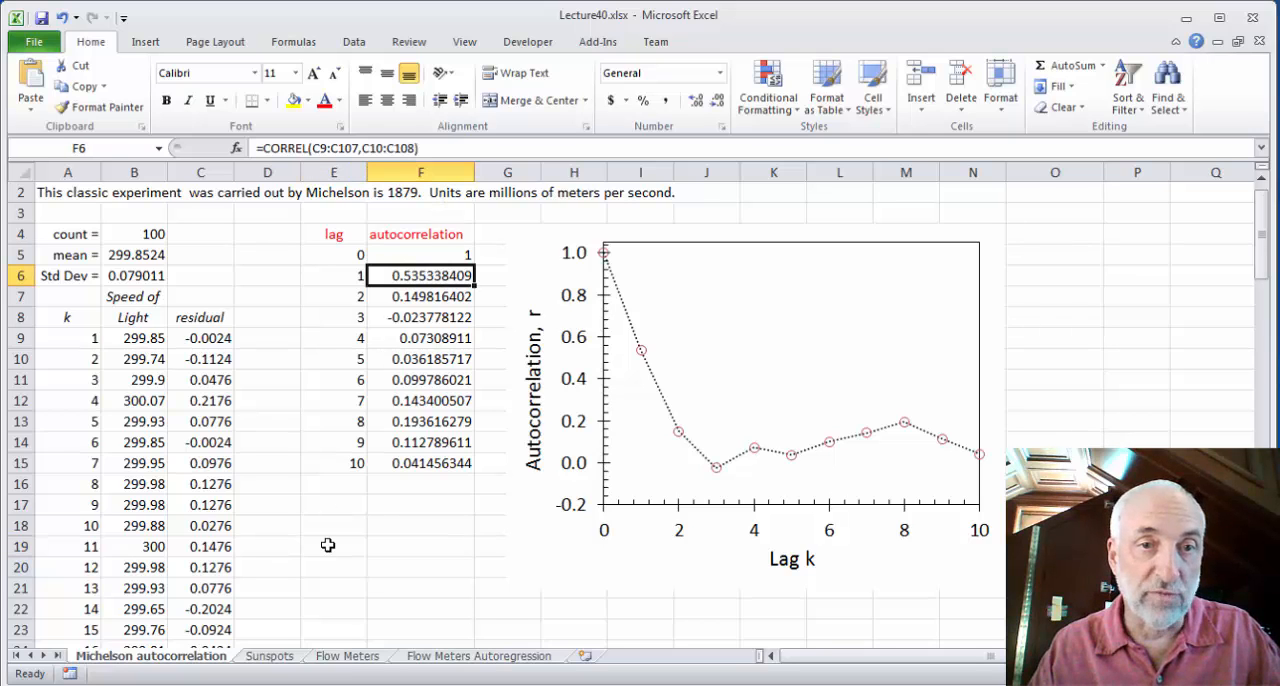
click(407, 509)
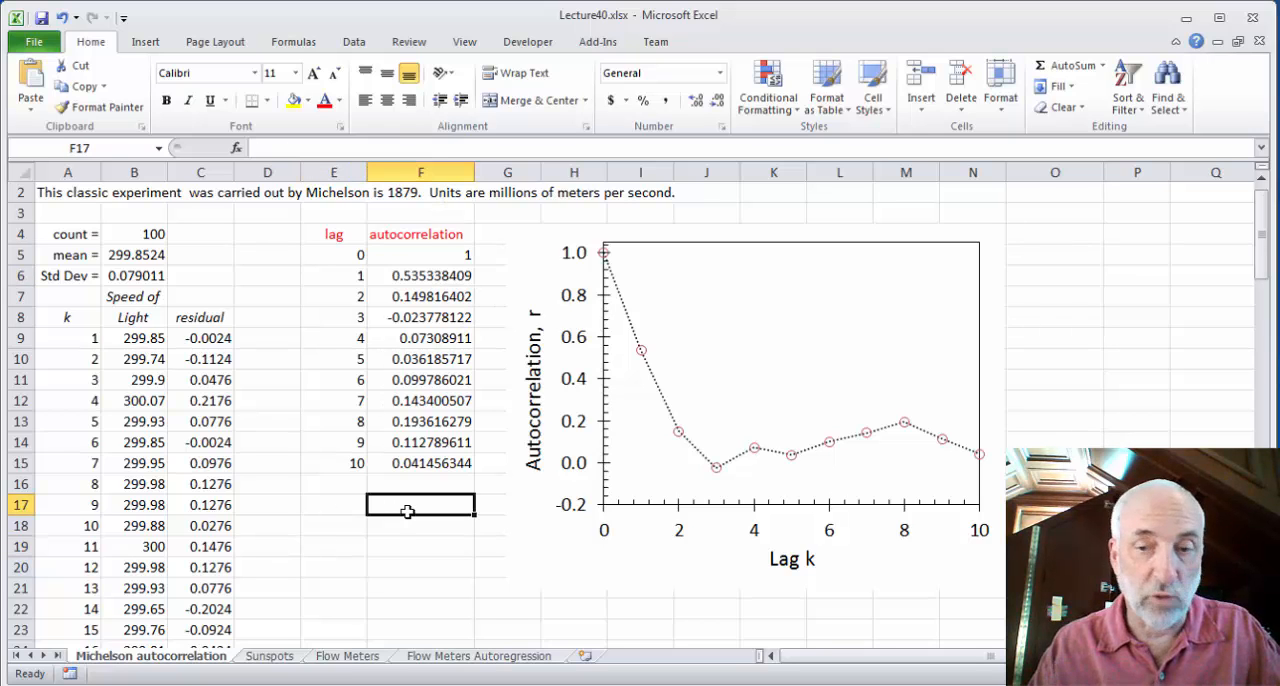
text(=)
click(420, 278)
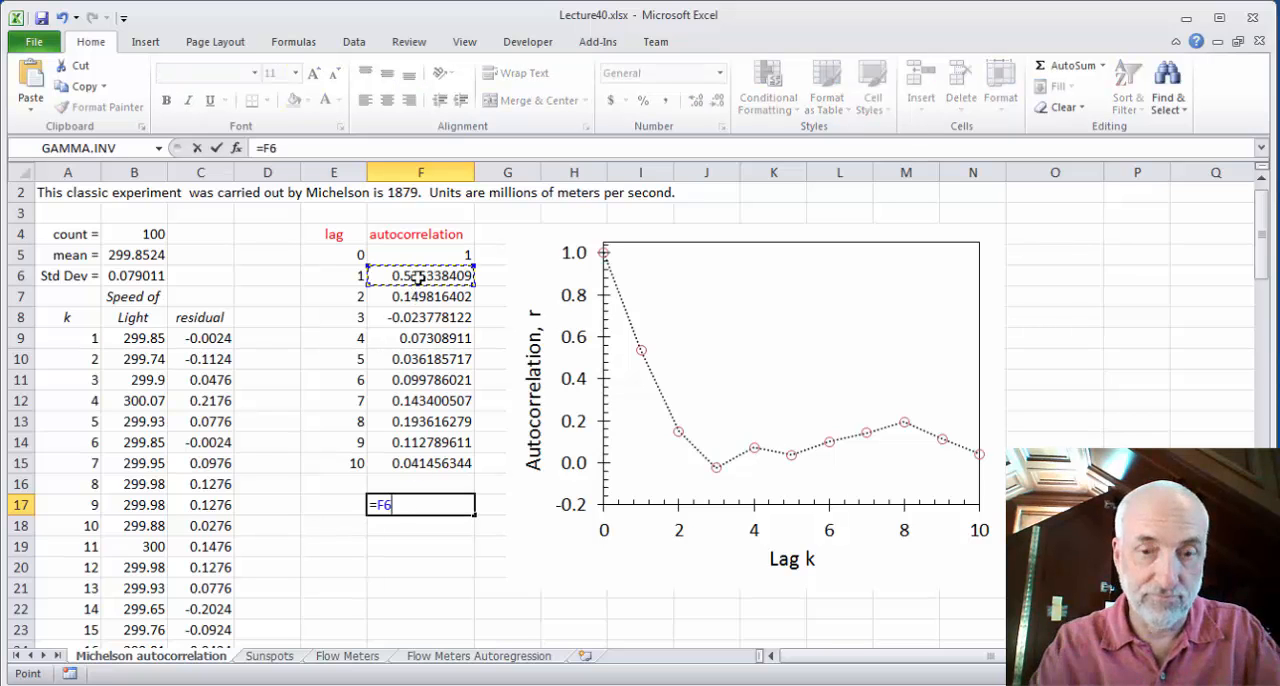
text(^2)
key(Return)
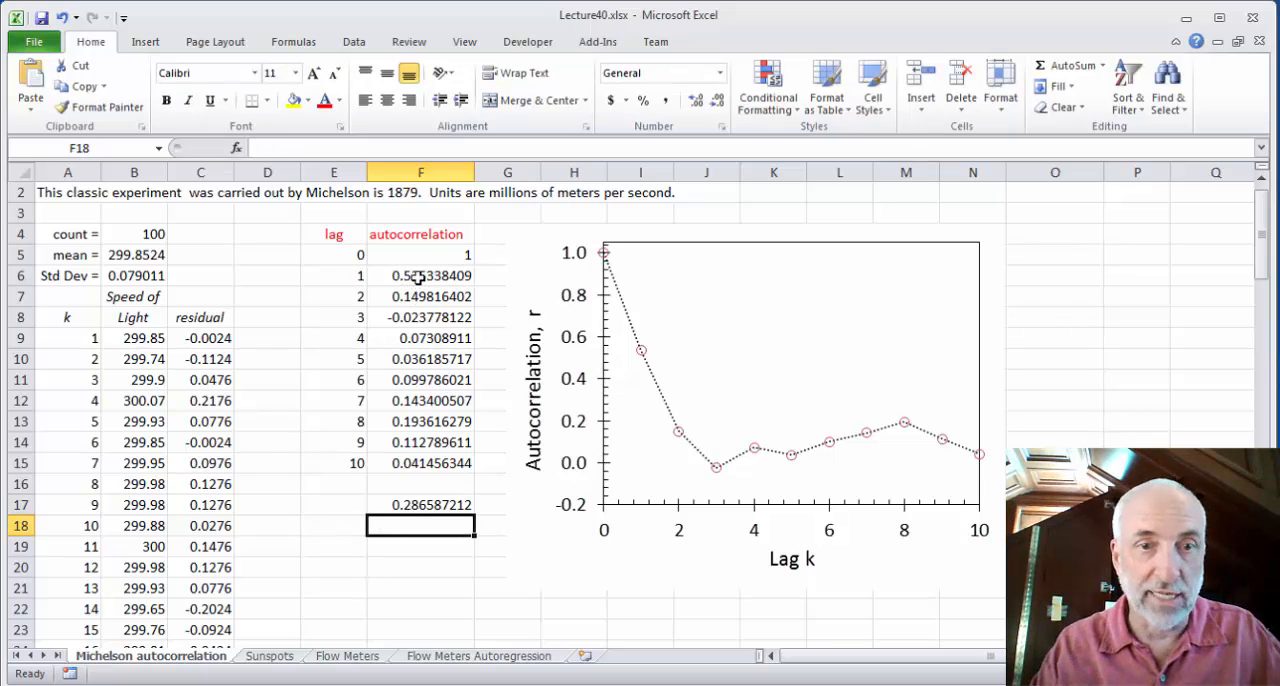
Compare the squared value in F17 with the lag-2 autocorrelation, and clear F17
click(408, 508)
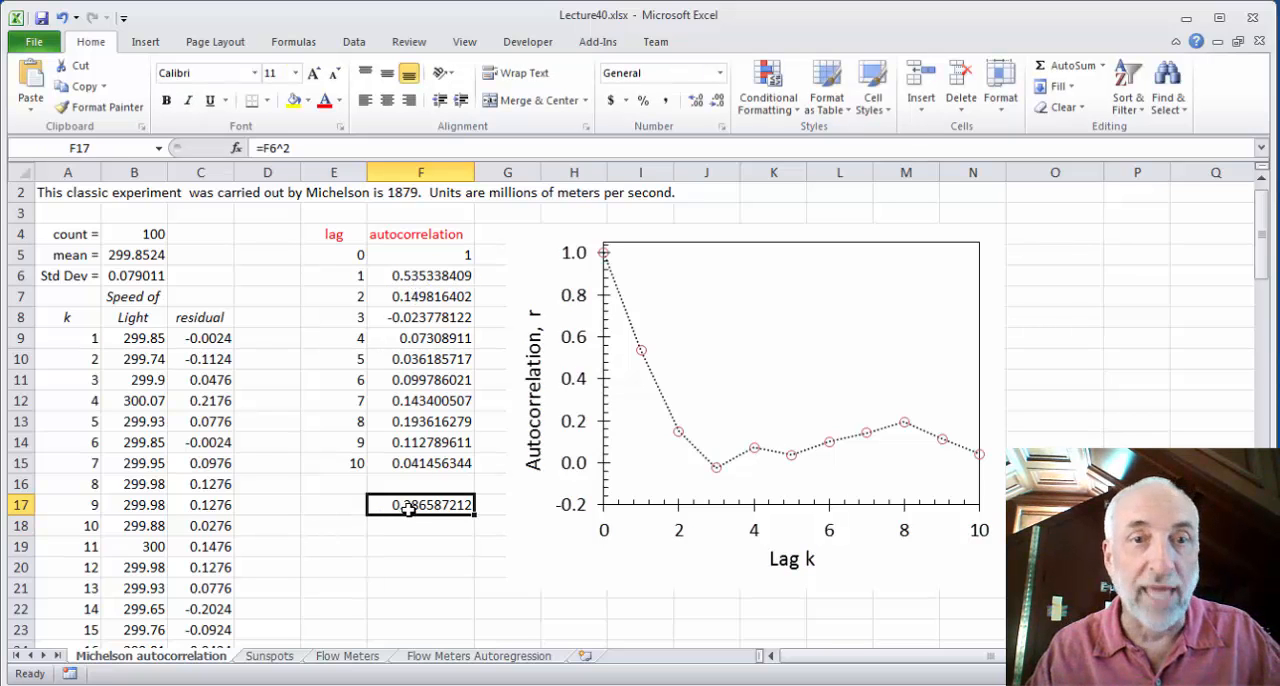
click(417, 300)
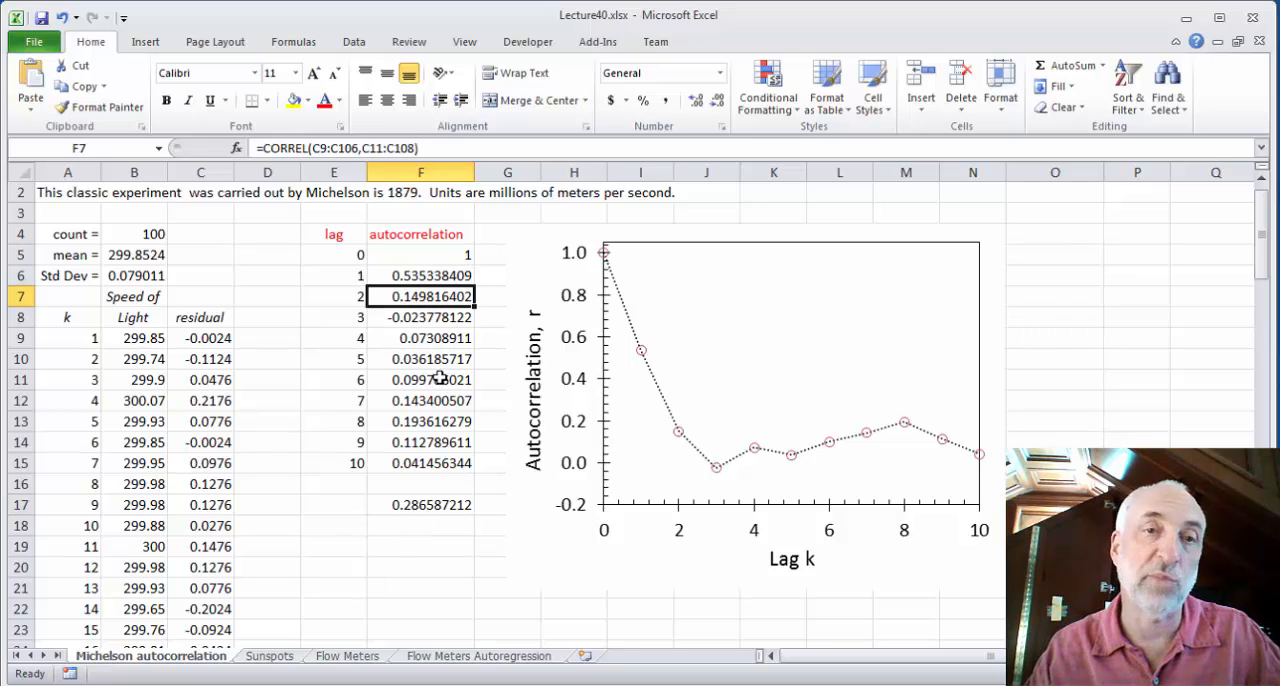
click(427, 505)
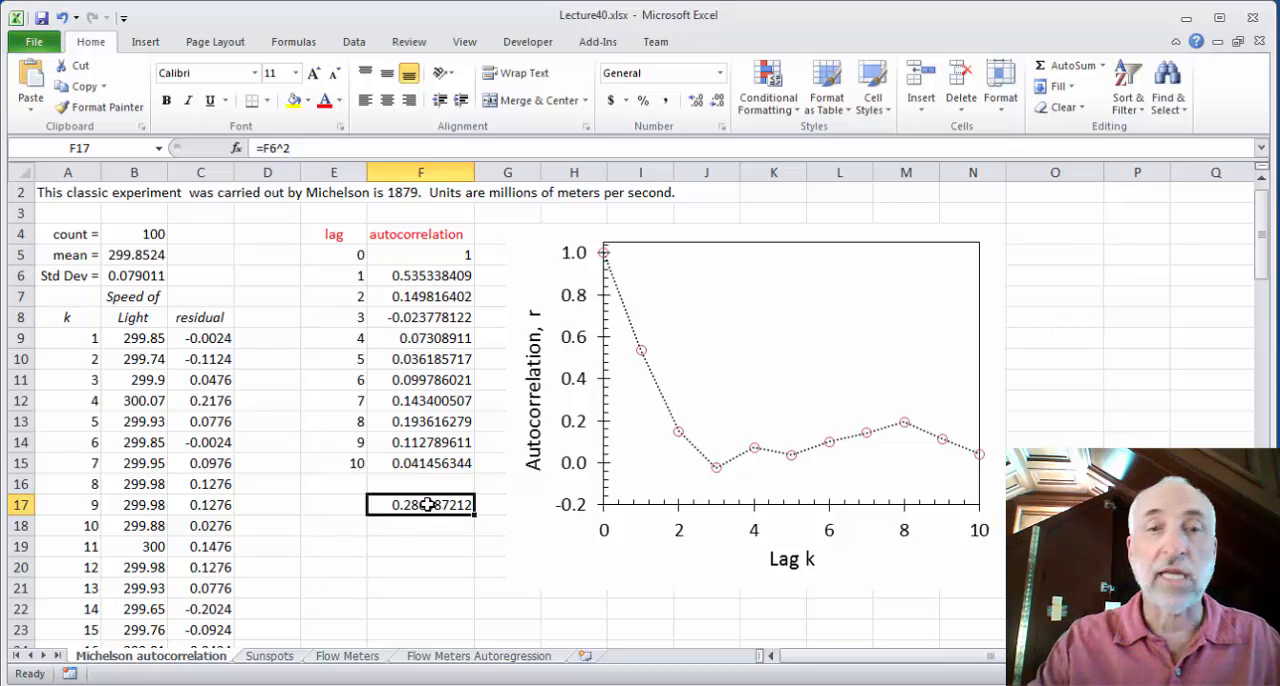
key(Delete)
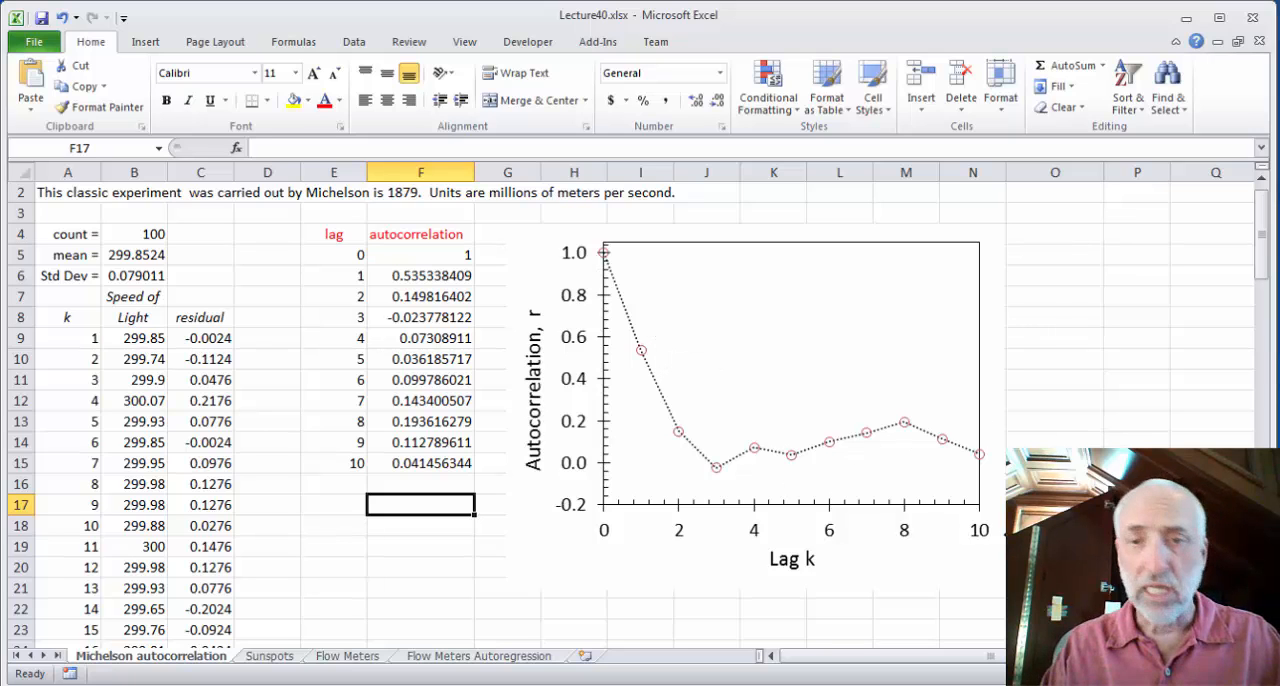
click(412, 590)
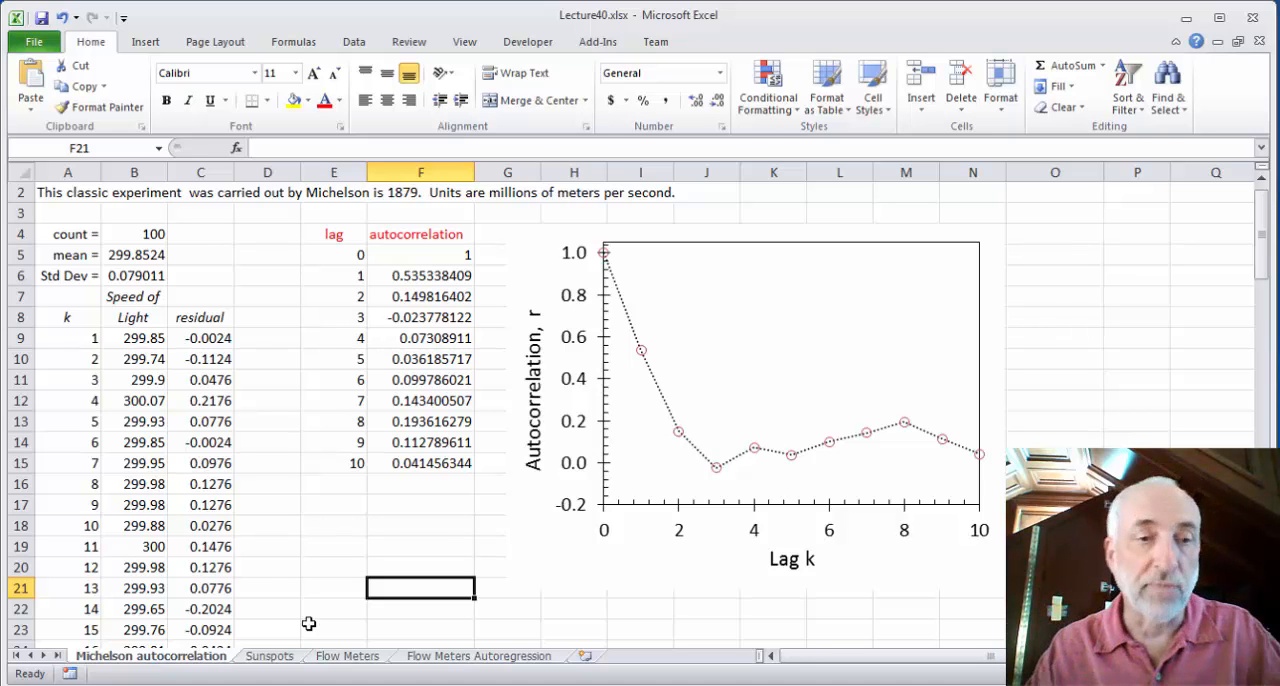
Examine the Sunspots sheet's yearly counts and the autocorrelation formulas for lags 1 to 3 in E6:E8
click(269, 657)
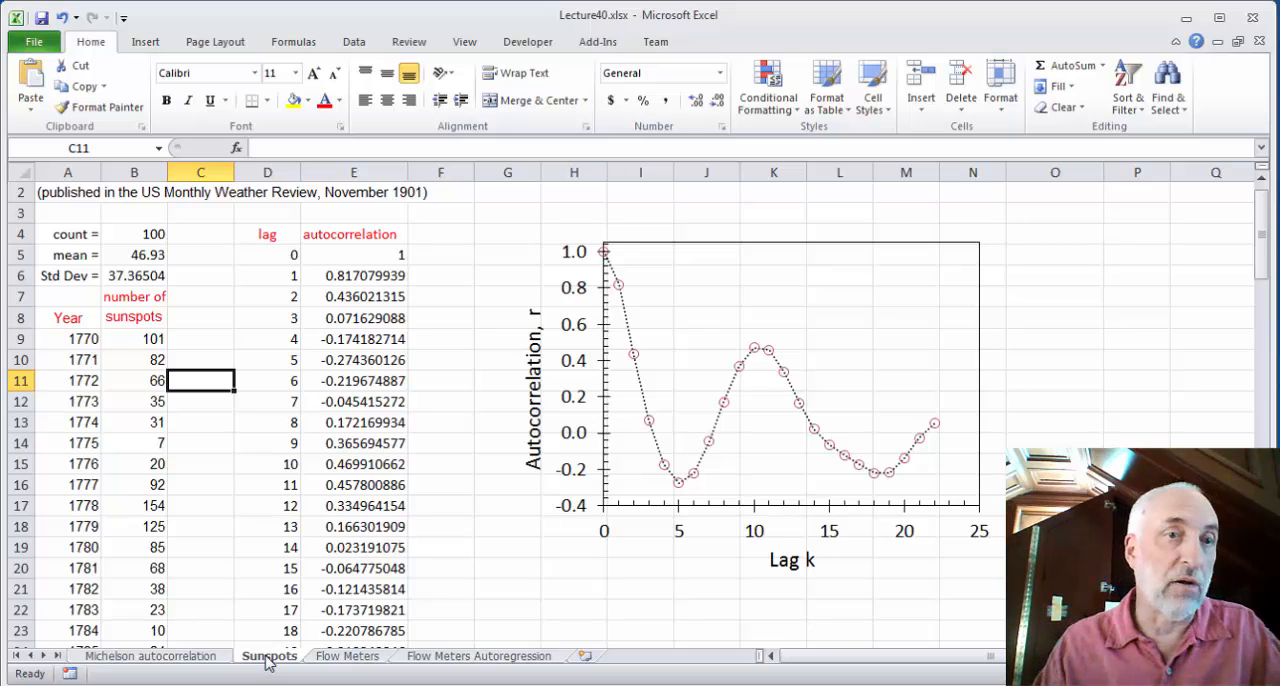
click(143, 337)
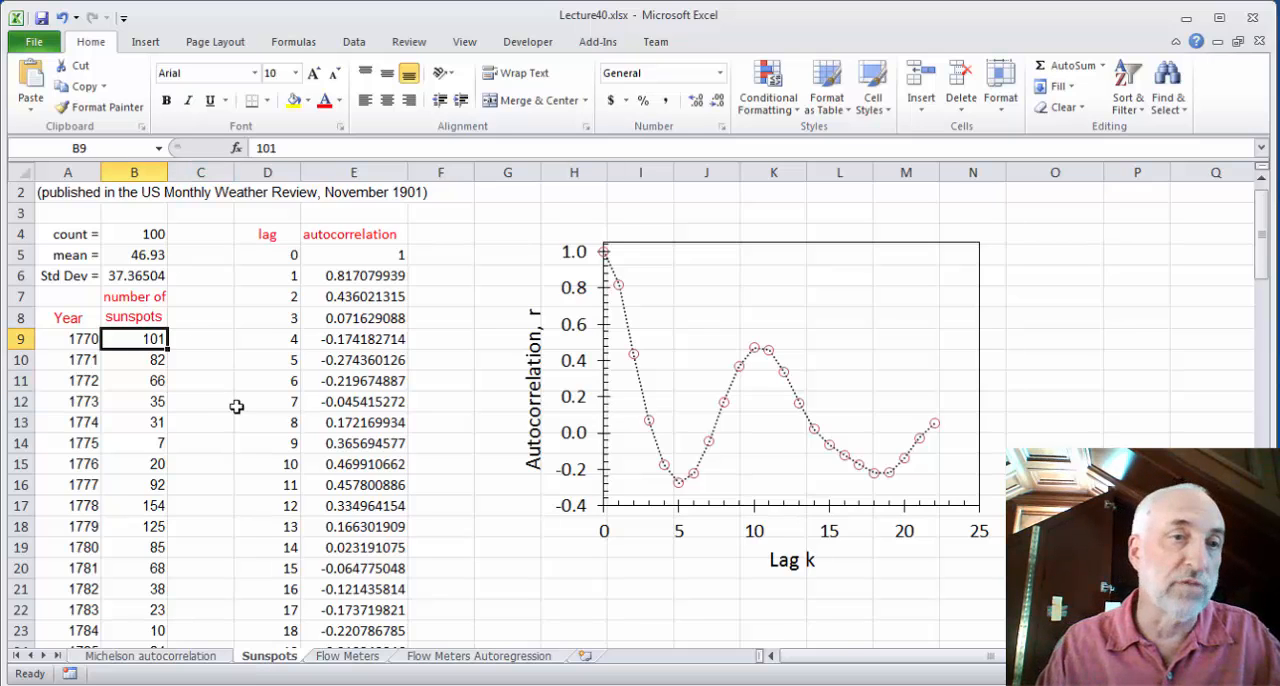
key(Down)
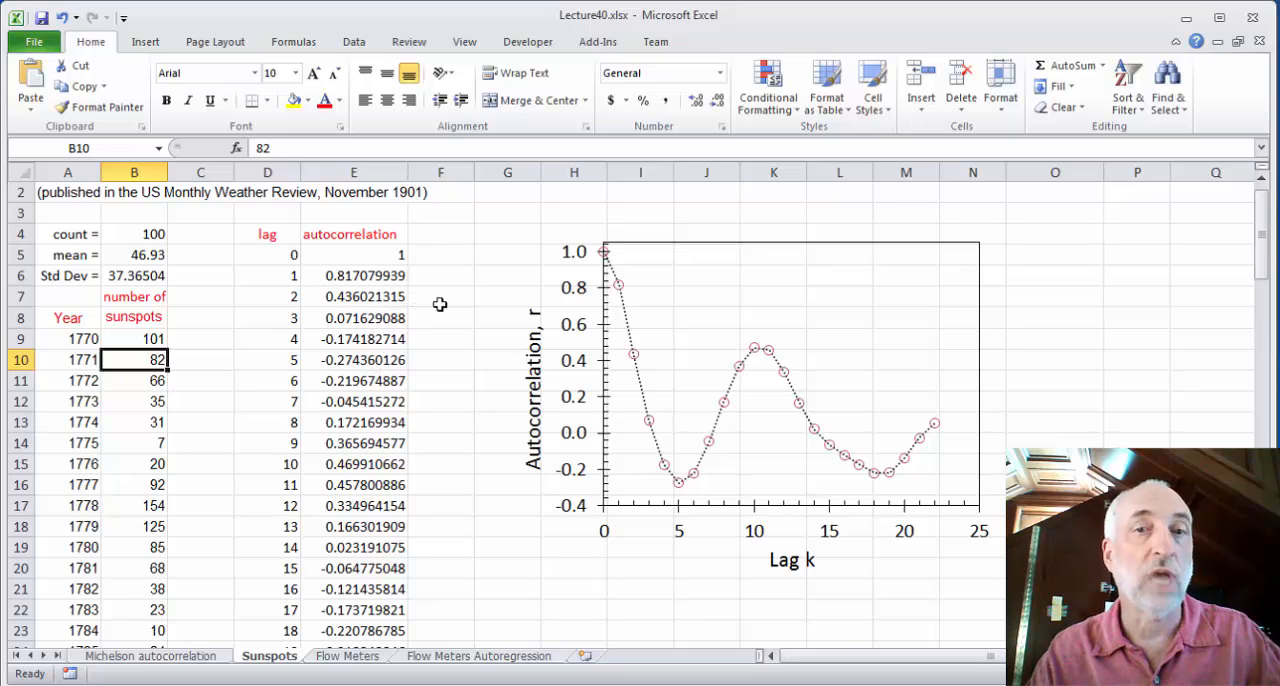
click(360, 275)
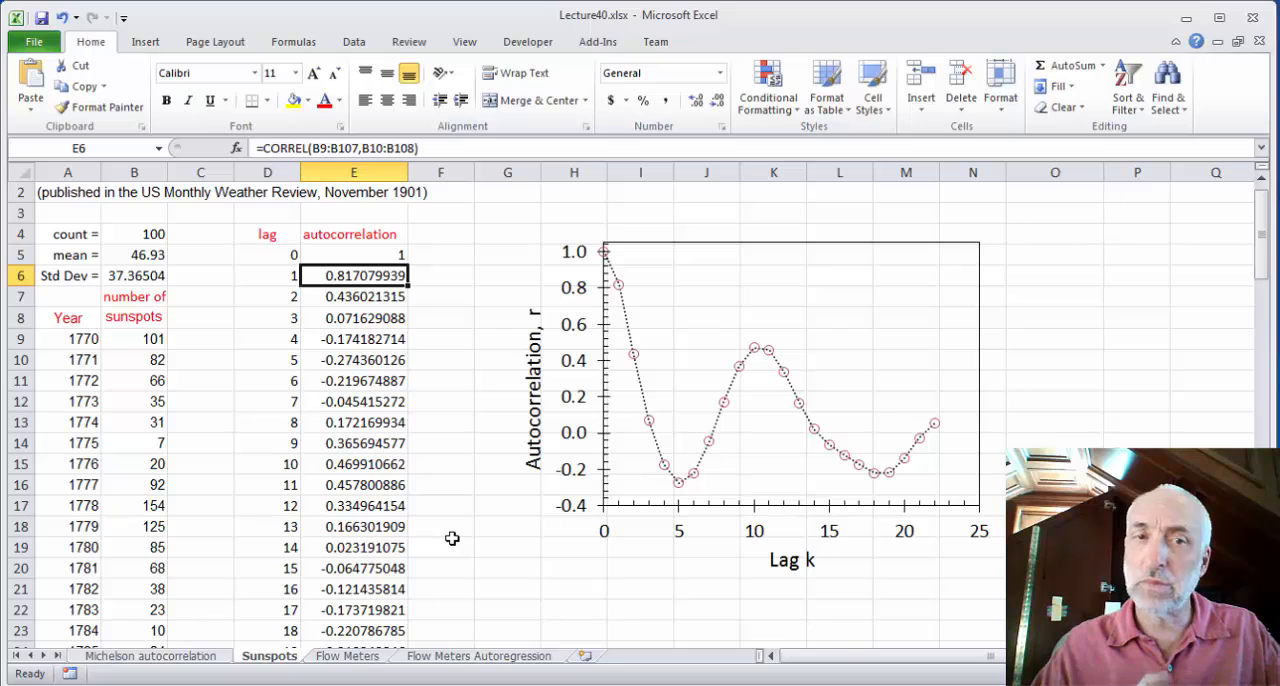
key(Down)
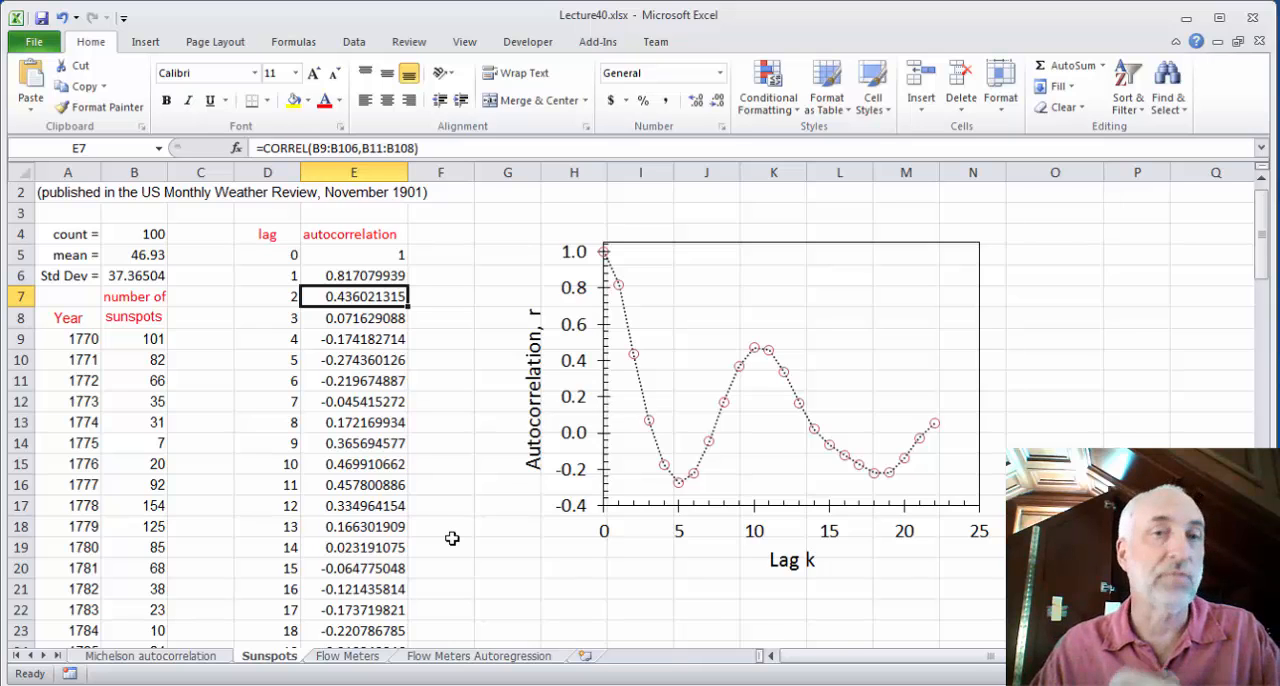
key(Down)
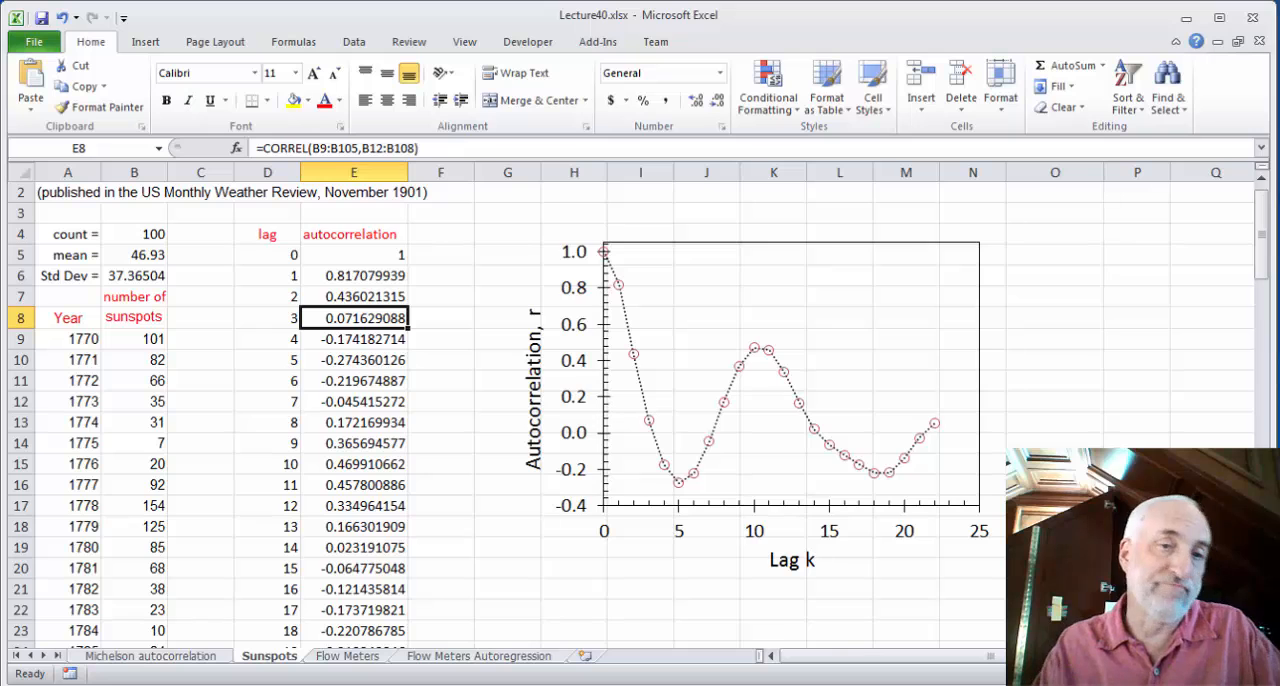
Examine the Flow Meters sheet's regression chart, residual plot and plot of residuals against lag-1 residuals
click(350, 657)
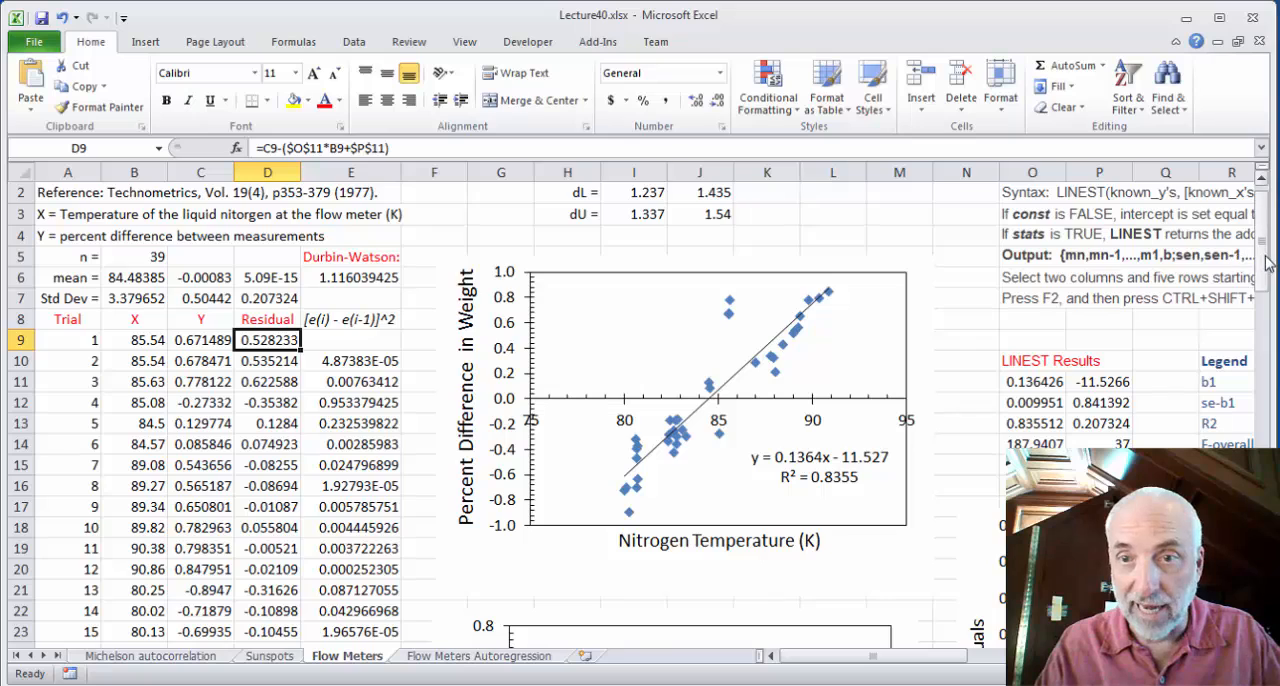
drag(1266, 262, 1268, 323)
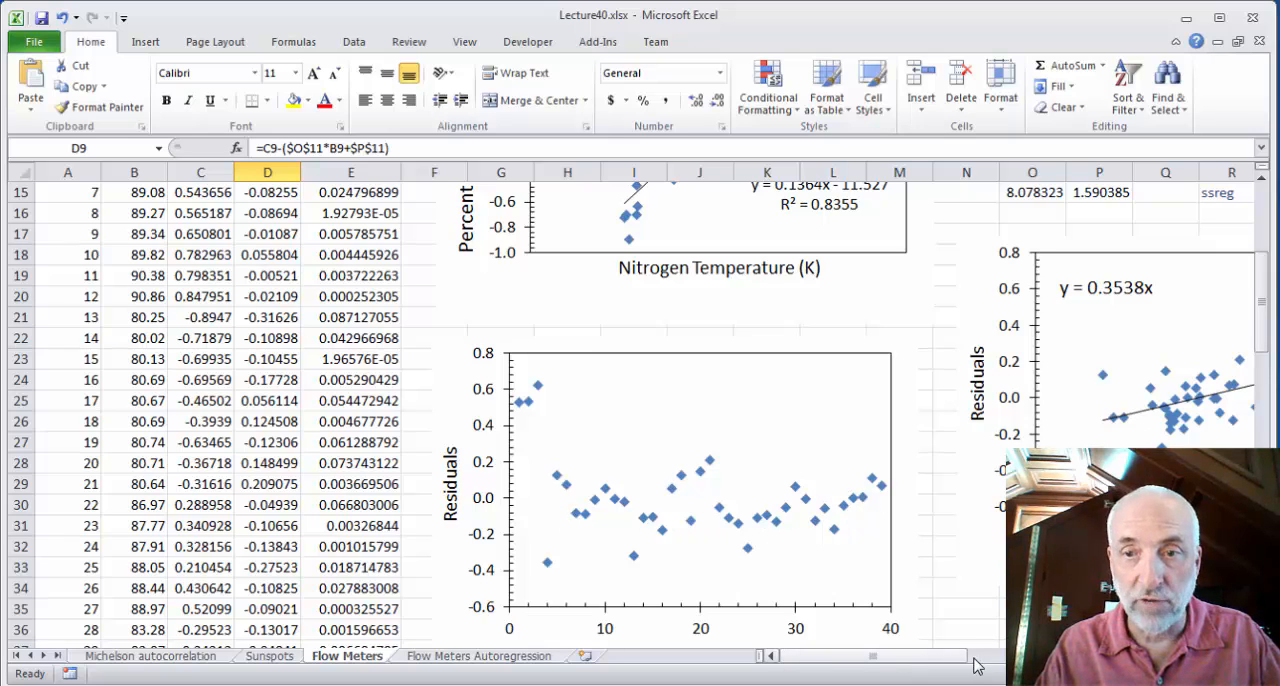
drag(940, 657, 985, 655)
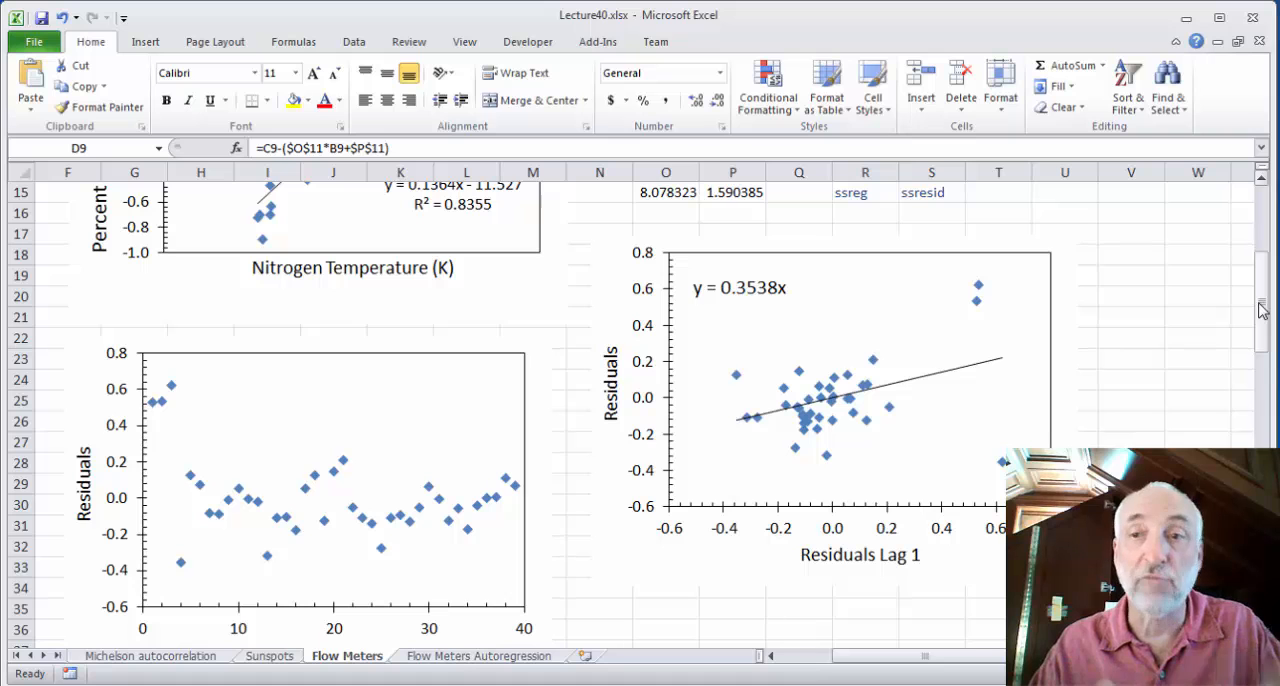
Return to the start of the Flow Meters data and inspect the squared residual difference formula in E10
drag(1261, 310, 1261, 222)
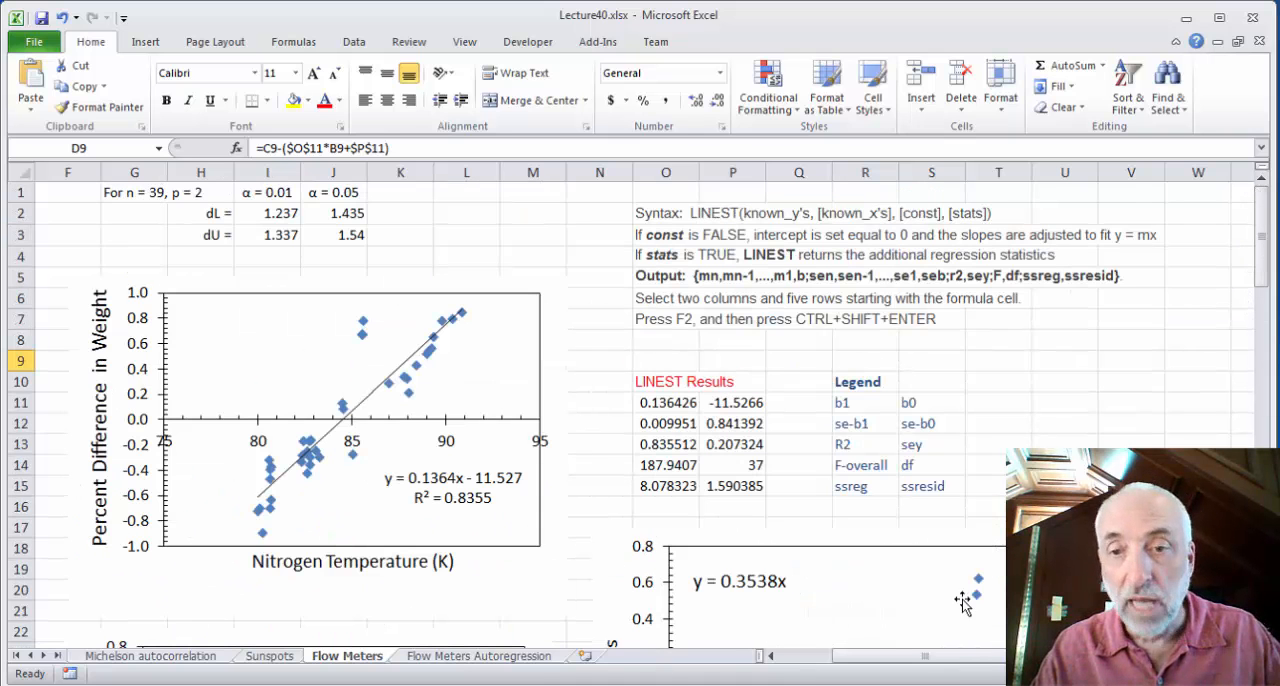
drag(945, 660, 832, 668)
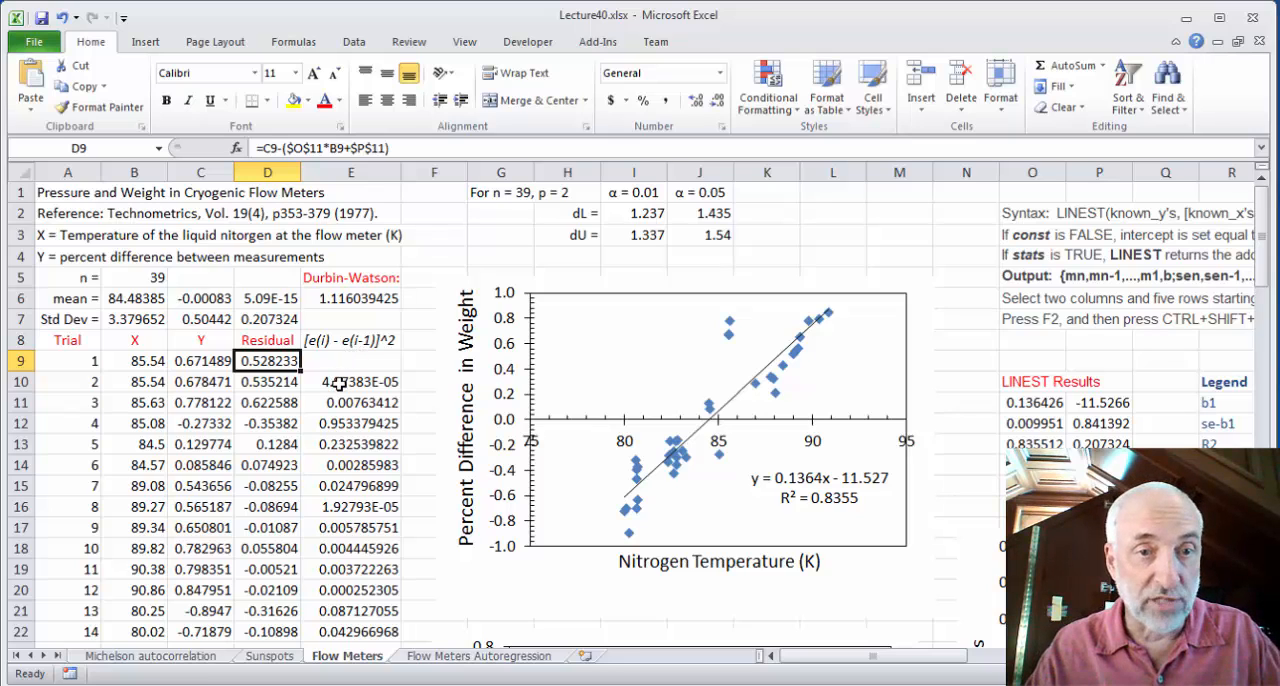
click(339, 383)
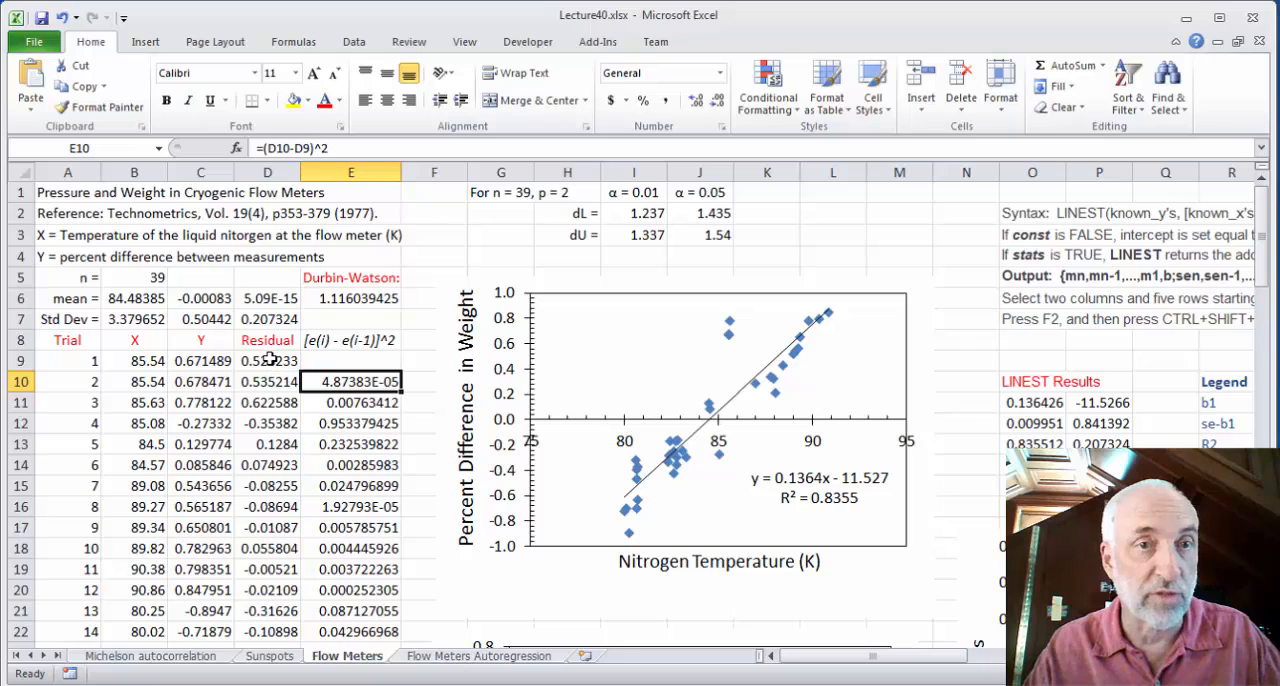
Inspect the Durbin-Watson formula in E6 and compare its result with the α = 0.01 limits dL and dU in I2:I3
click(362, 300)
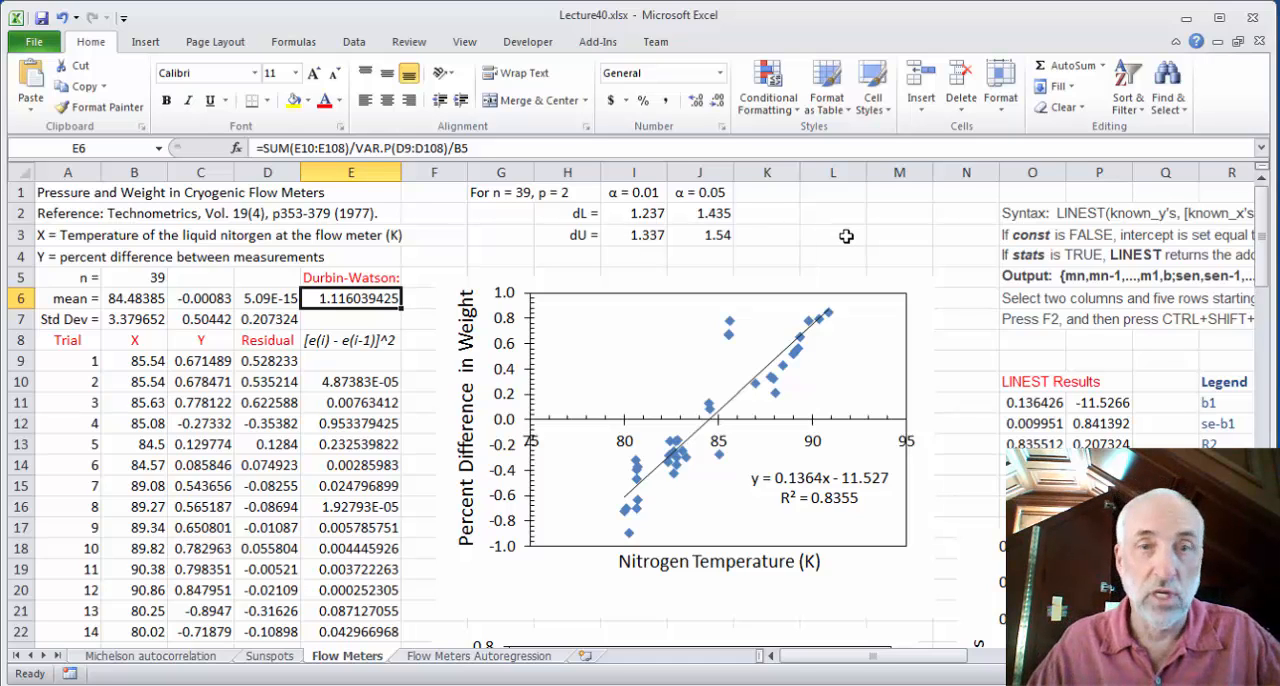
click(632, 216)
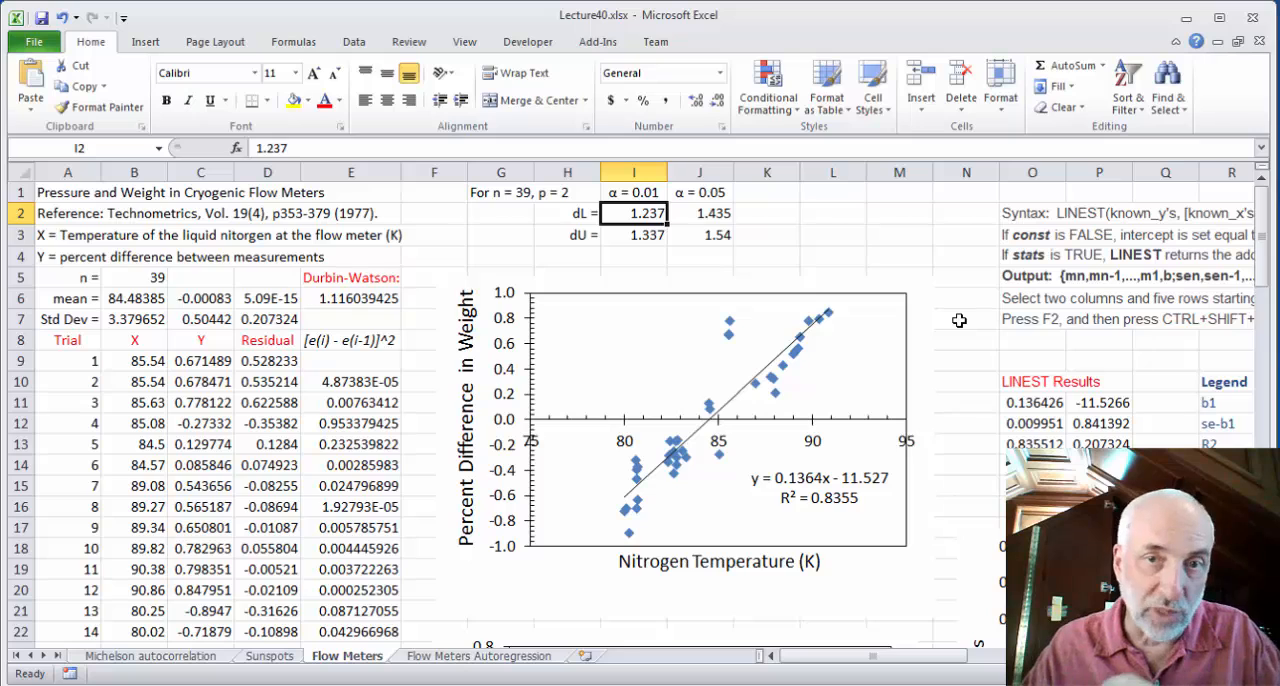
key(Down)
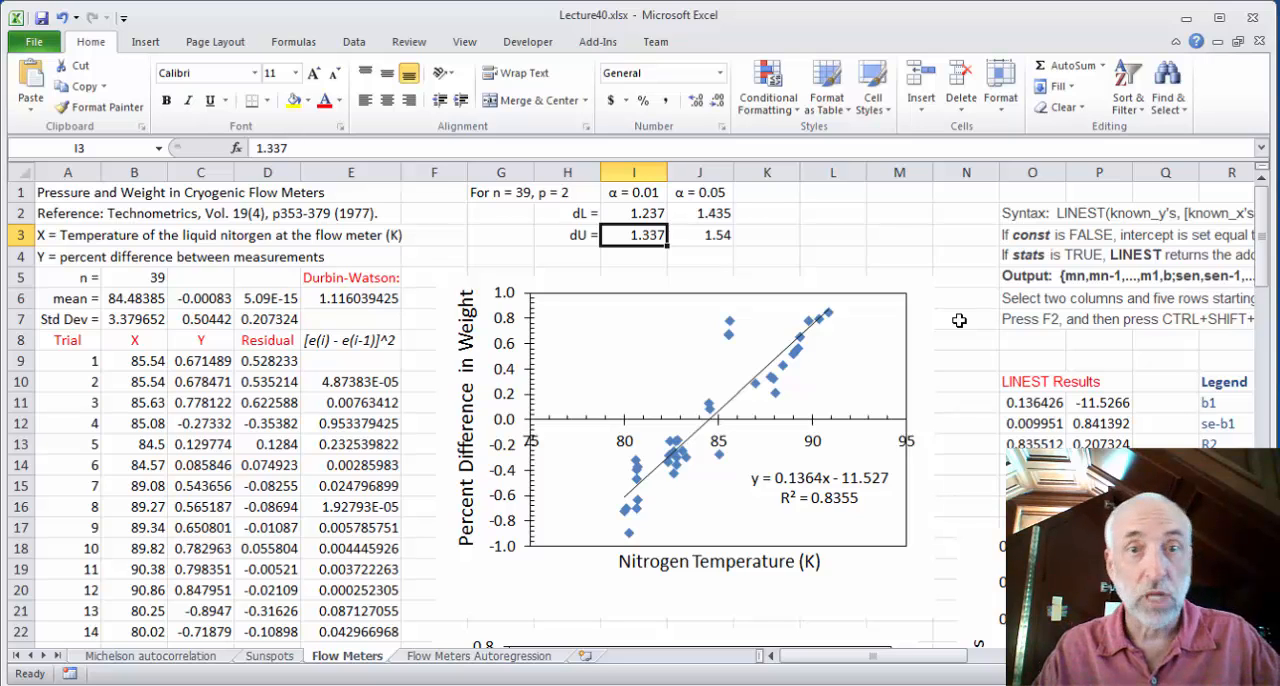
key(Up)
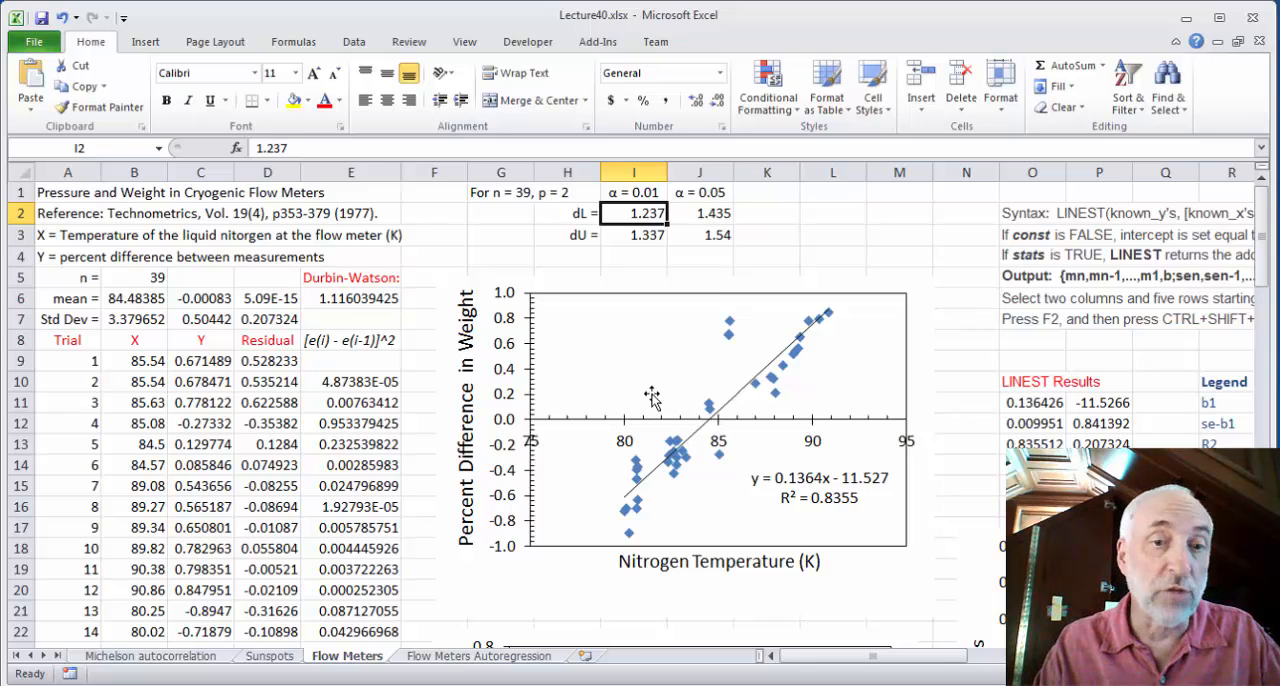
Open the Flow Meters Autoregression sheet and trace the X' transformation formula in G10 to its source values in B10 and B9
click(455, 660)
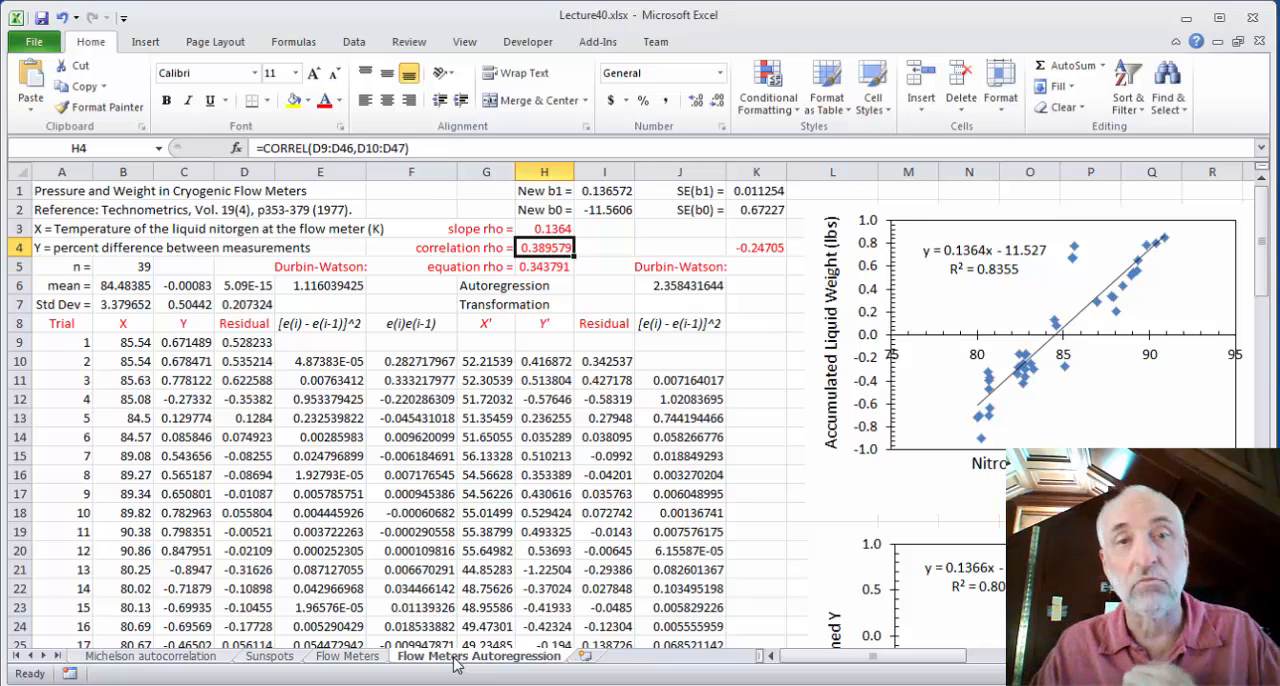
click(507, 288)
key(Down)
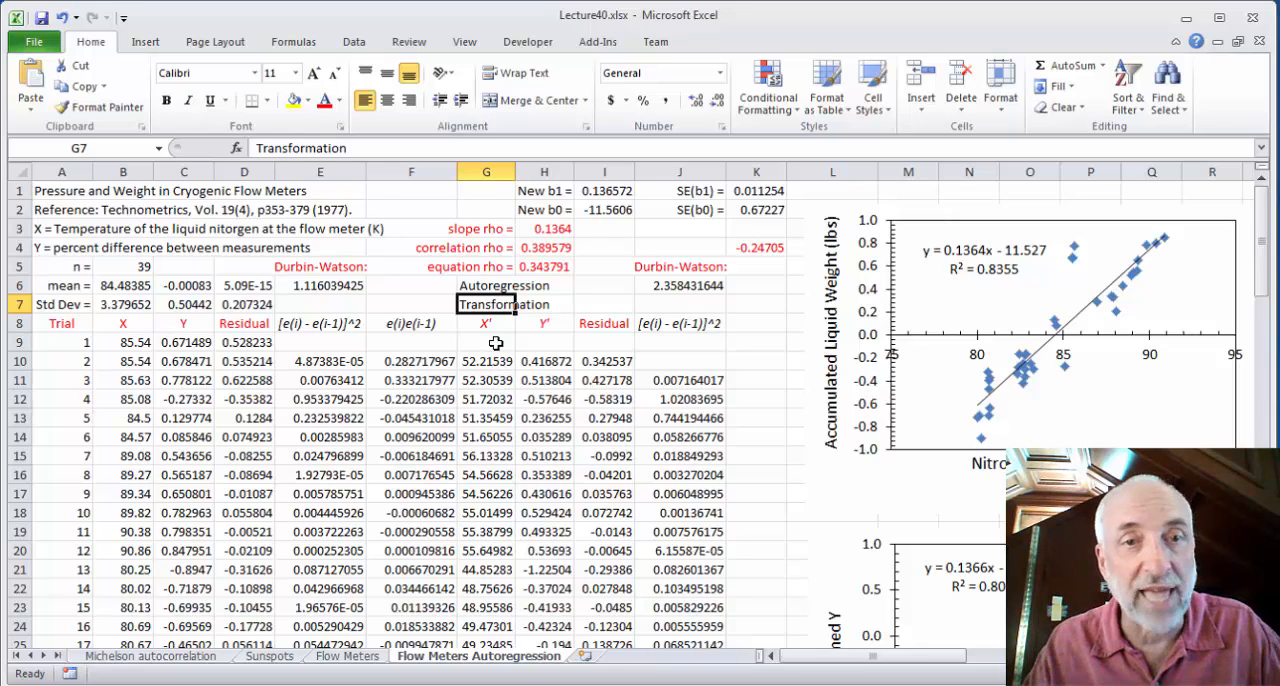
click(474, 368)
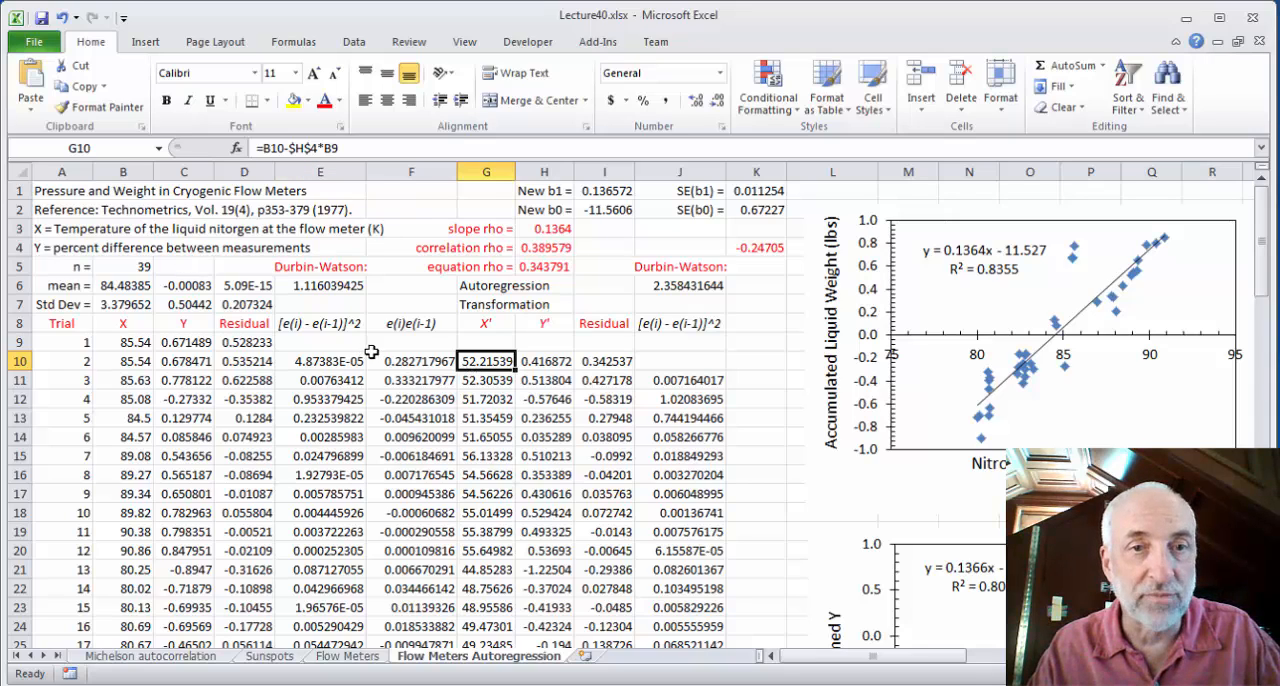
click(137, 368)
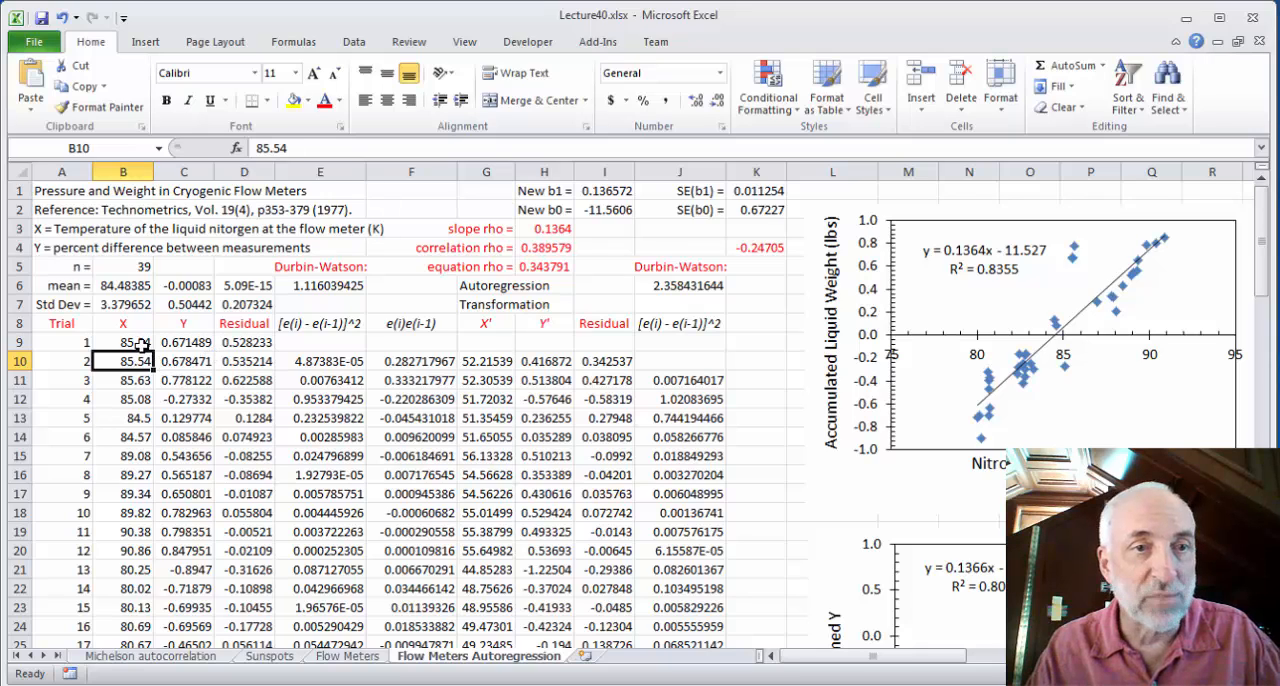
click(141, 343)
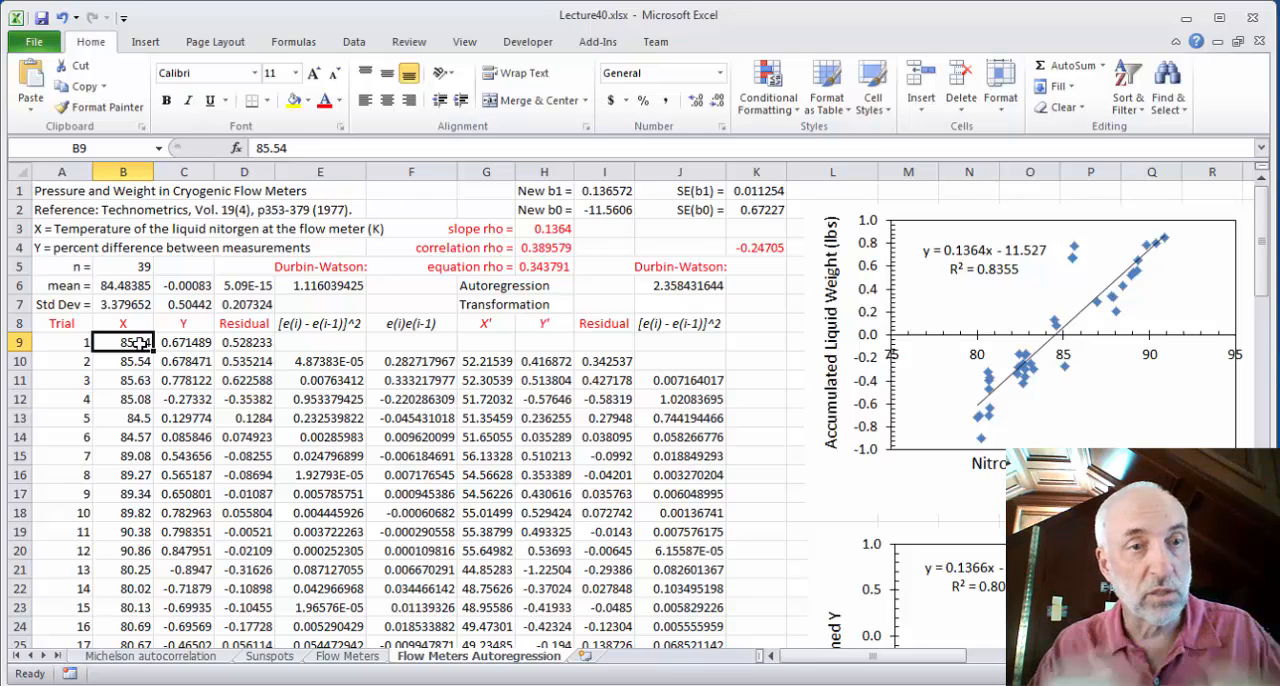
Compare the correlation, slope and equation estimates of rho in H3:H5
click(524, 250)
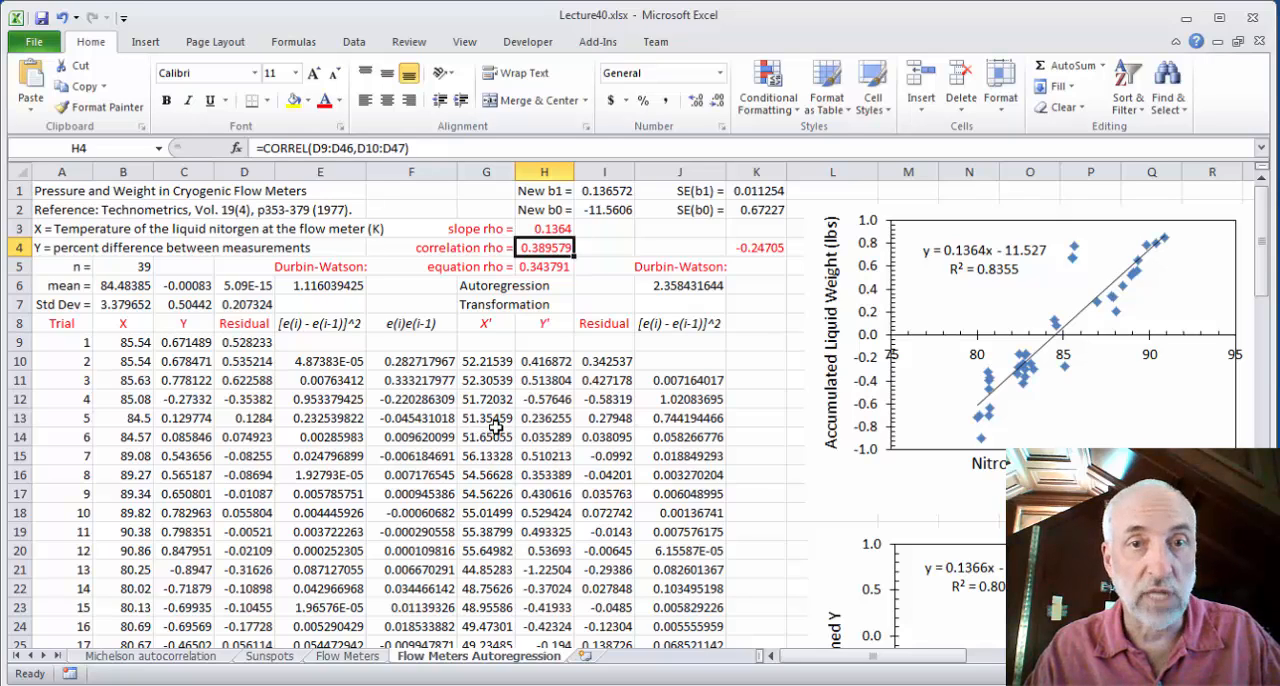
click(561, 228)
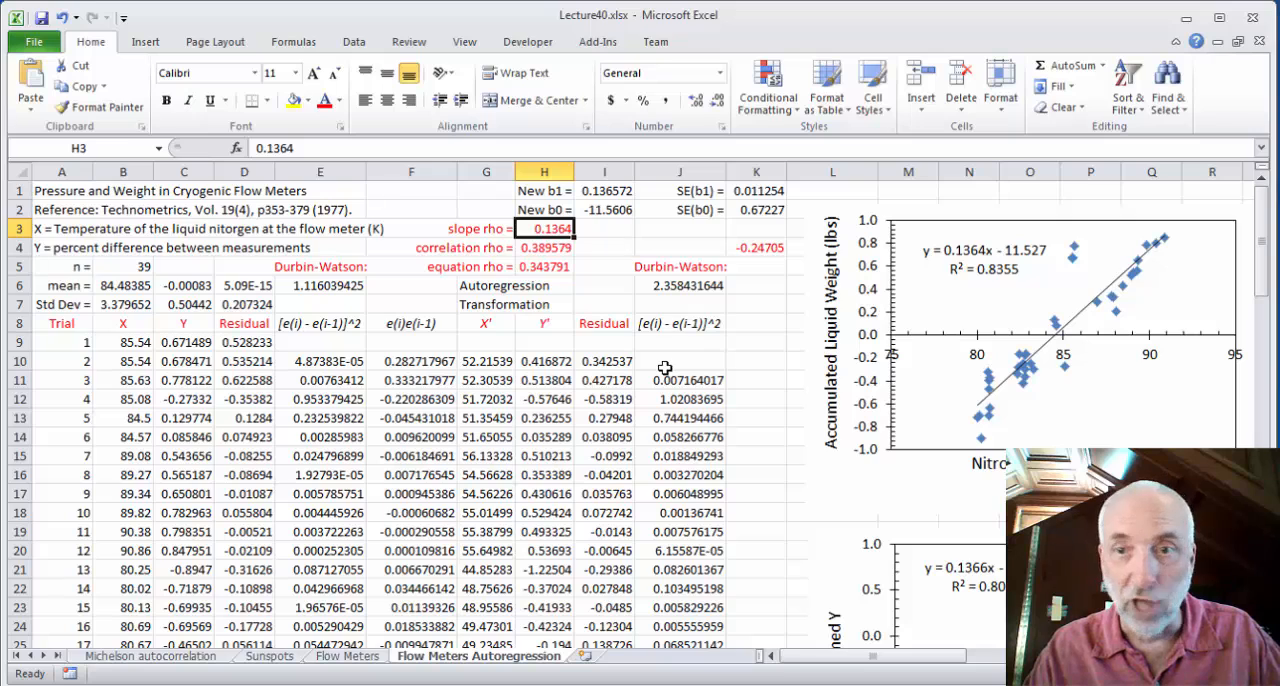
click(542, 268)
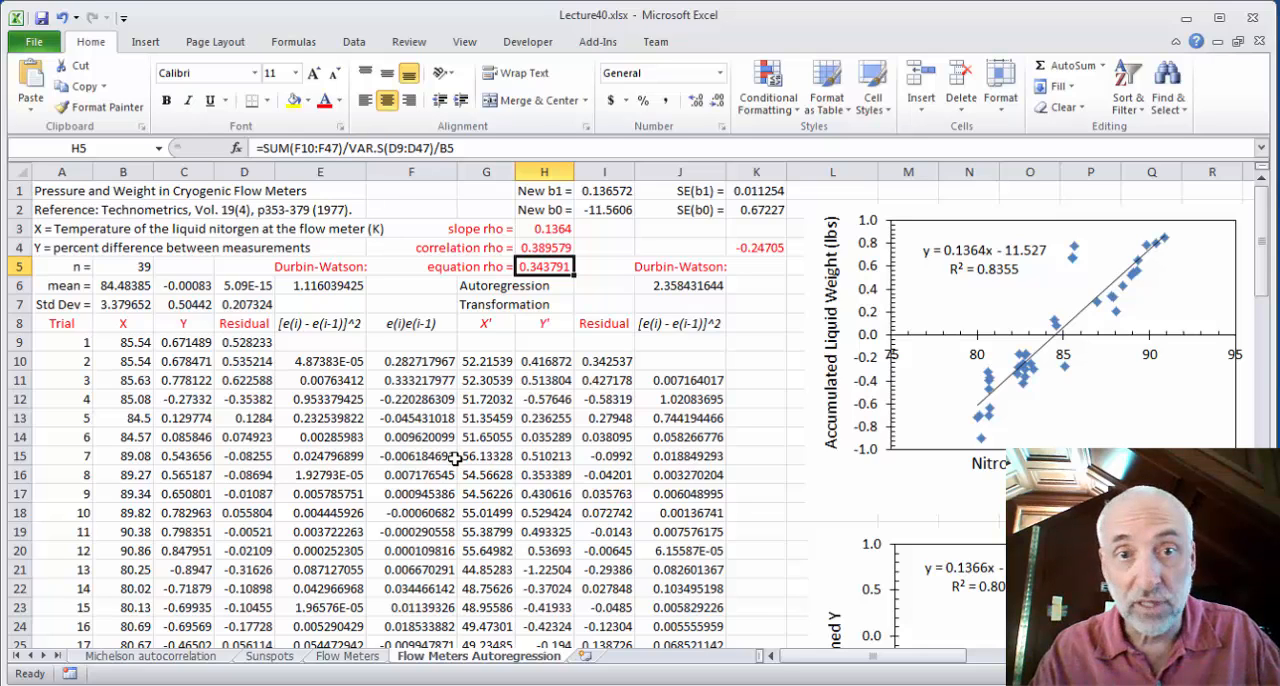
click(561, 246)
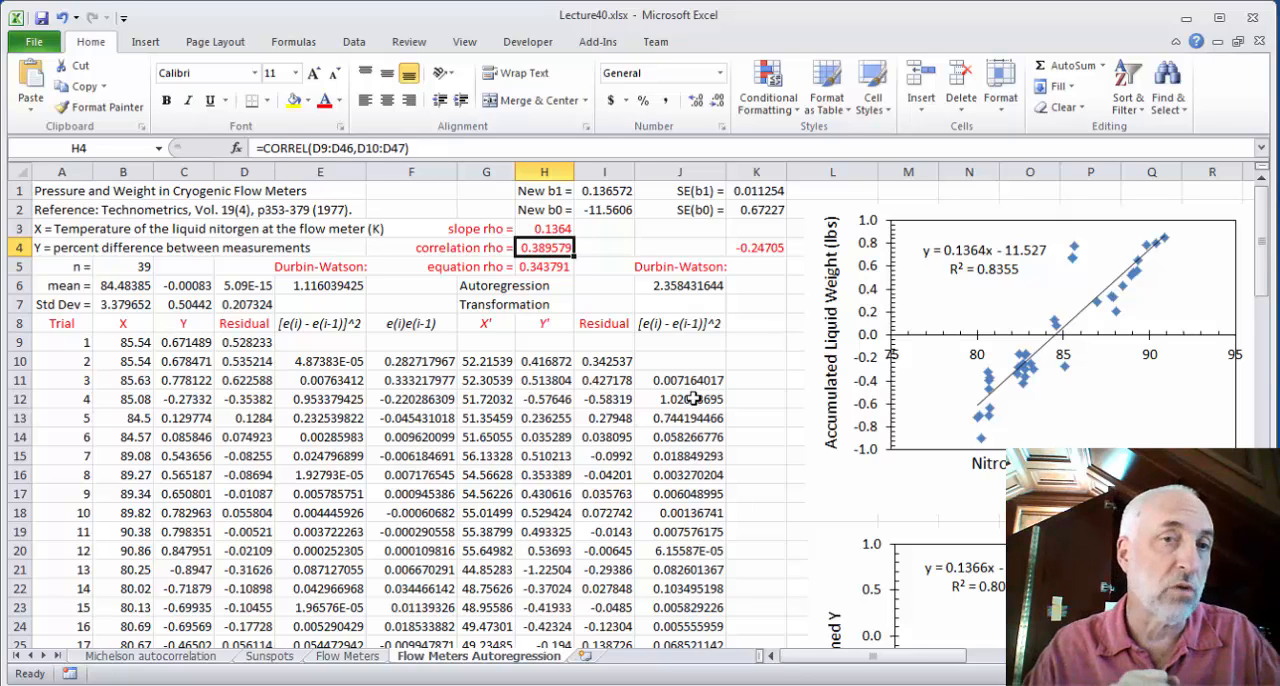
Inspect the X' and Y' transformation formulas in G10:H10, and compare the original and transformed regression charts
click(492, 362)
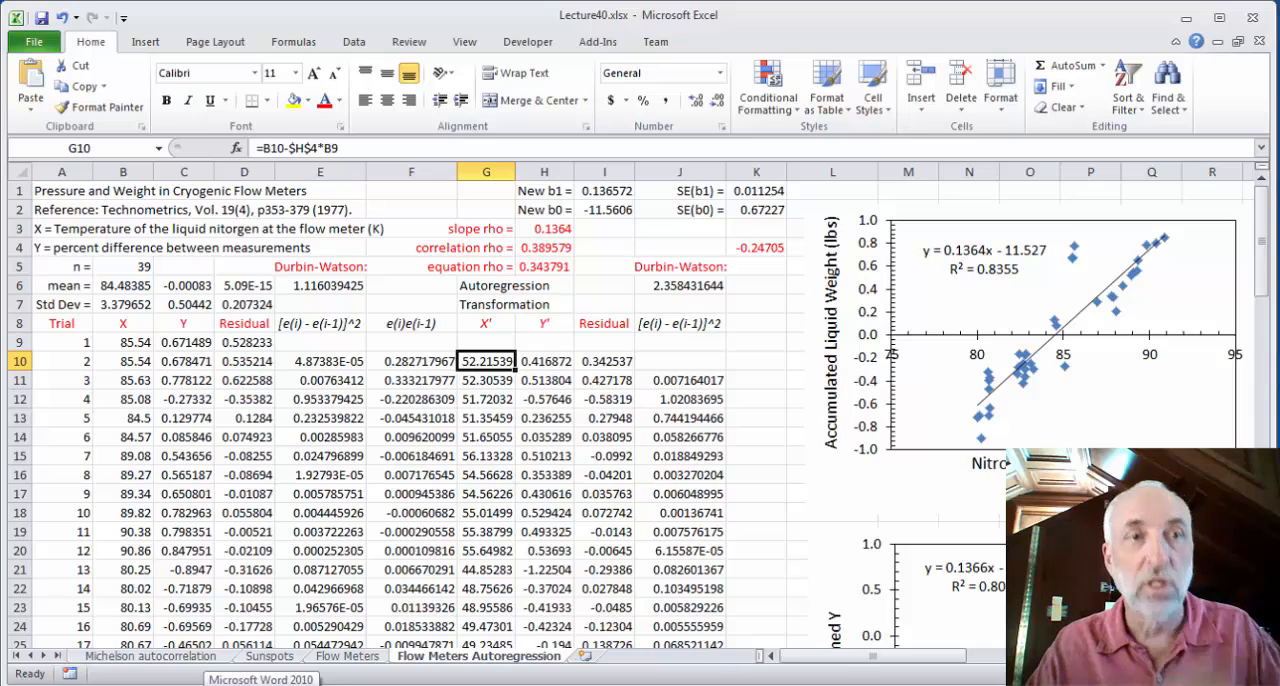
key(Right)
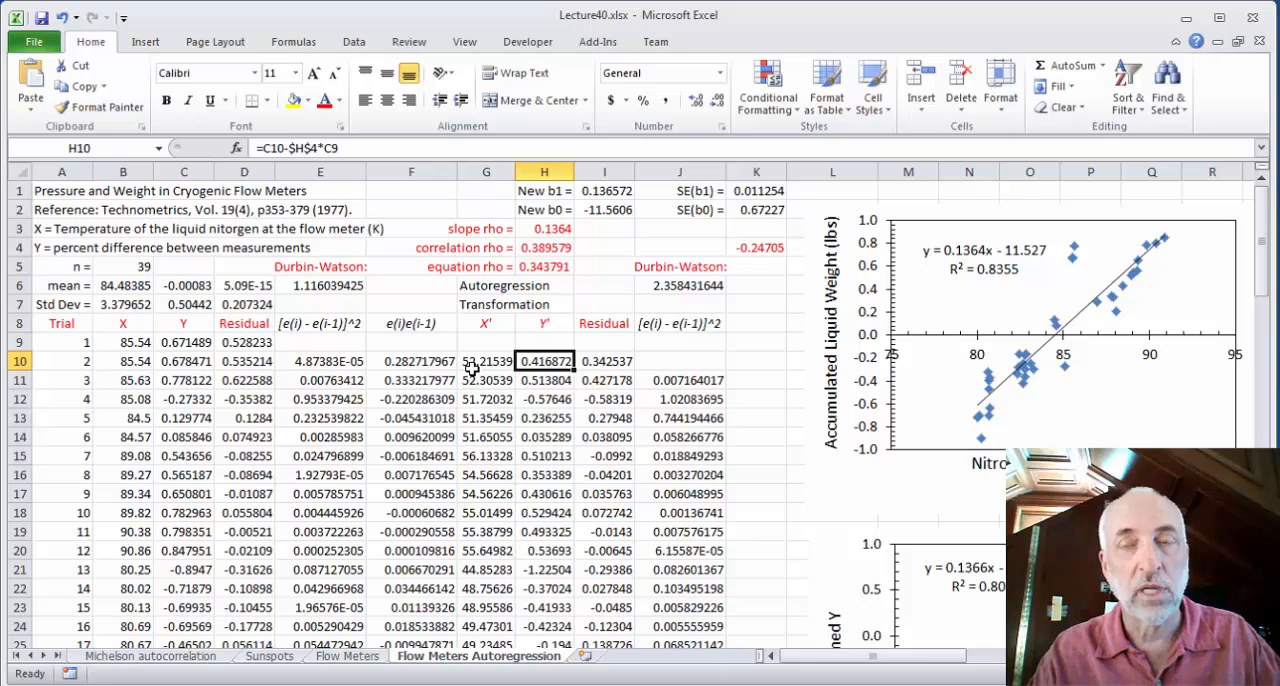
drag(1264, 240, 1262, 297)
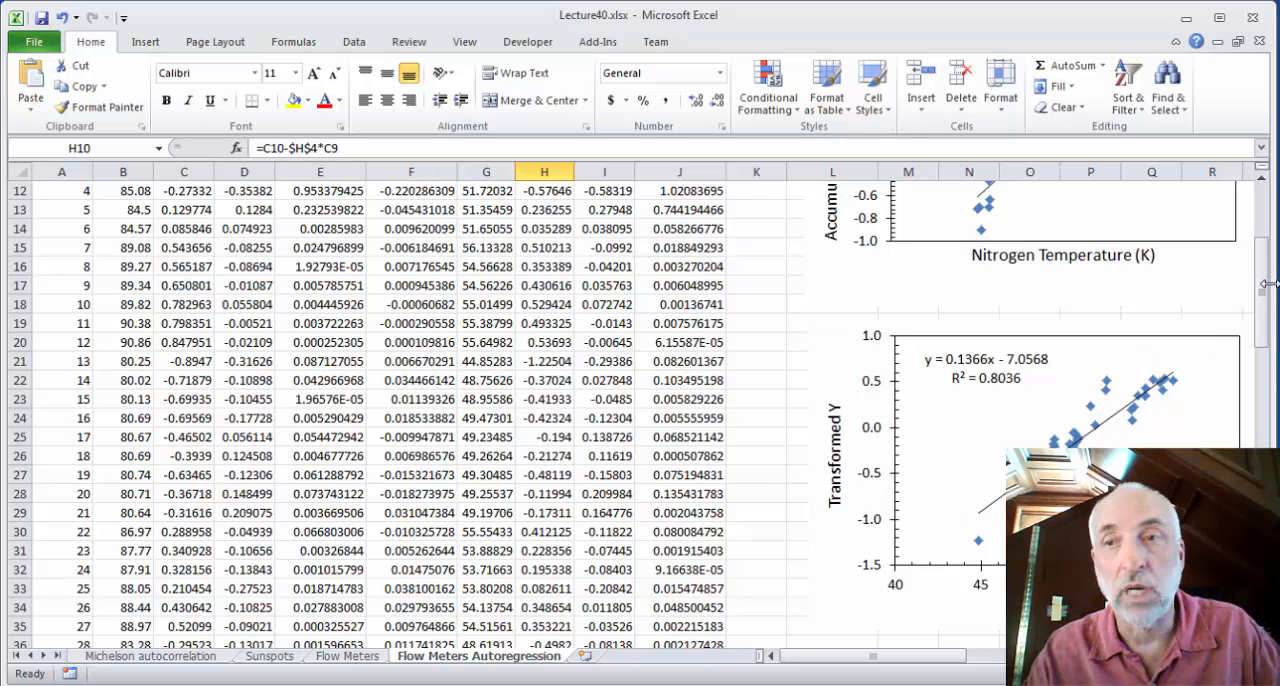
drag(1264, 313, 1268, 265)
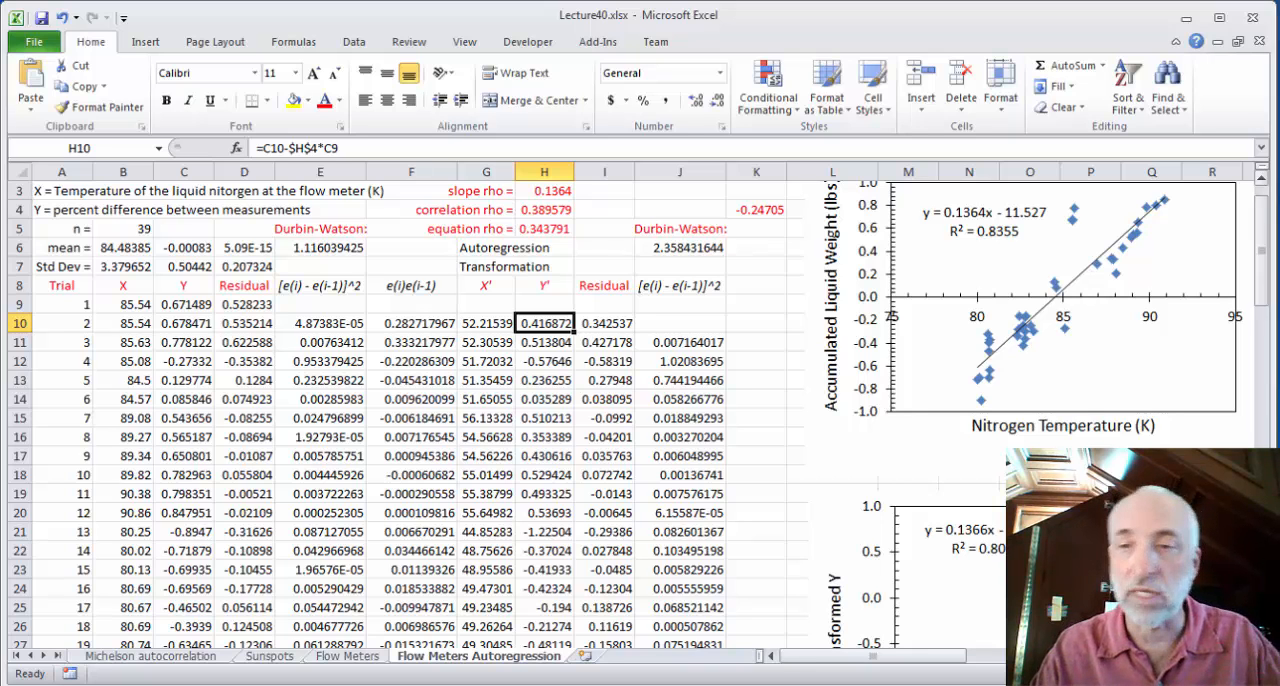
scroll(640, 414, down, 3)
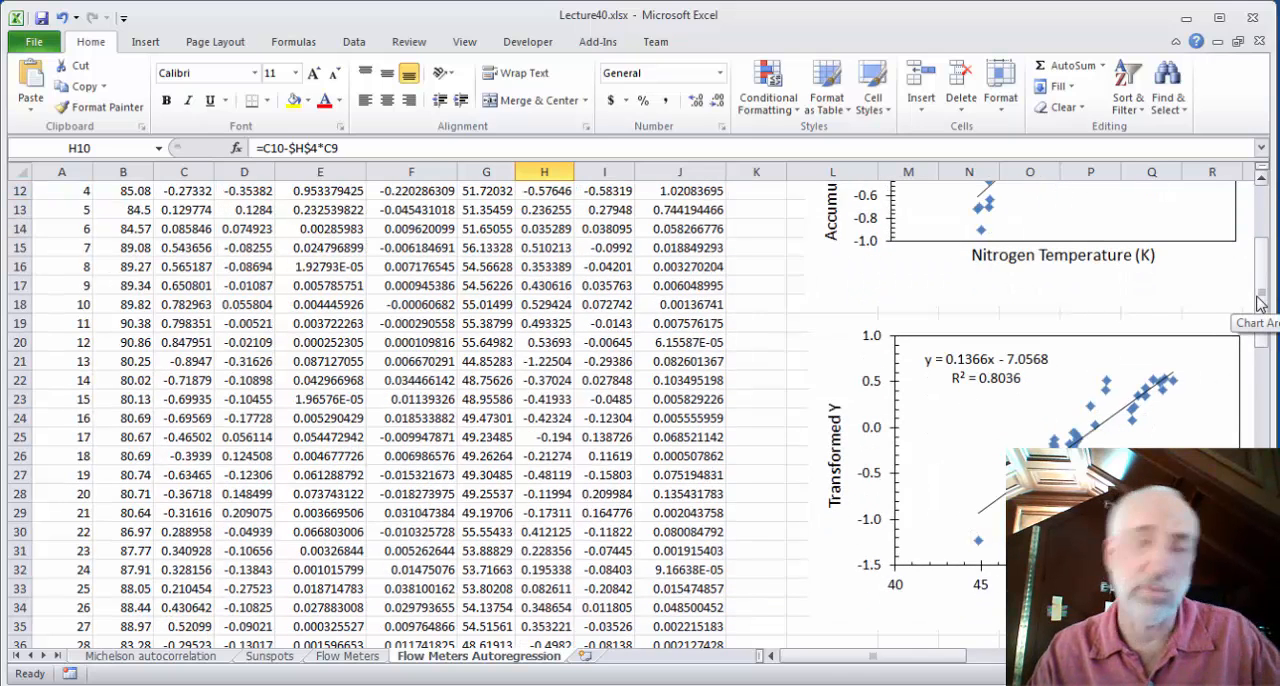
drag(1260, 302, 1258, 286)
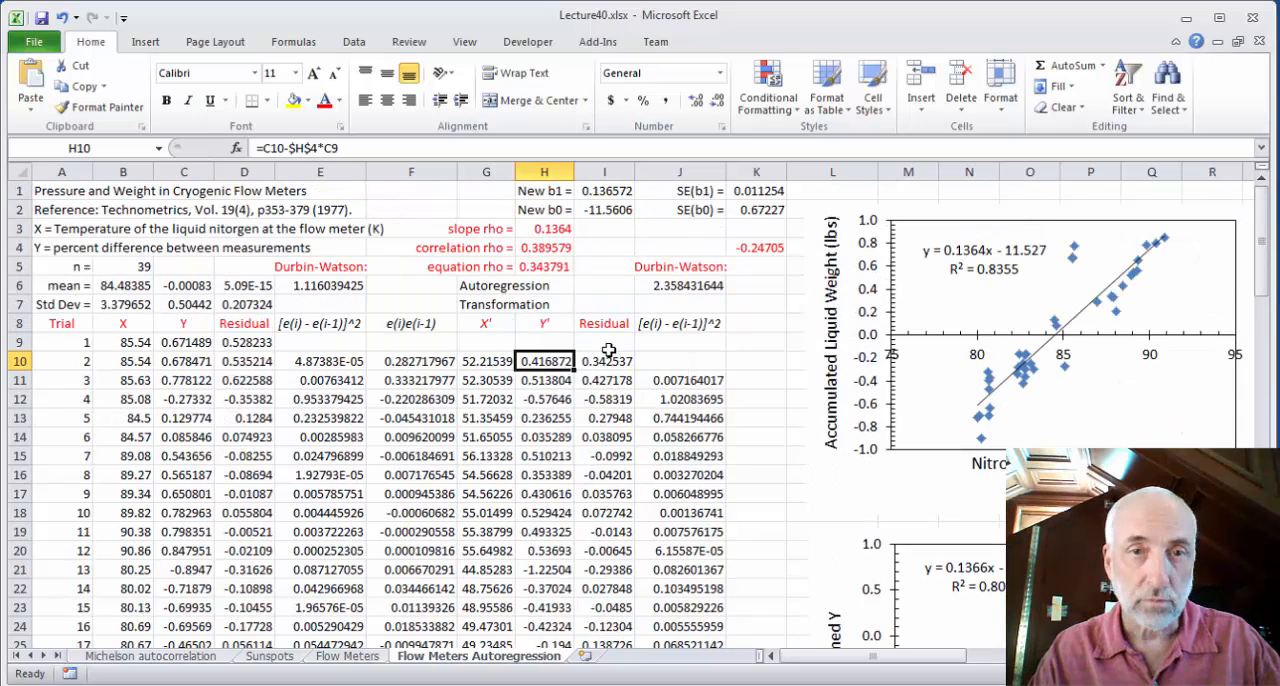
Inspect the formulas for the new b1 and b0 in I1:I2 and their standard errors in K1:K2
click(604, 195)
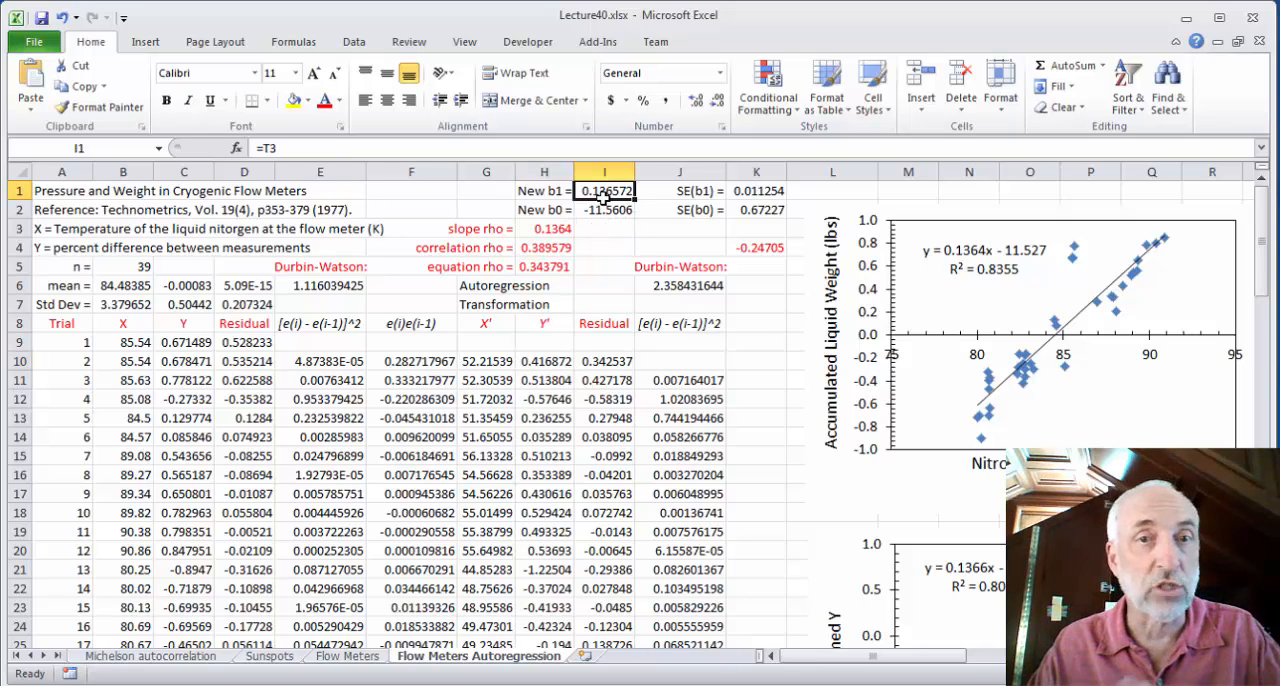
key(Down)
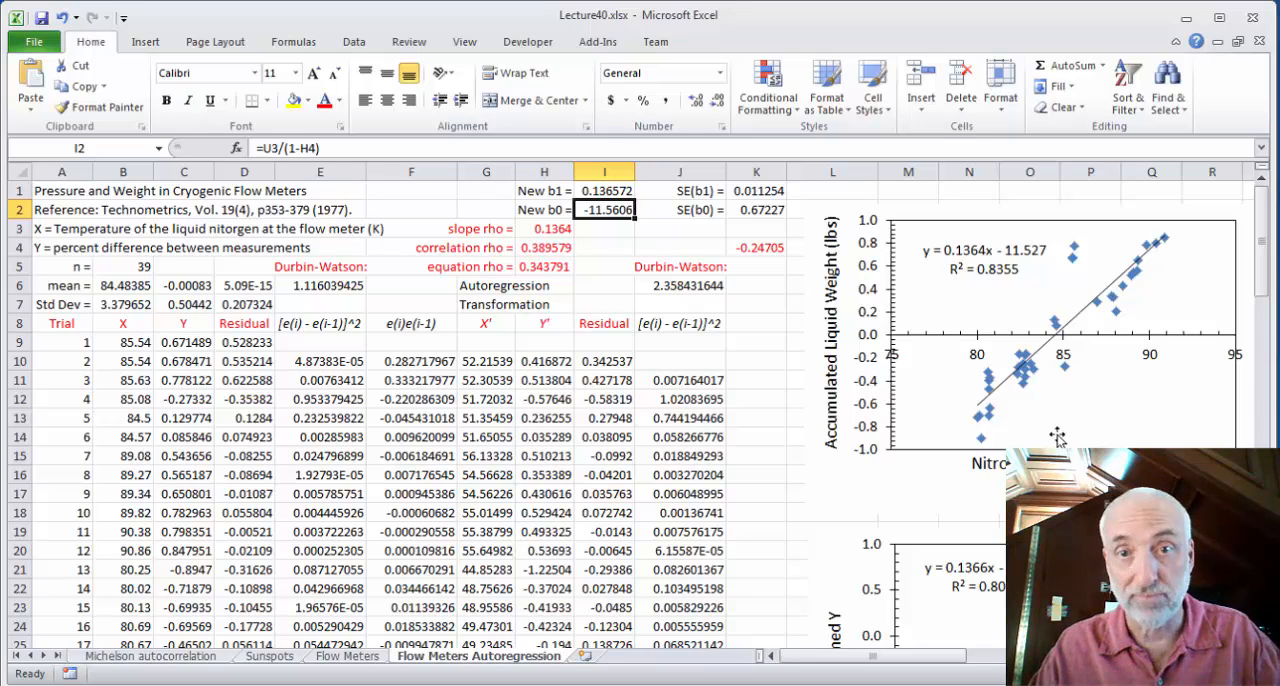
click(755, 190)
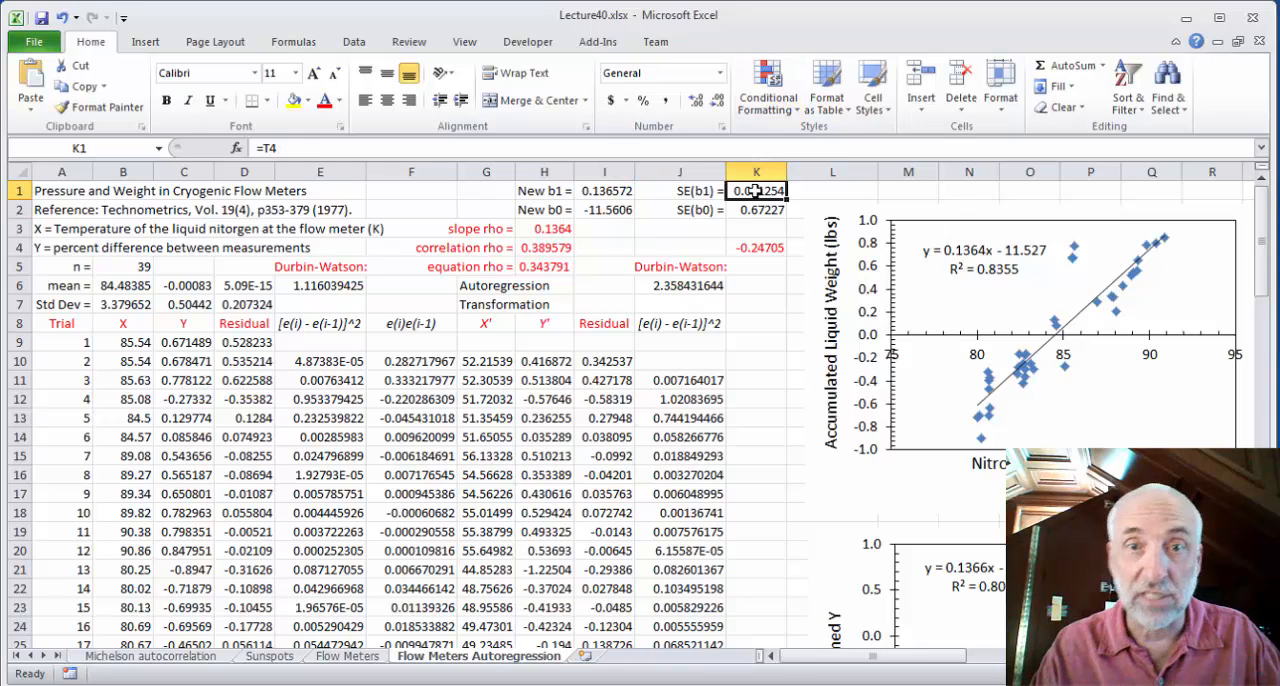
key(Down)
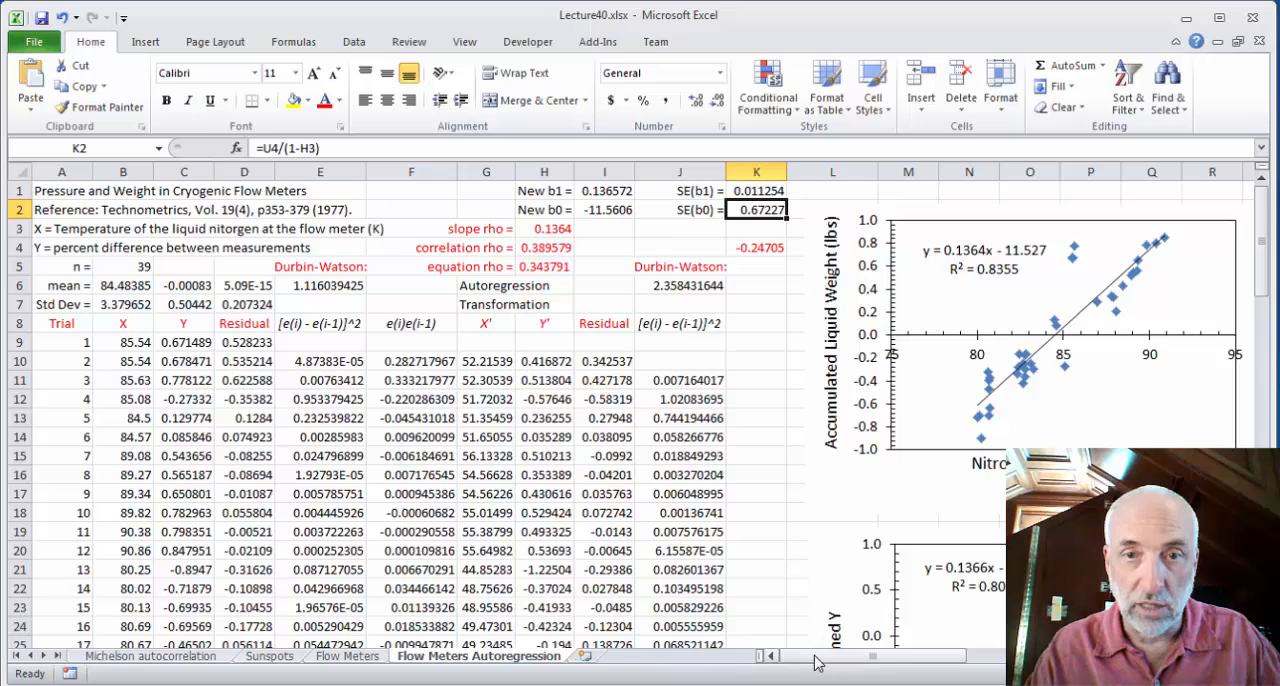
Compare the original LINEST standard errors in T12:U12 with the new standard errors in K1:K2
drag(815, 662, 885, 664)
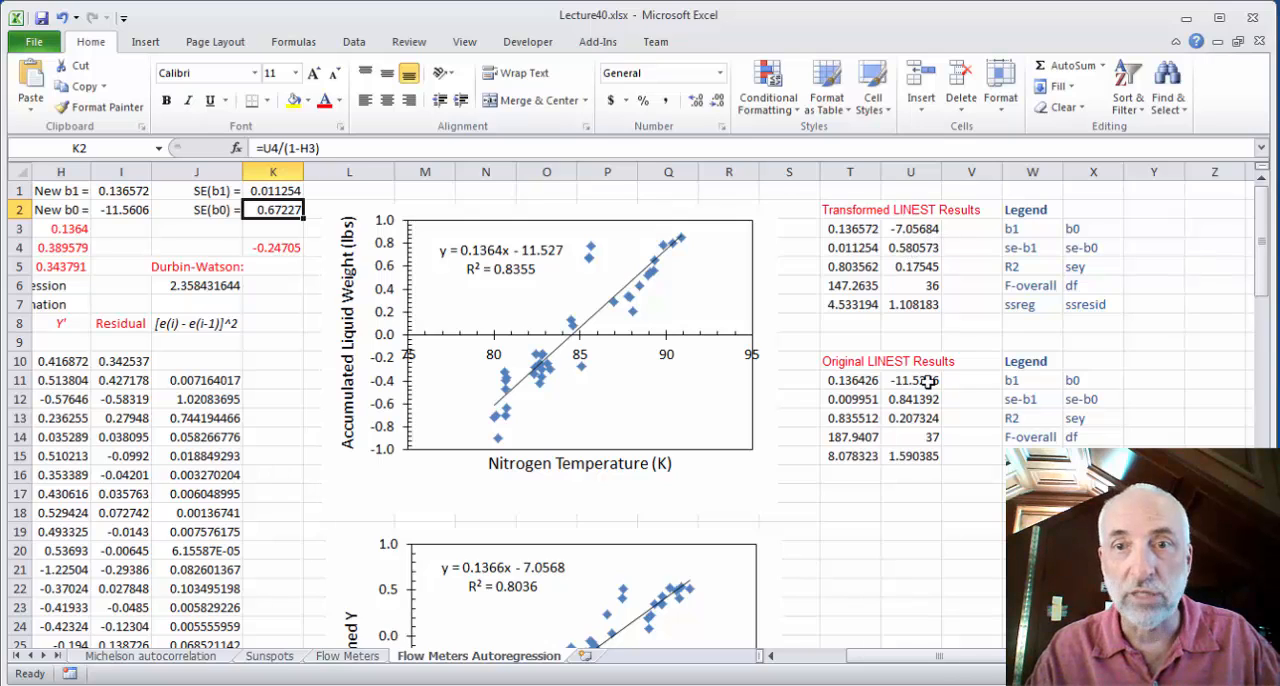
click(862, 402)
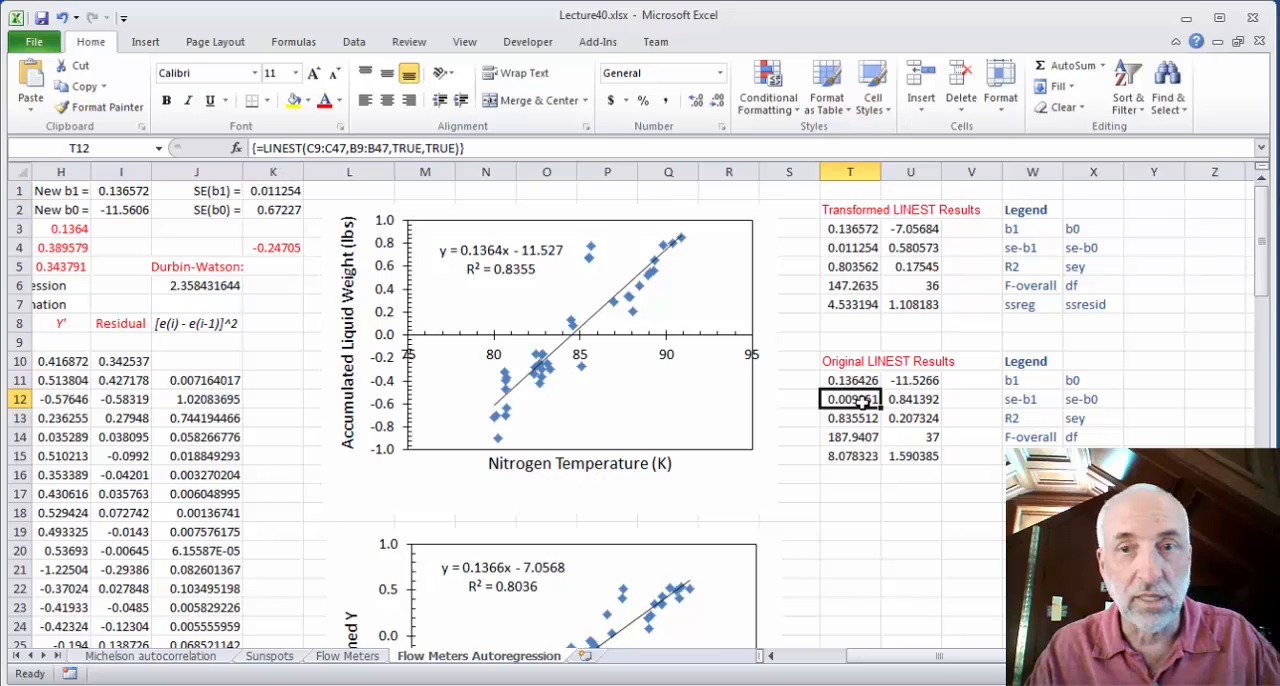
click(897, 400)
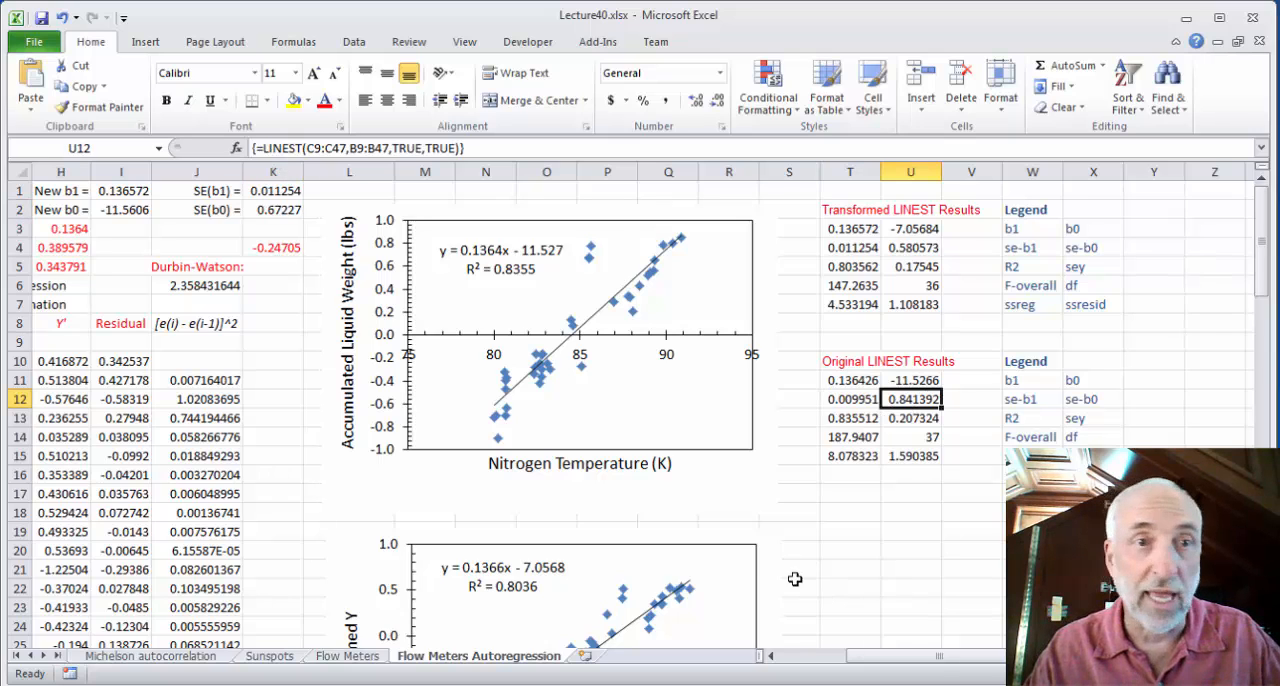
click(279, 192)
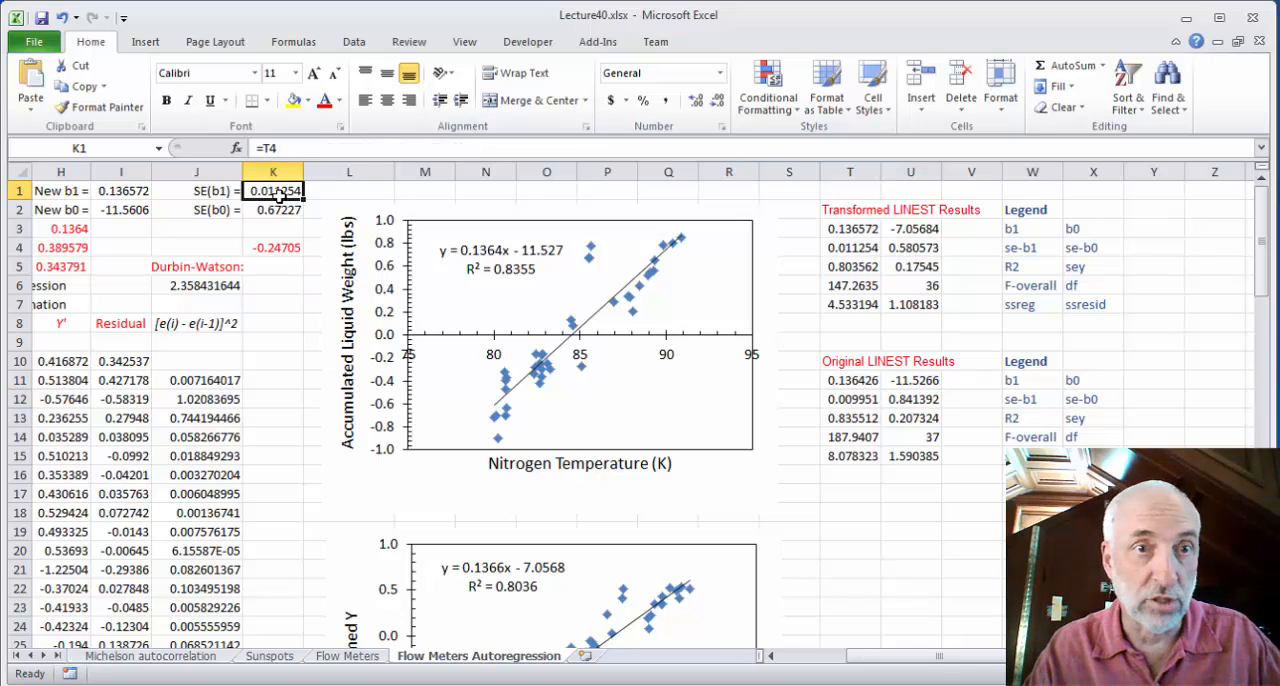
click(279, 211)
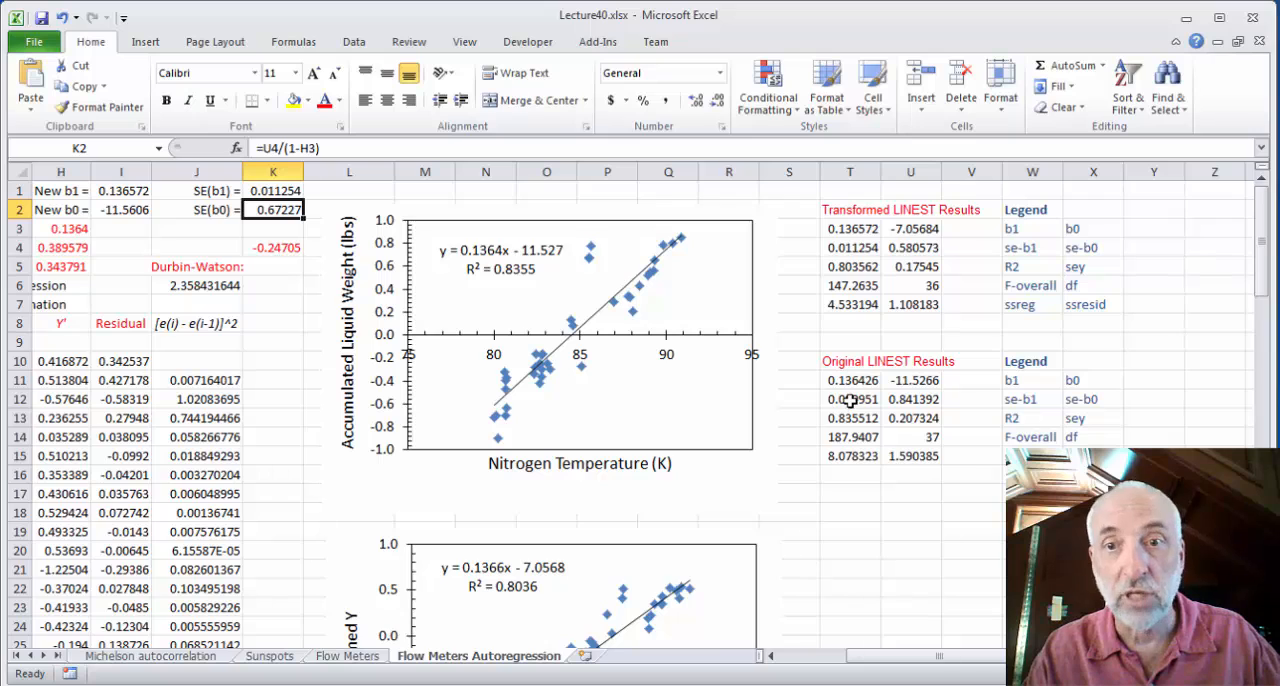
click(928, 404)
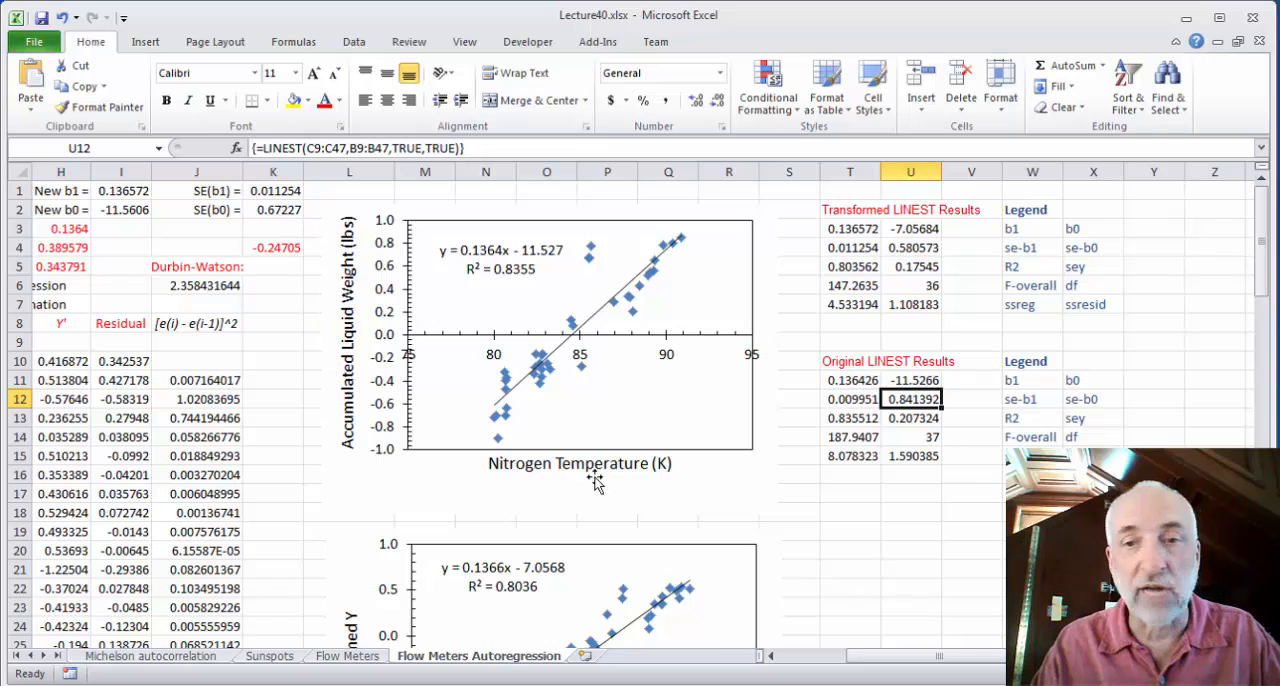
Inspect the transformed residual formula in I10 and the Durbin-Watson formula for the transformed regression in J6
drag(966, 660, 845, 664)
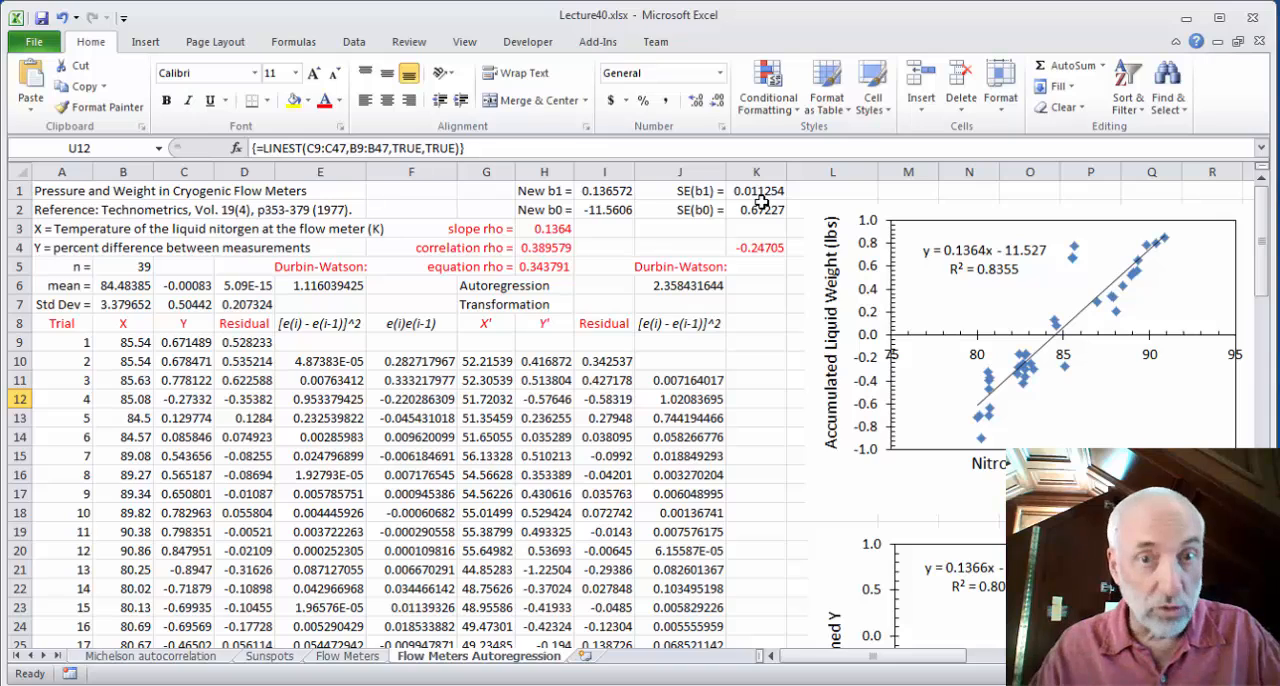
click(600, 357)
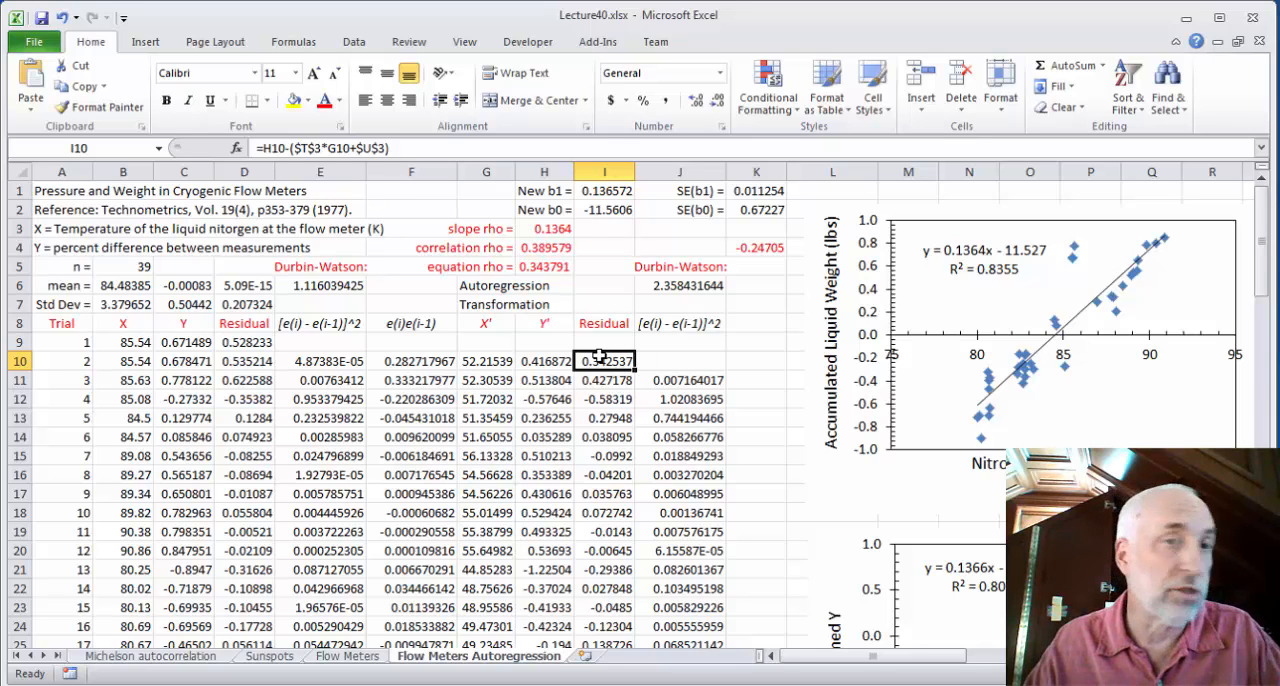
click(689, 288)
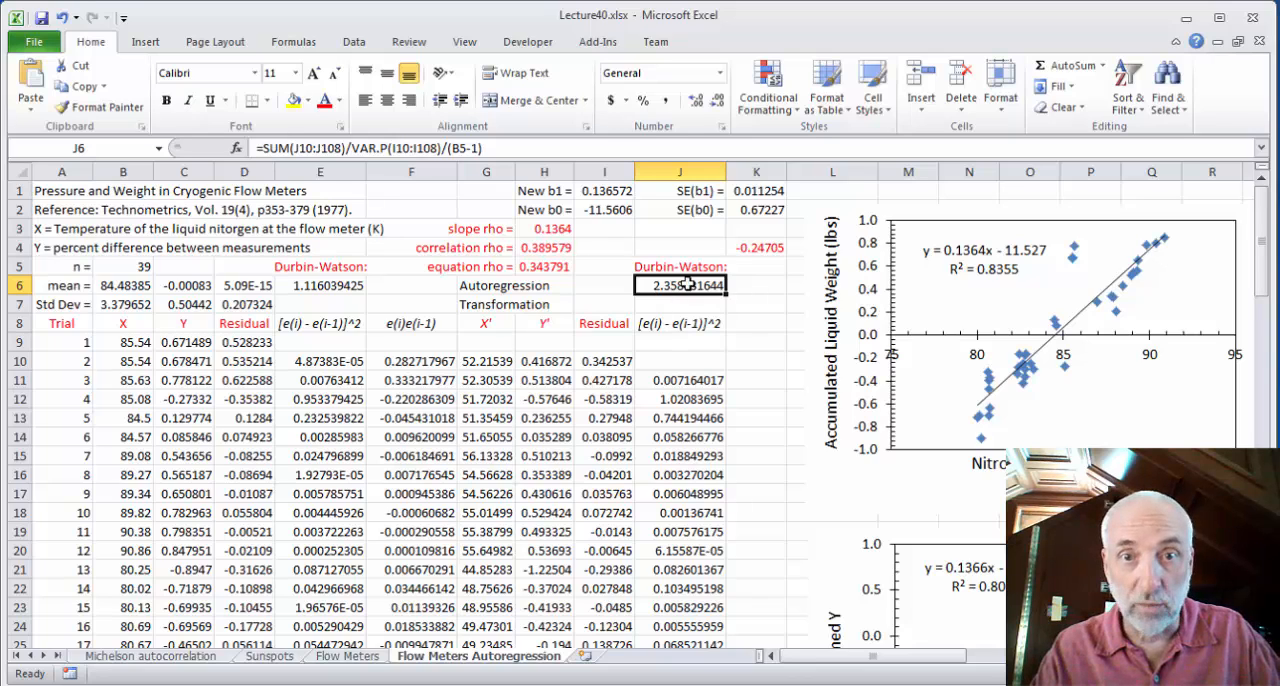
Try a correlation rho of 0.25 in H4 for the autoregression transformation
click(546, 232)
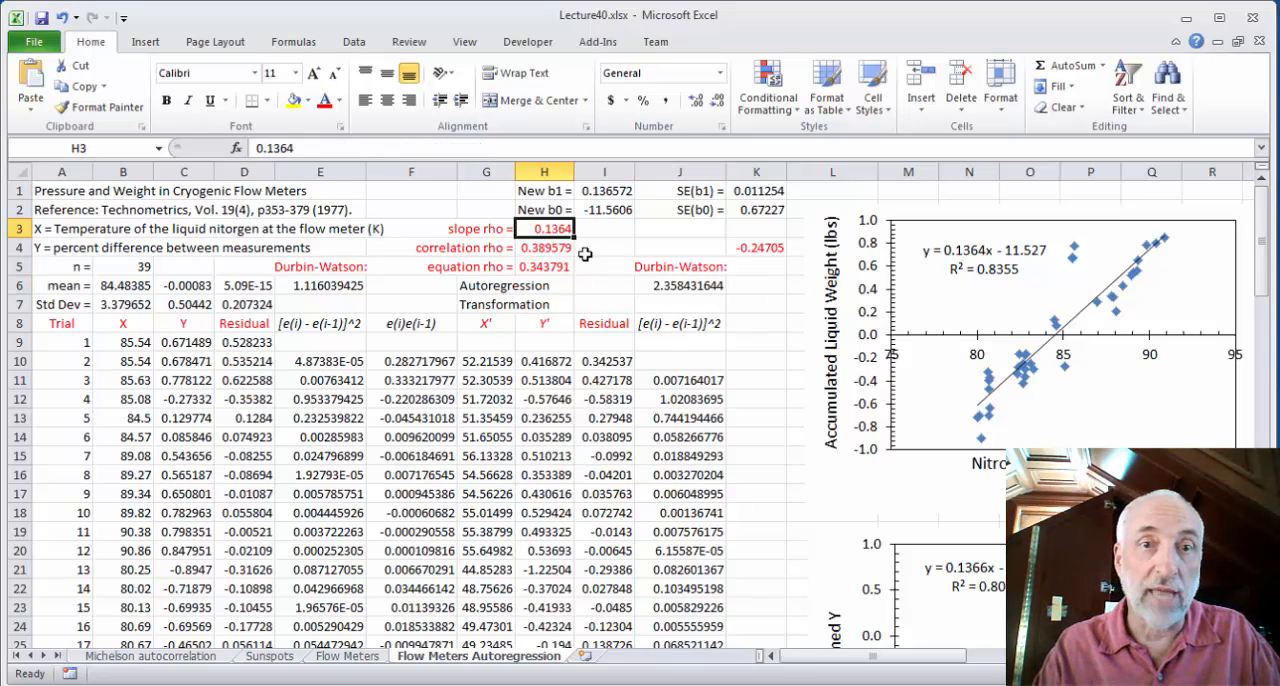
click(553, 250)
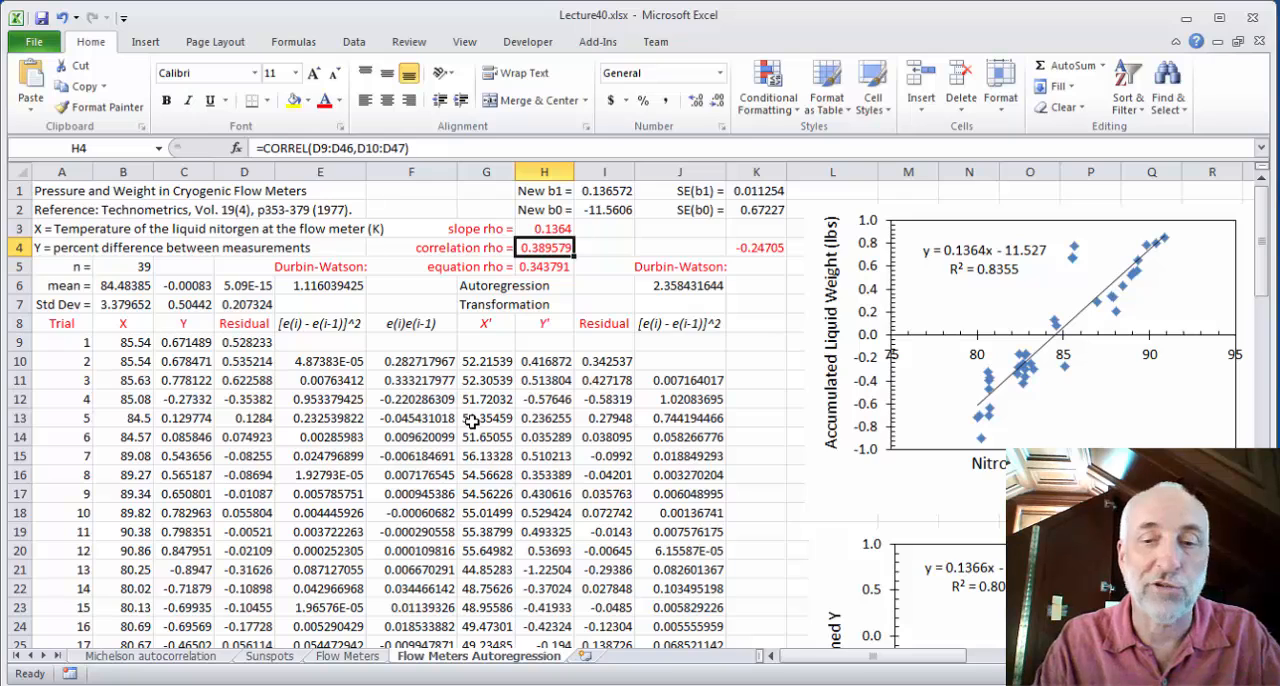
text(.25)
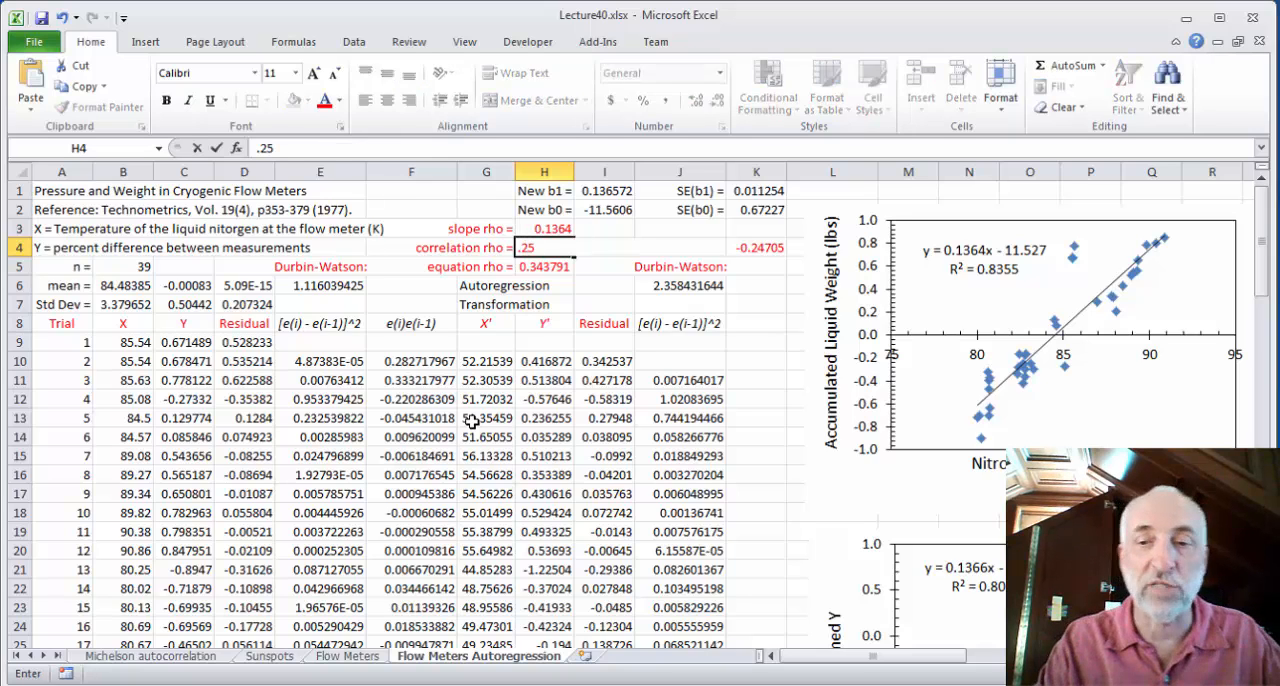
key(Return)
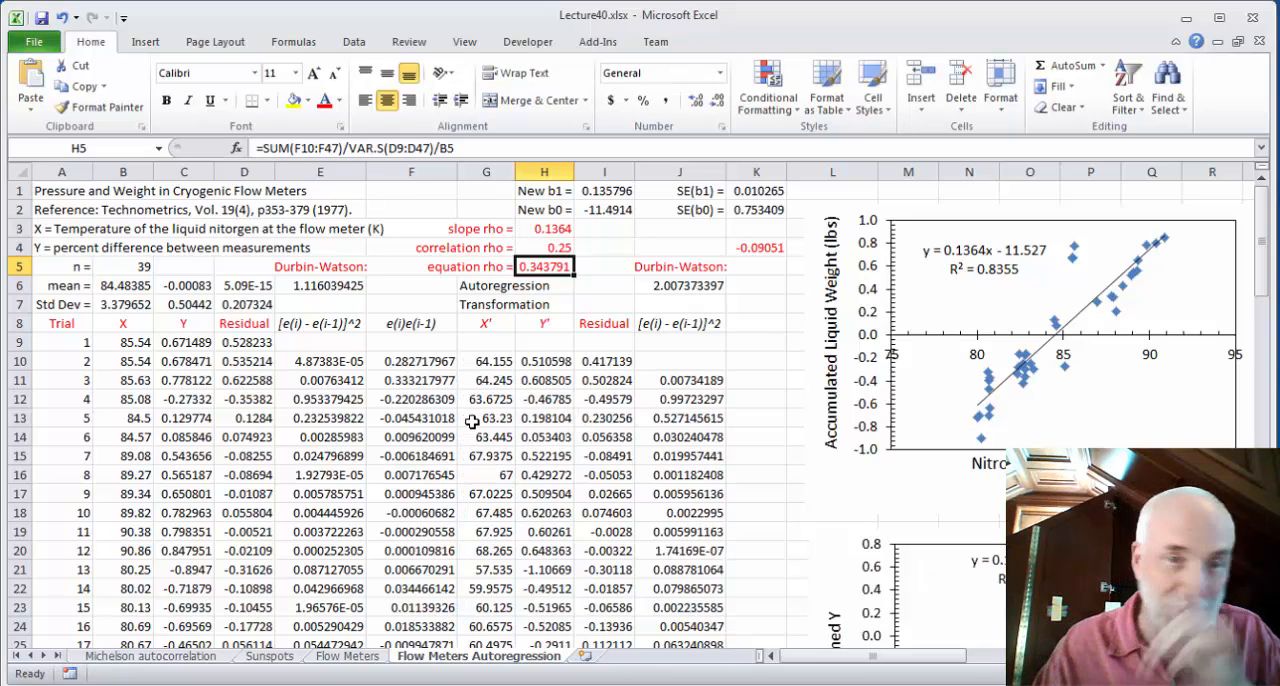
Examine how the changed rho affects the new b1 and b0, the Durbin-Watson value in J6 and the residual correlation in K4
click(562, 245)
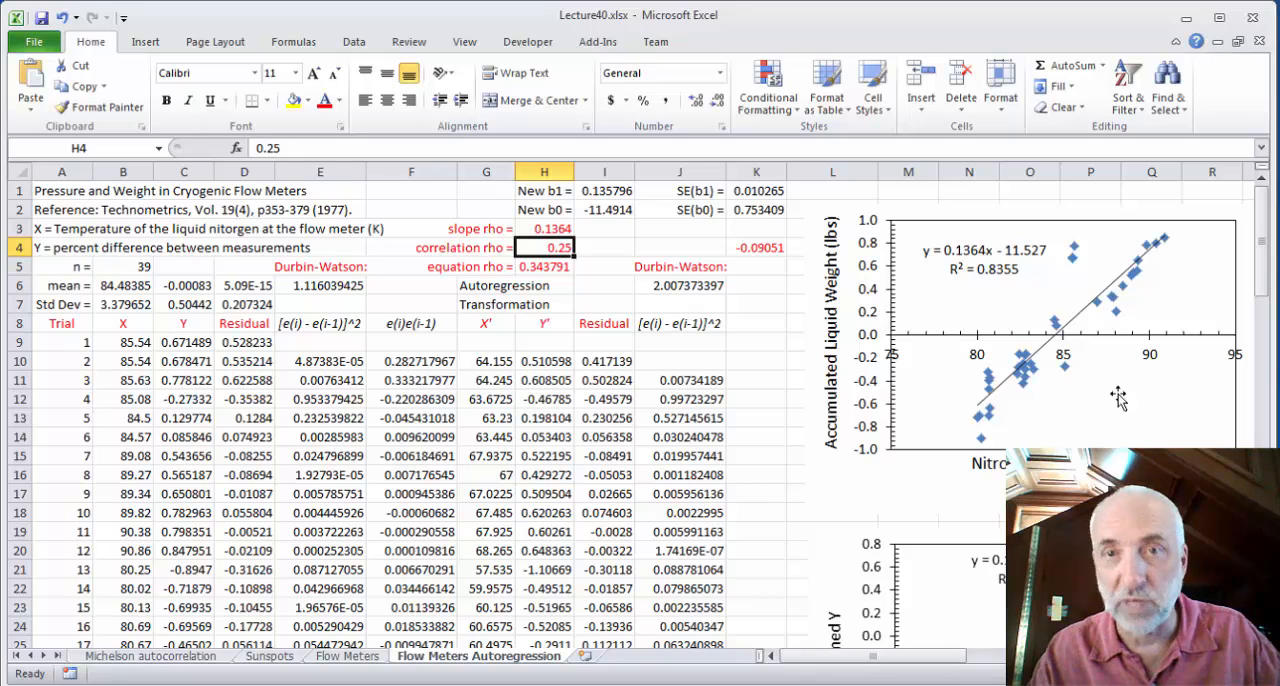
click(607, 190)
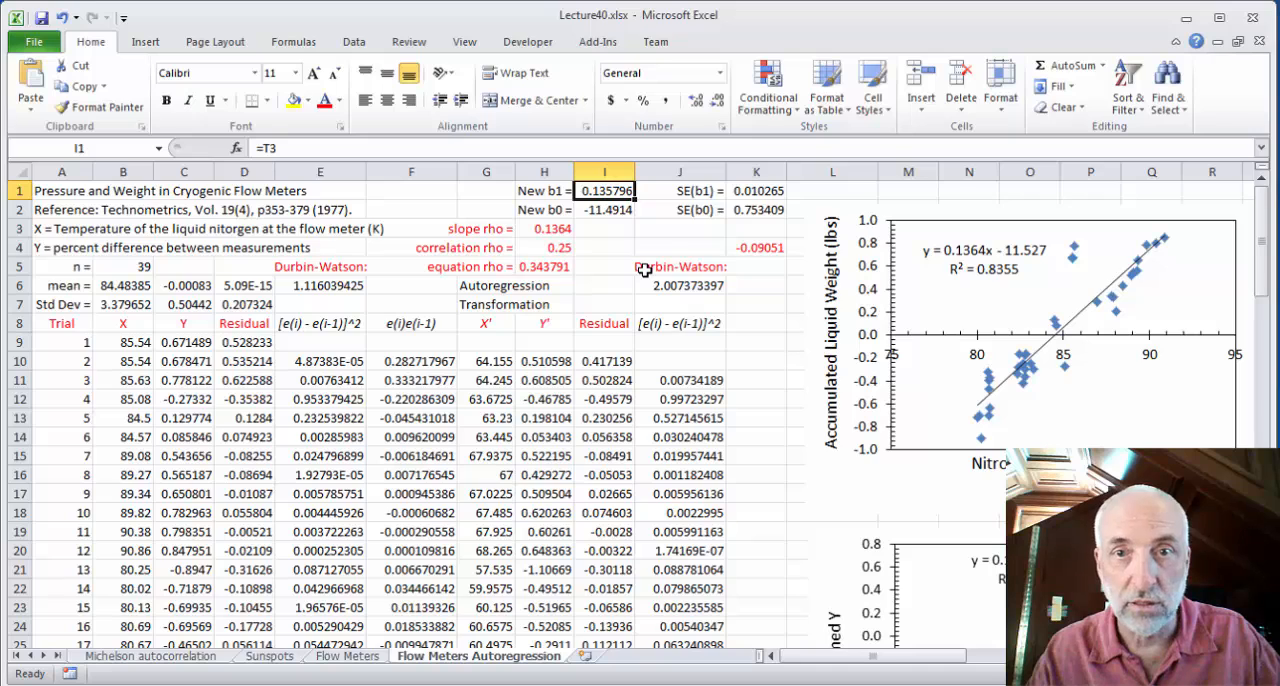
click(617, 212)
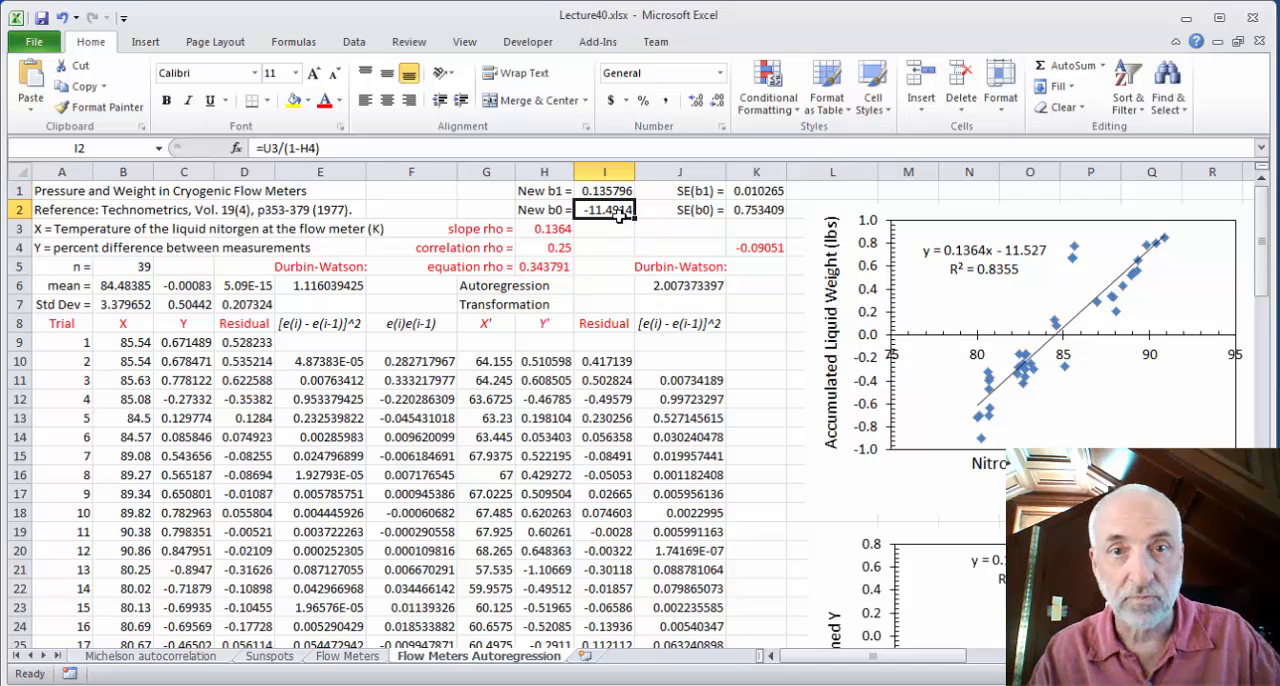
click(709, 284)
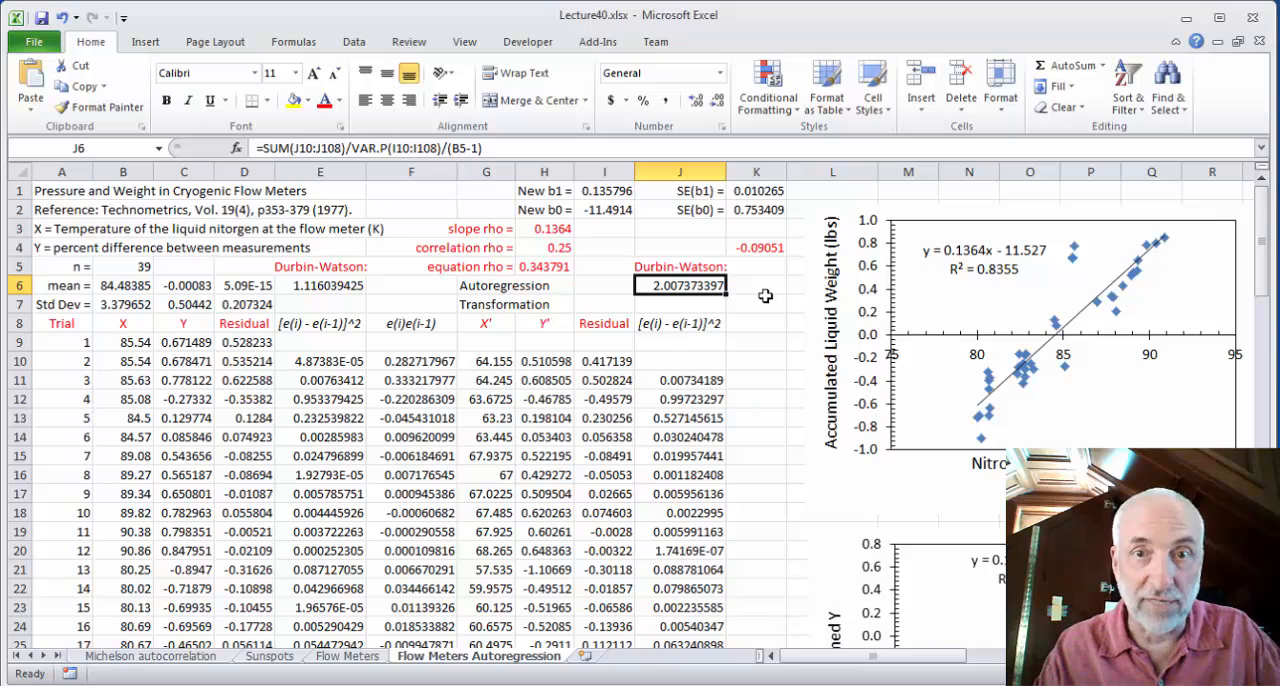
click(771, 246)
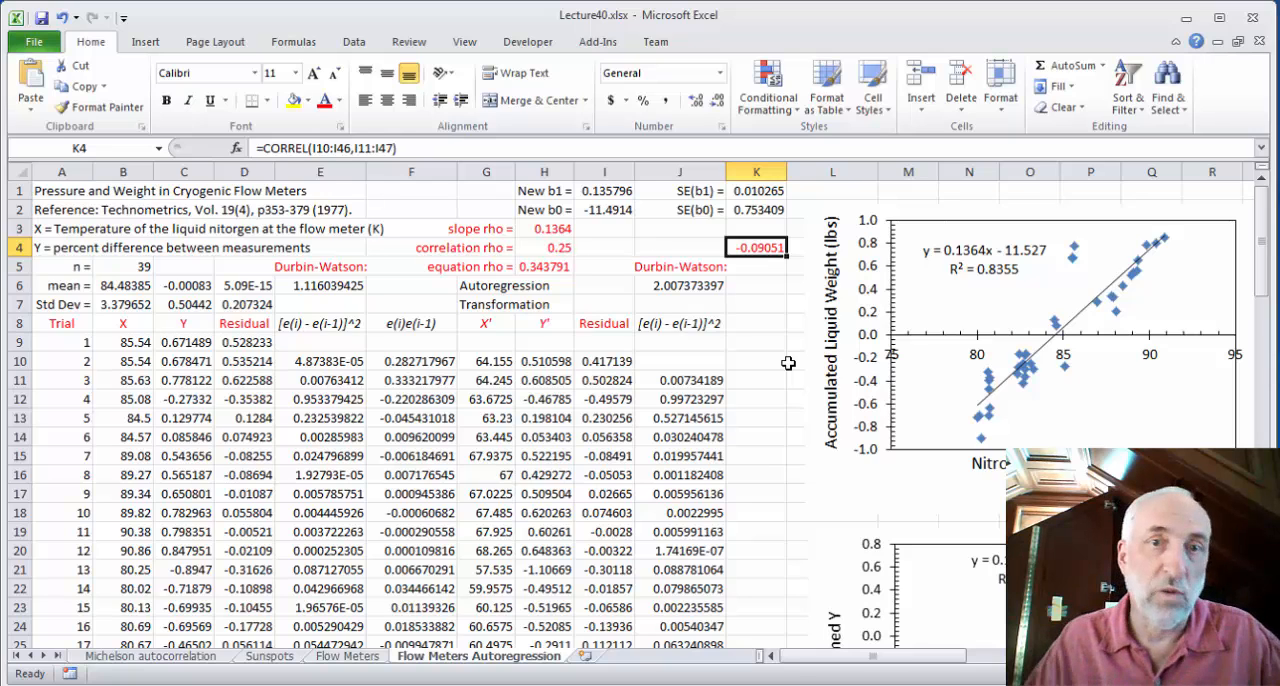
Undo the rho change in H4 and check the transformed residuals' correlation in K4 again
key(ctrl+z)
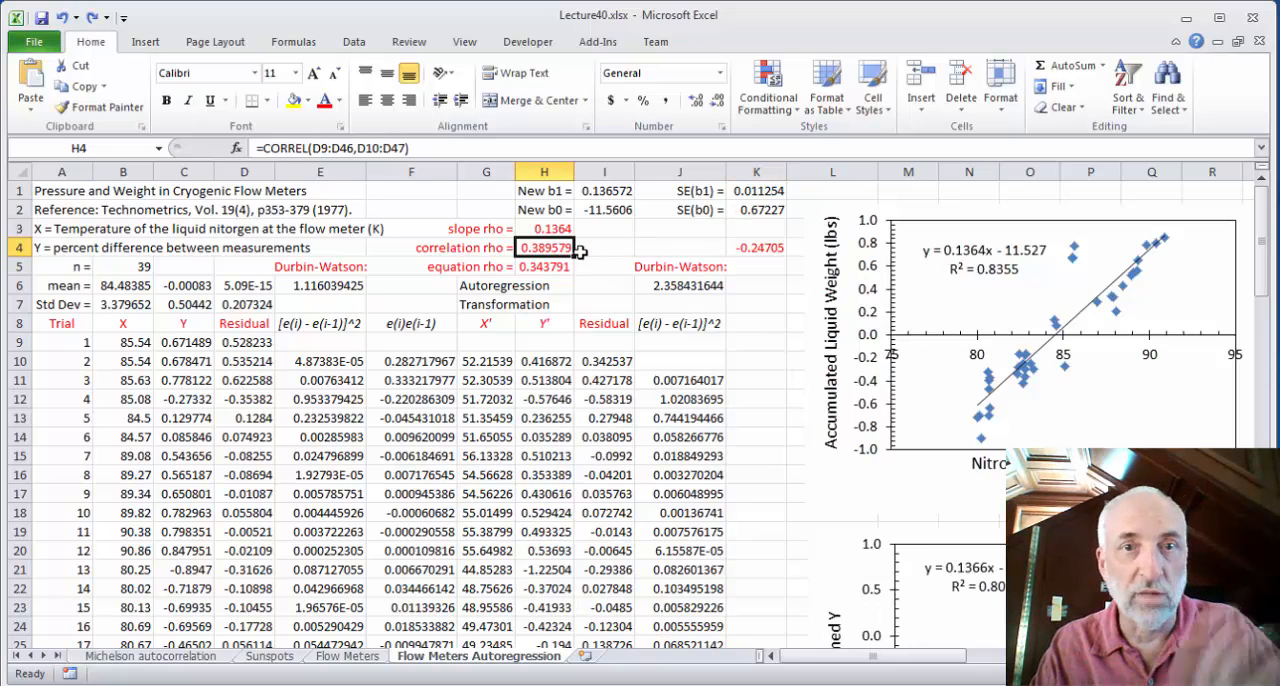
click(770, 250)
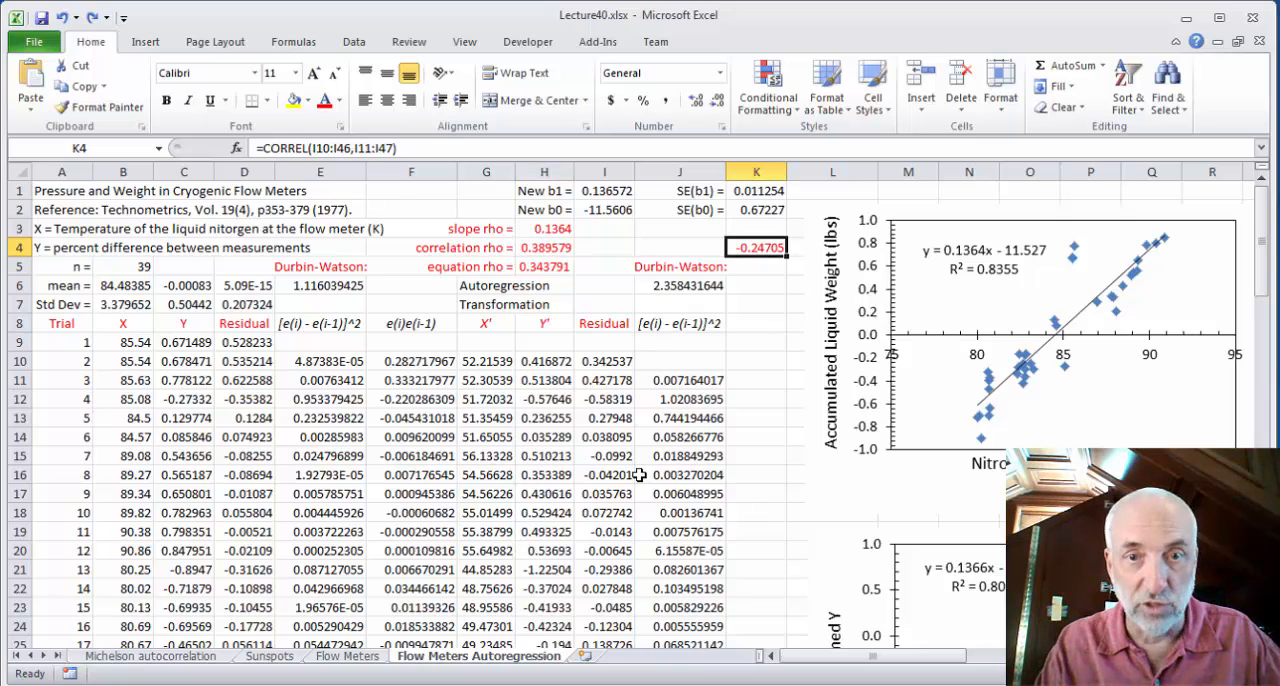
Switch to RStudio and close the Lag plot and Runs test.R script and the Michelson data view
mouse_move(614, 685)
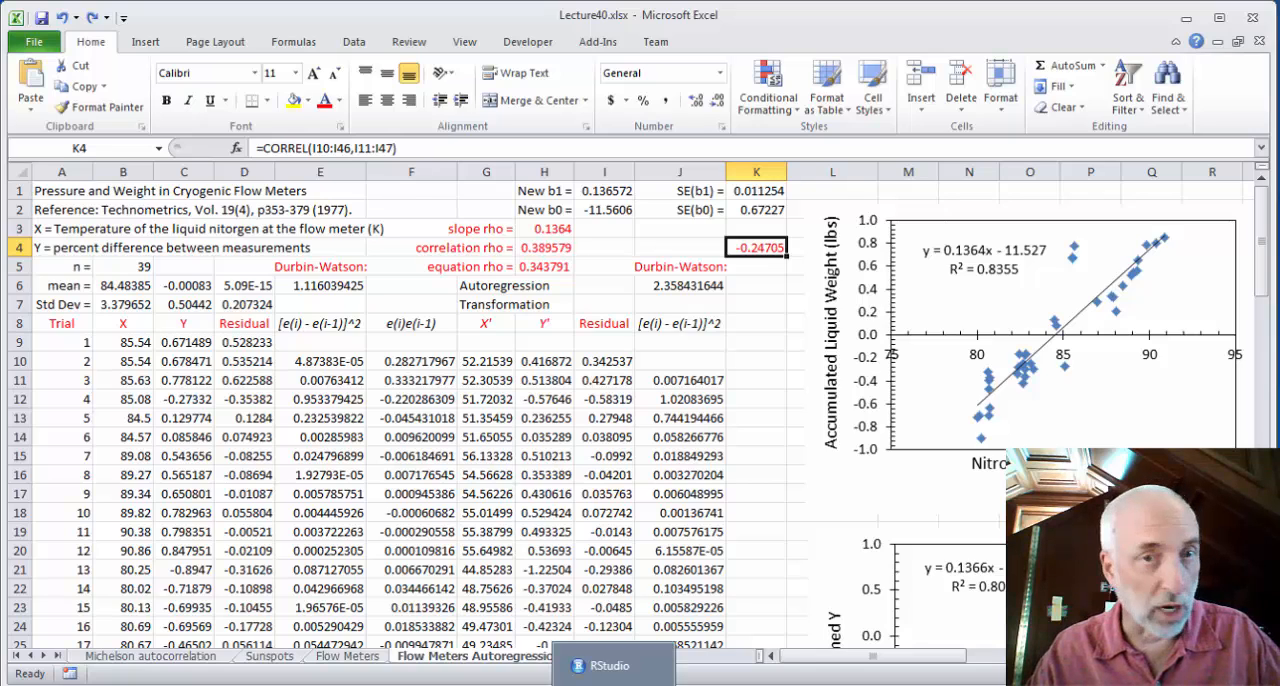
click(614, 685)
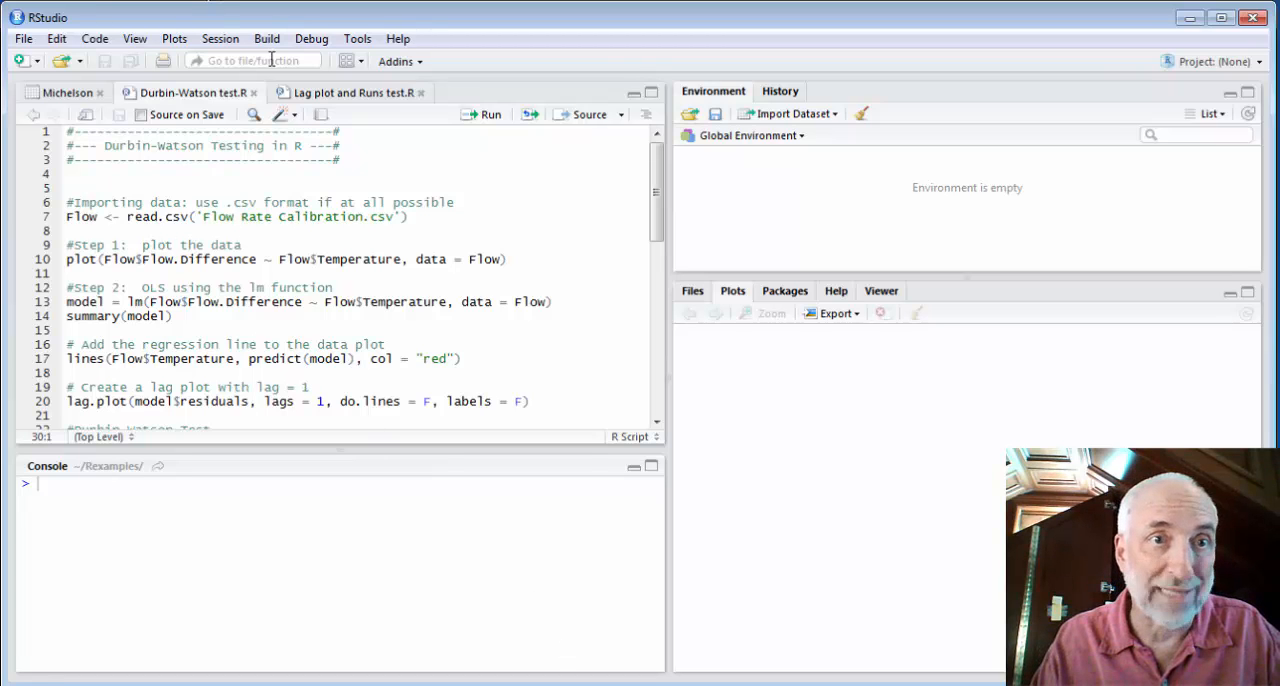
click(420, 93)
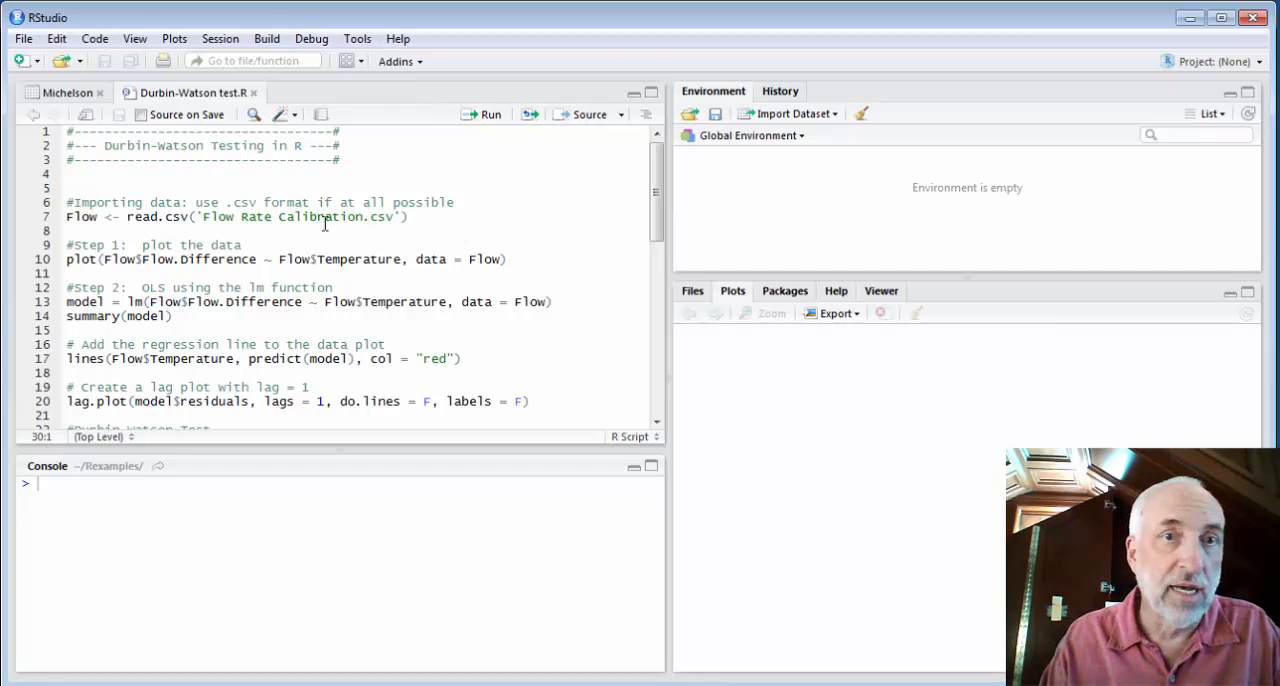
click(100, 93)
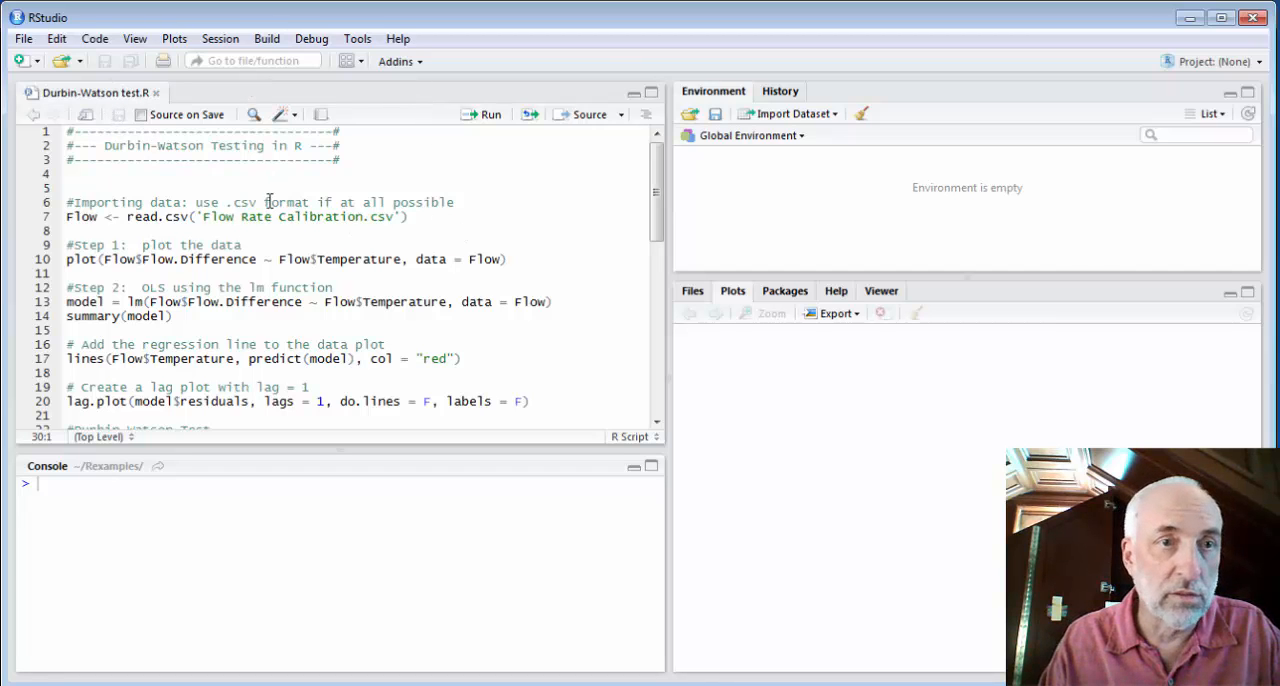
Run the script lines that read 'Flow Rate Calibration.csv' into Flow and plot Flow.Difference against Temperature
drag(68, 216, 68, 234)
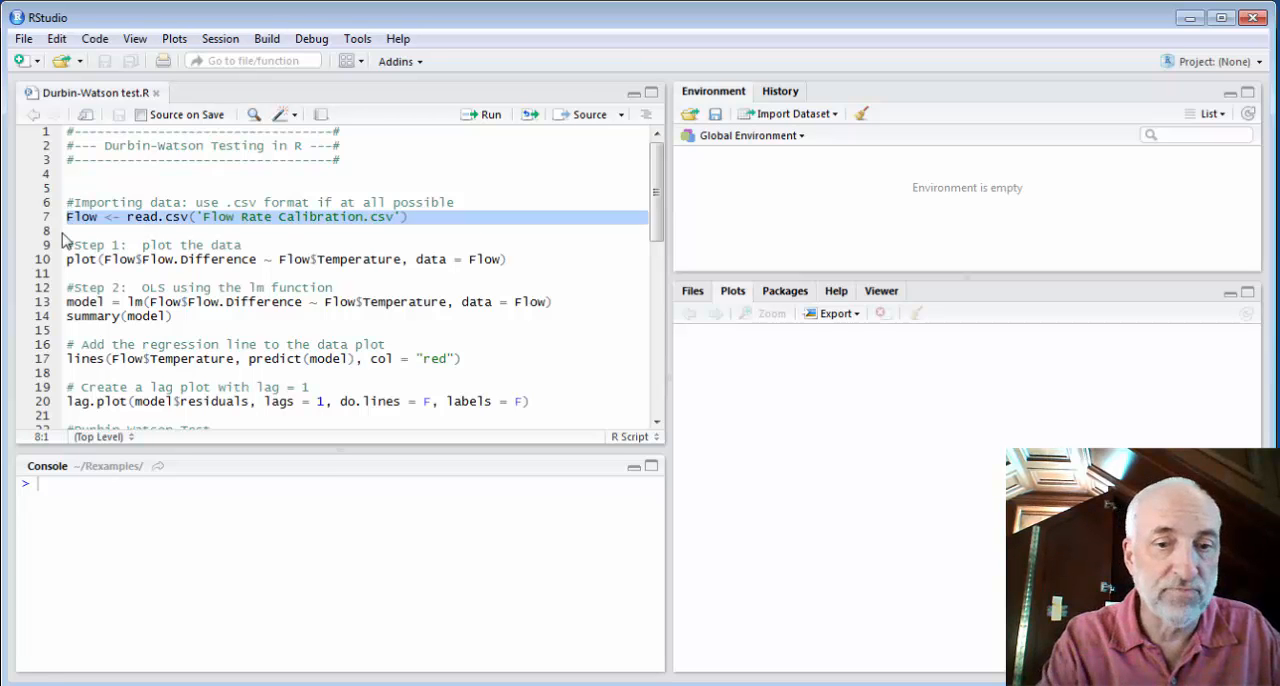
key(ctrl+Return)
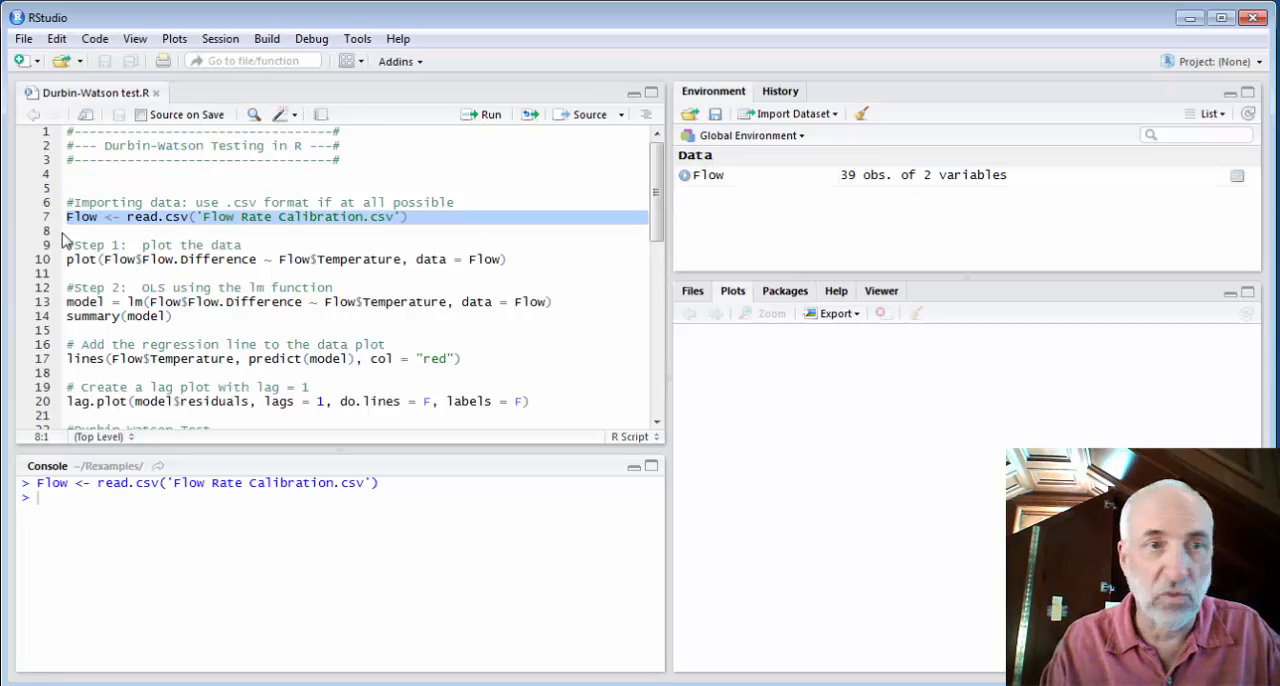
click(63, 241)
key(Down)
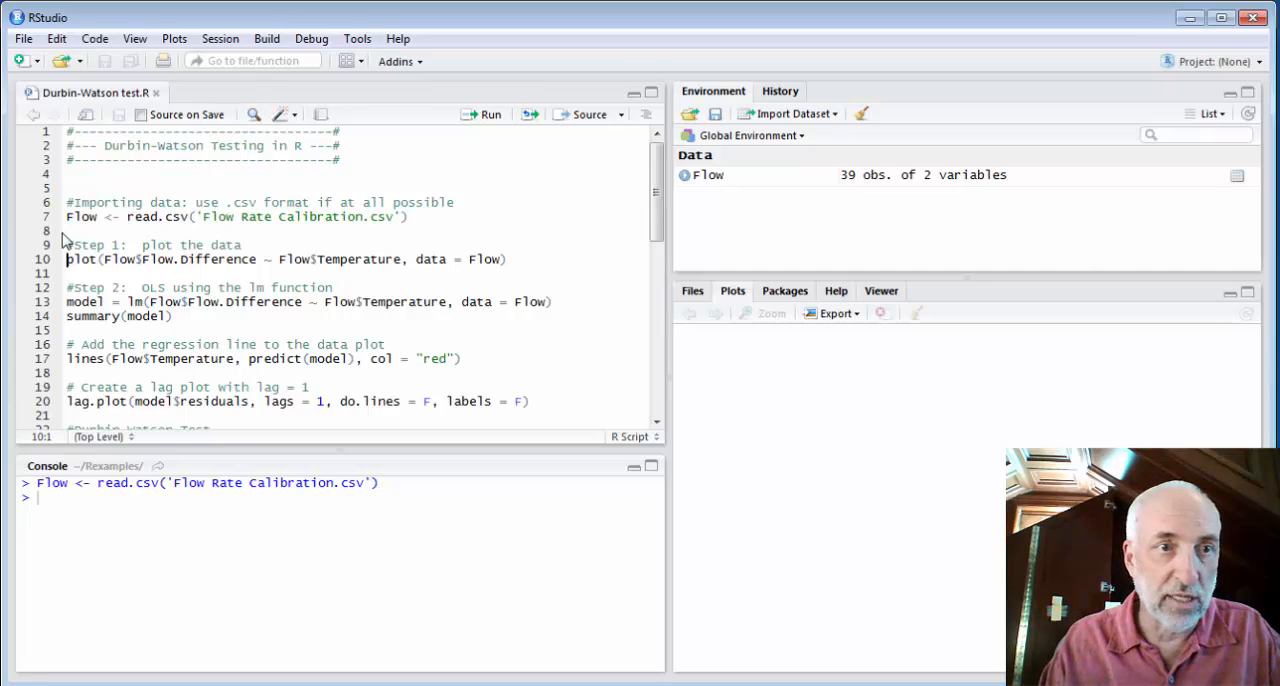
key(ctrl+Return)
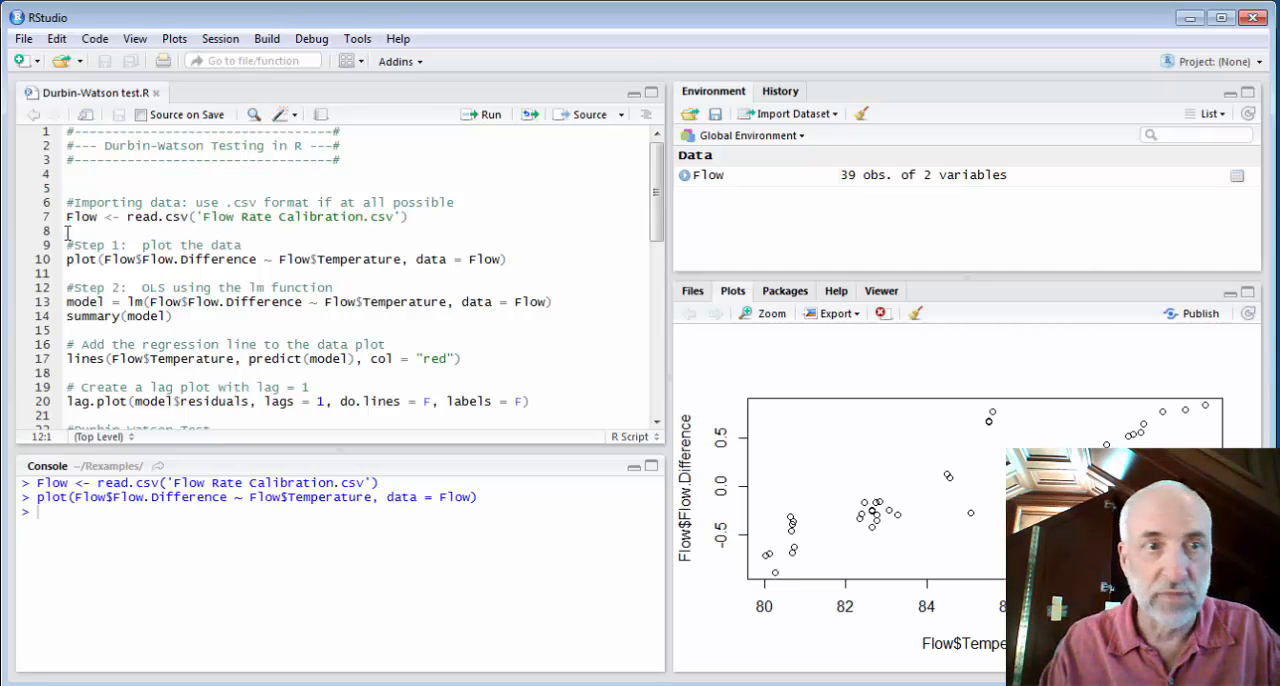
Run the lm fit of Flow.Difference on Temperature and its model summary
click(68, 301)
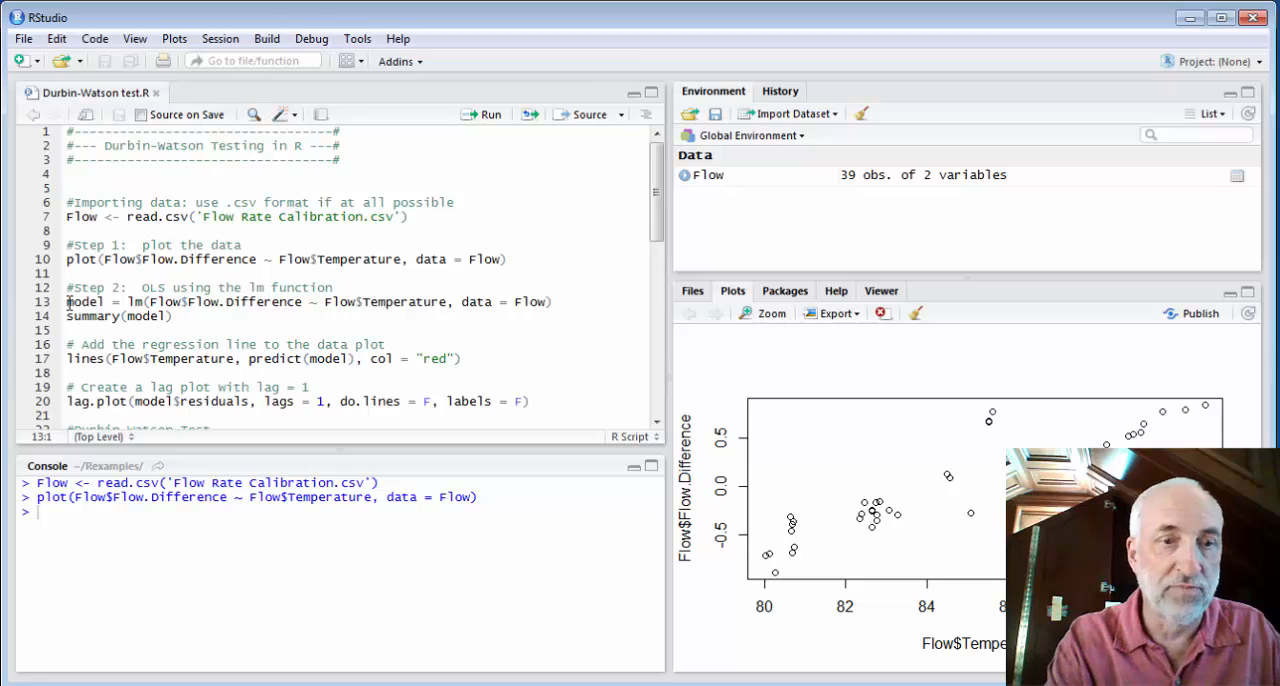
key(ctrl+Return)
Add the red regression line to the data plot, and create the lag-1 plot of the model residuals
key(ctrl+Return)
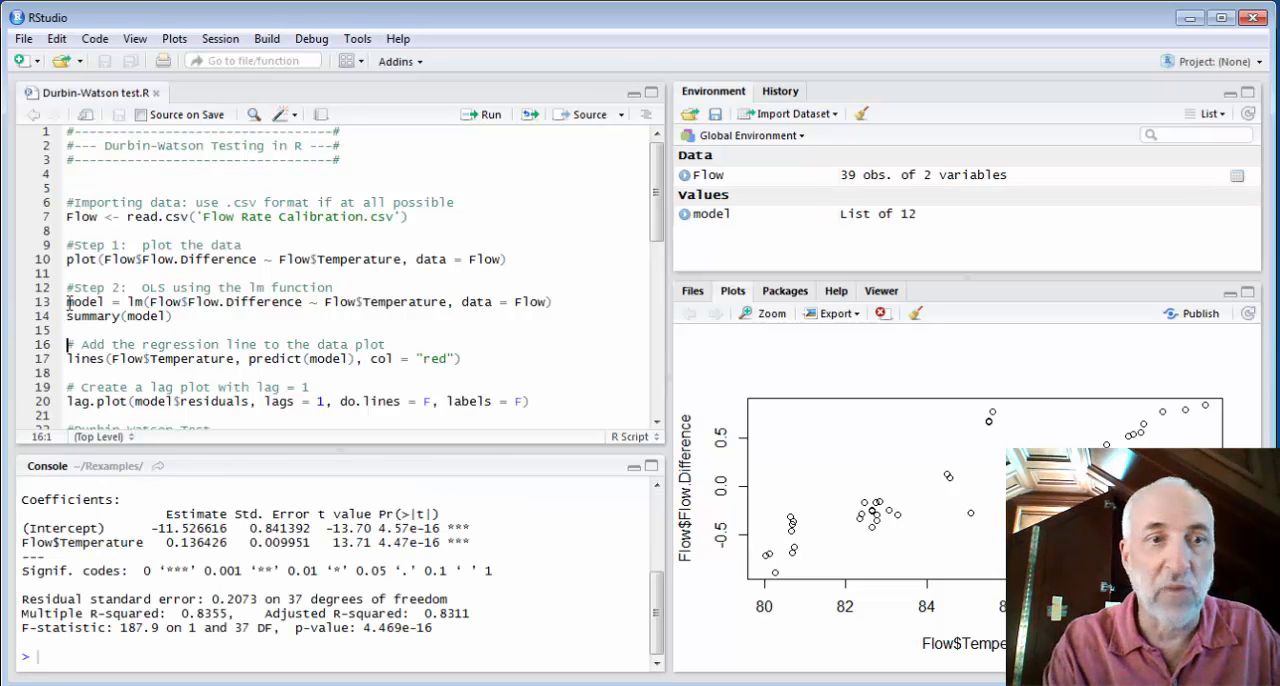
key(ctrl+Return)
key(ctrl+Return)
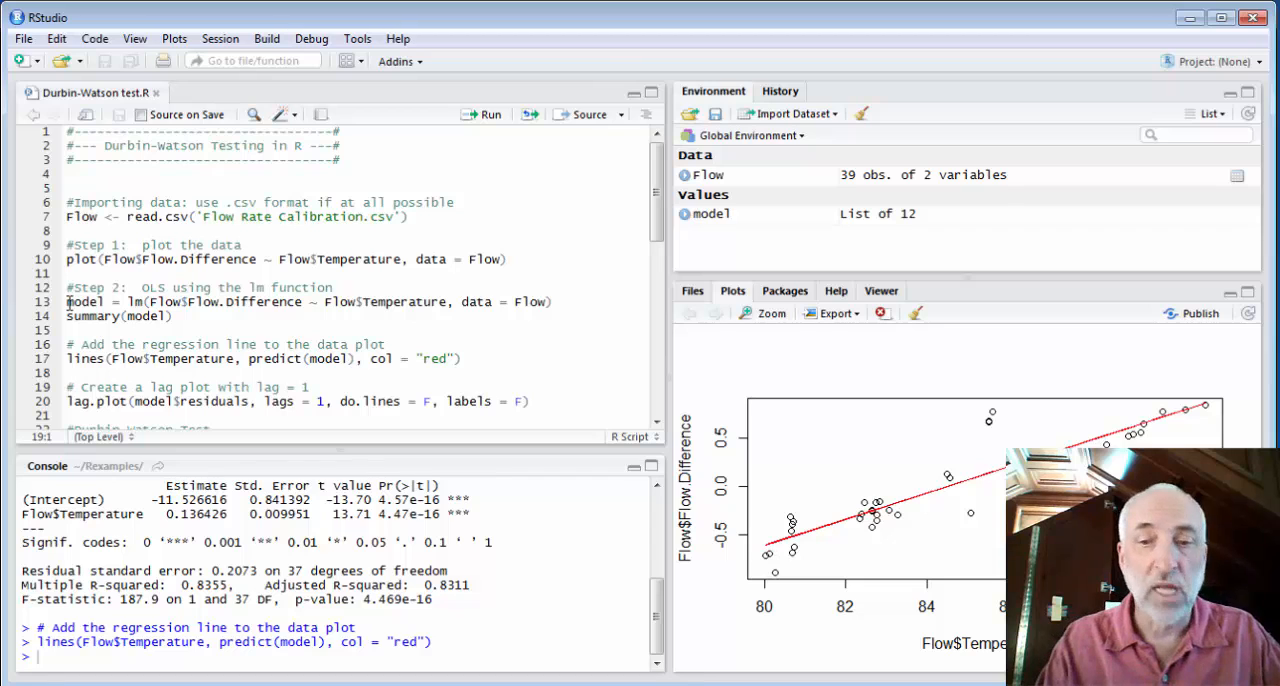
key(Down)
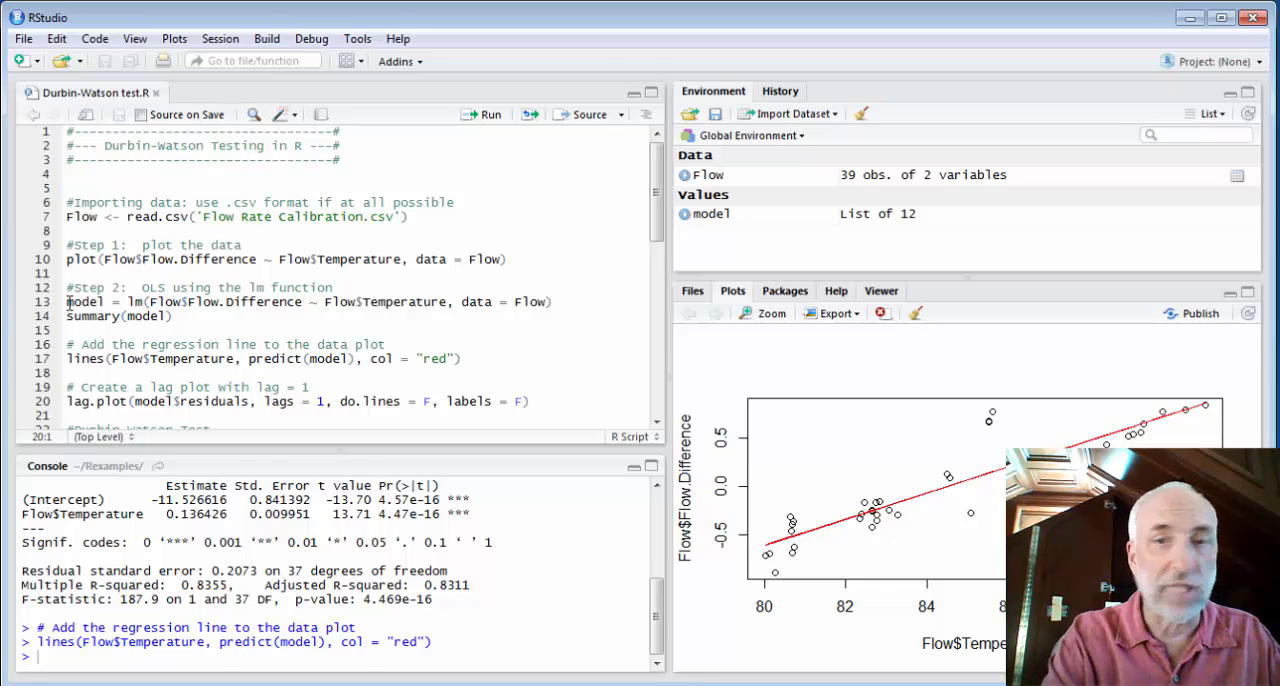
key(ctrl+Return)
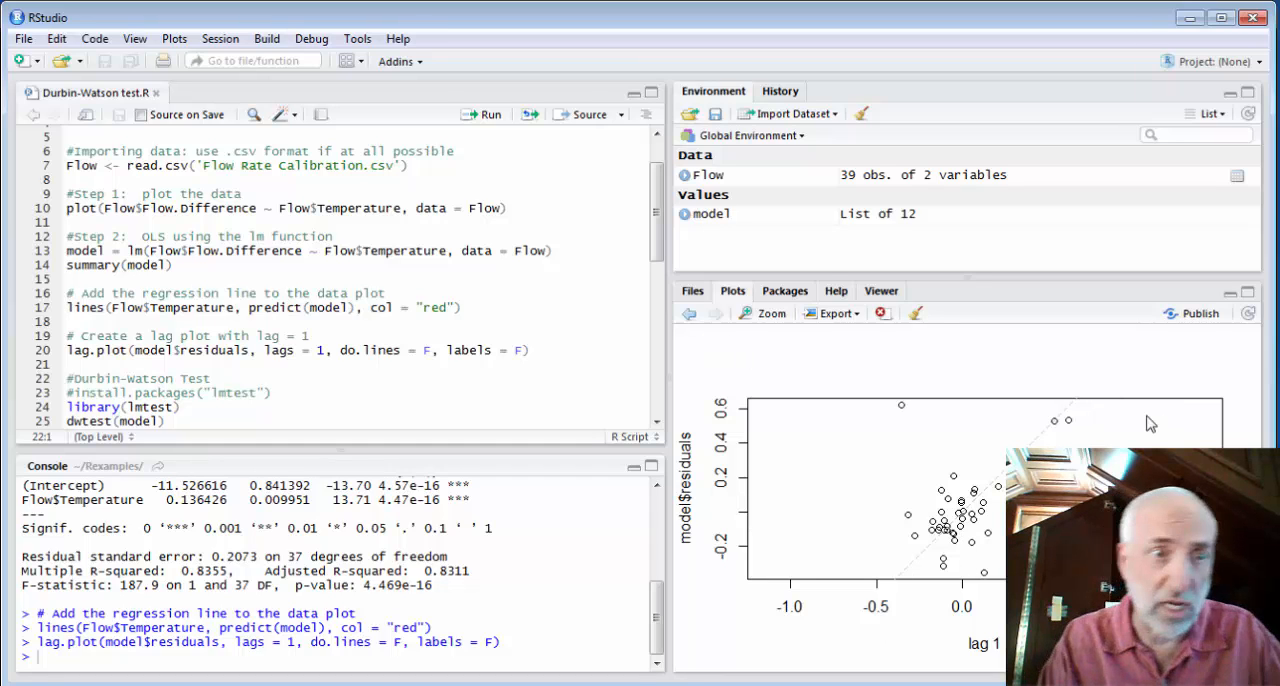
Load the lmtest library and run the Durbin-Watson test dwtest(model) on the fitted model
click(657, 424)
click(657, 424)
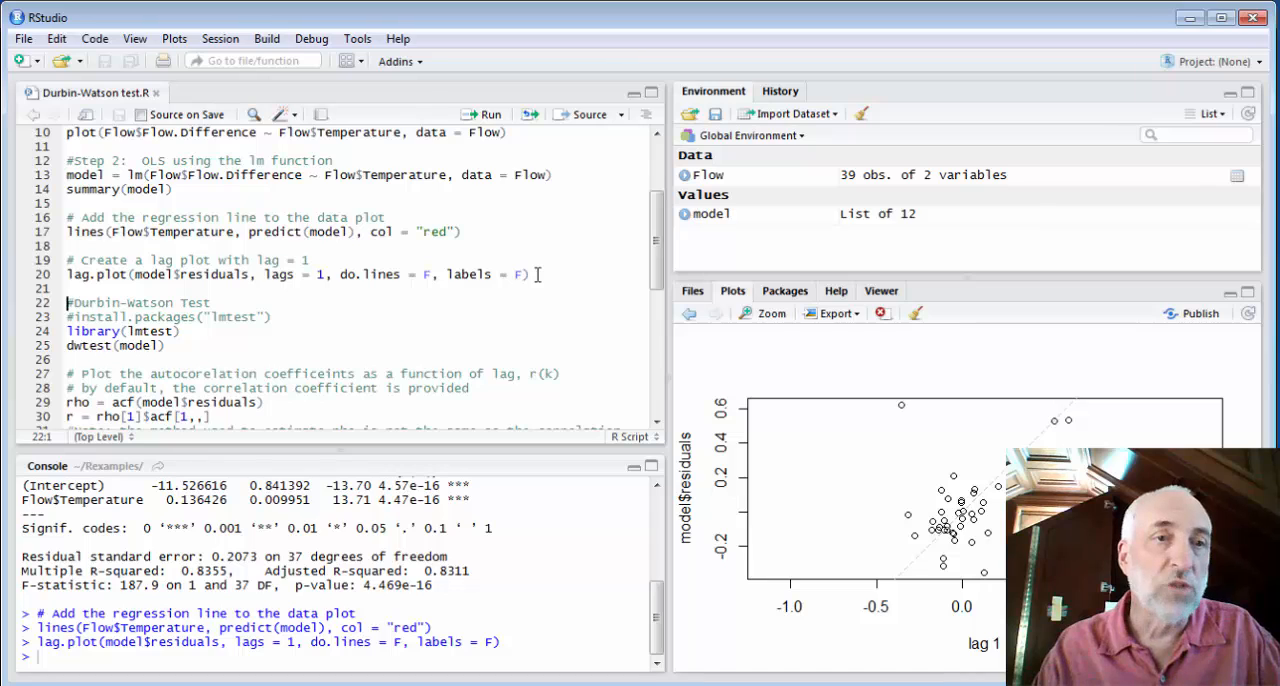
key(Down)
key(Down)
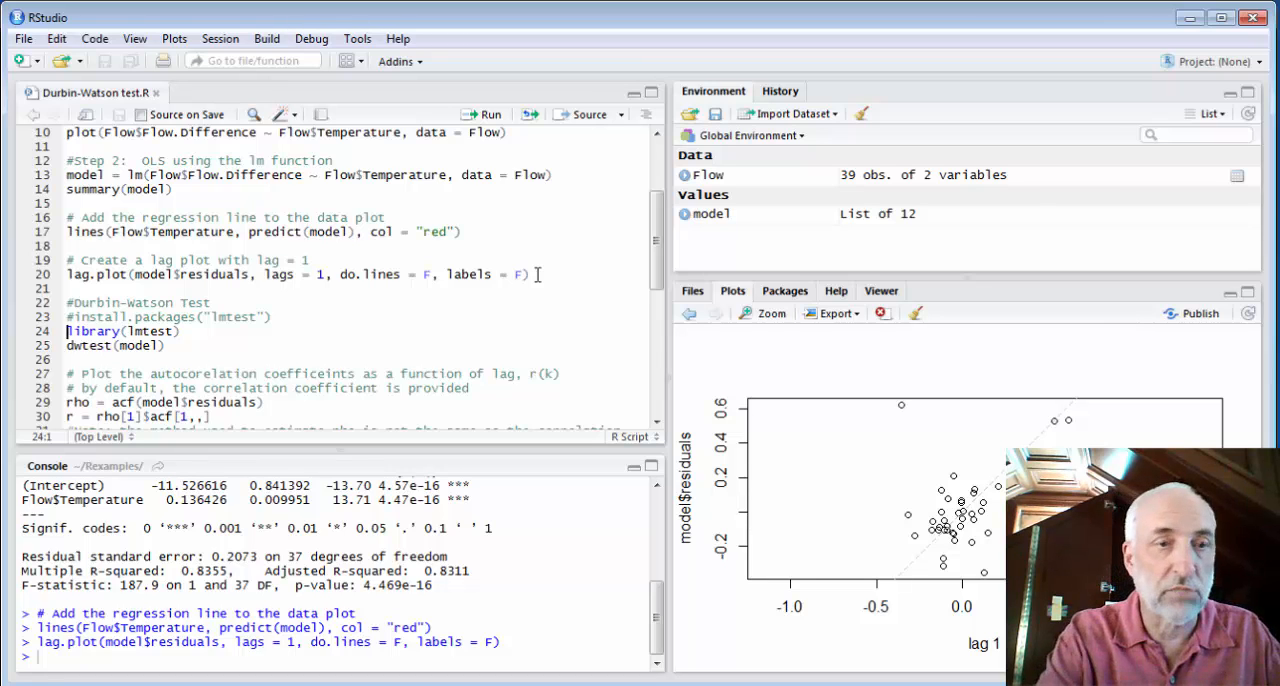
key(ctrl+Return)
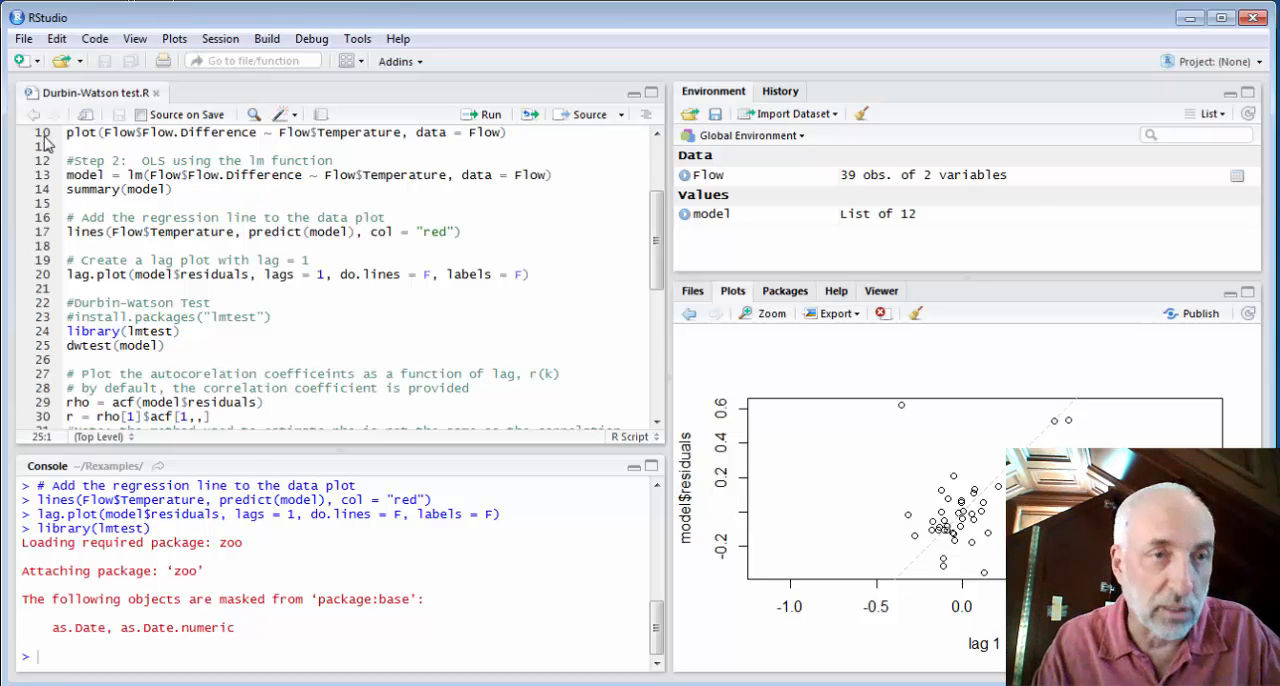
drag(67, 175, 105, 175)
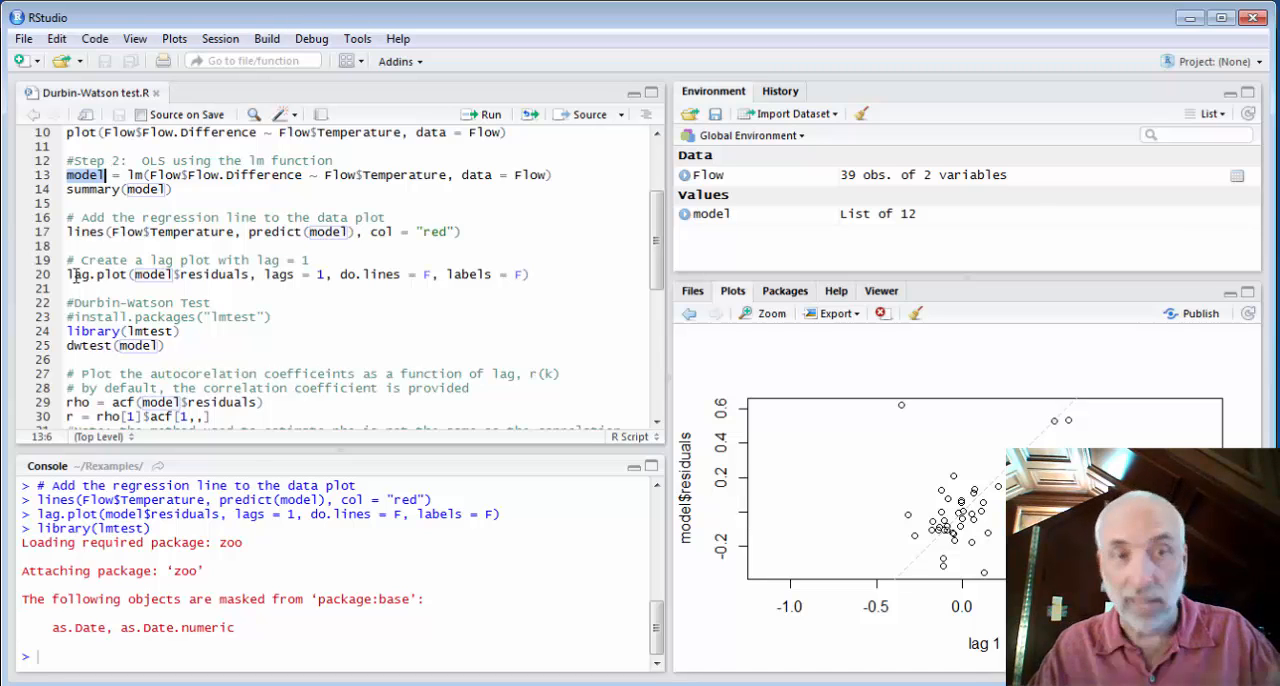
click(69, 346)
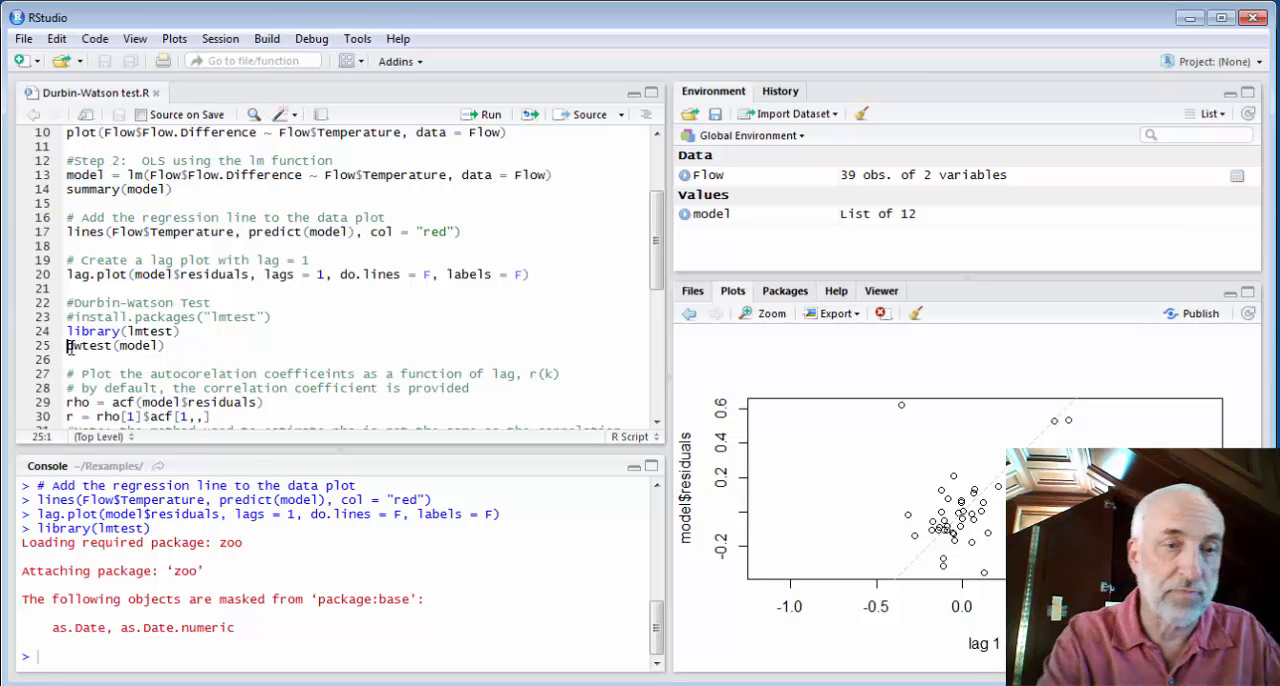
key(ctrl+Return)
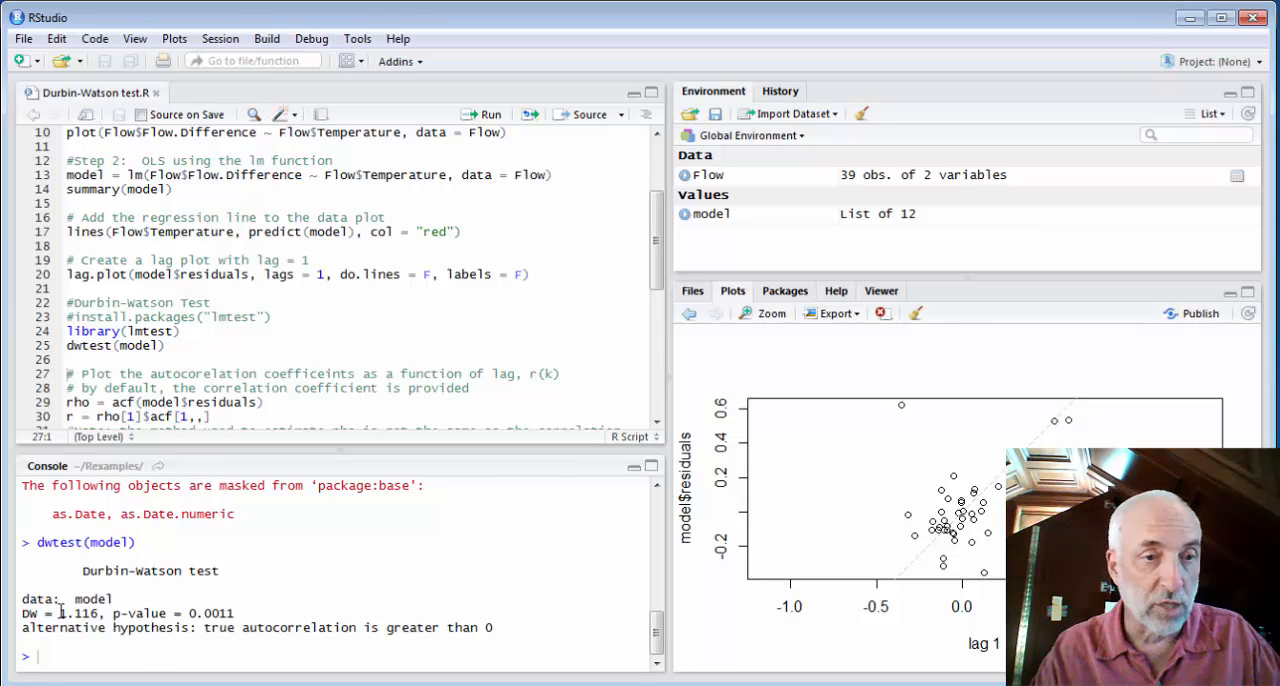
Compare the DW statistic from R with the Durbin-Watson value in E6 of Excel's Flow Meters sheet
drag(60, 613, 99, 613)
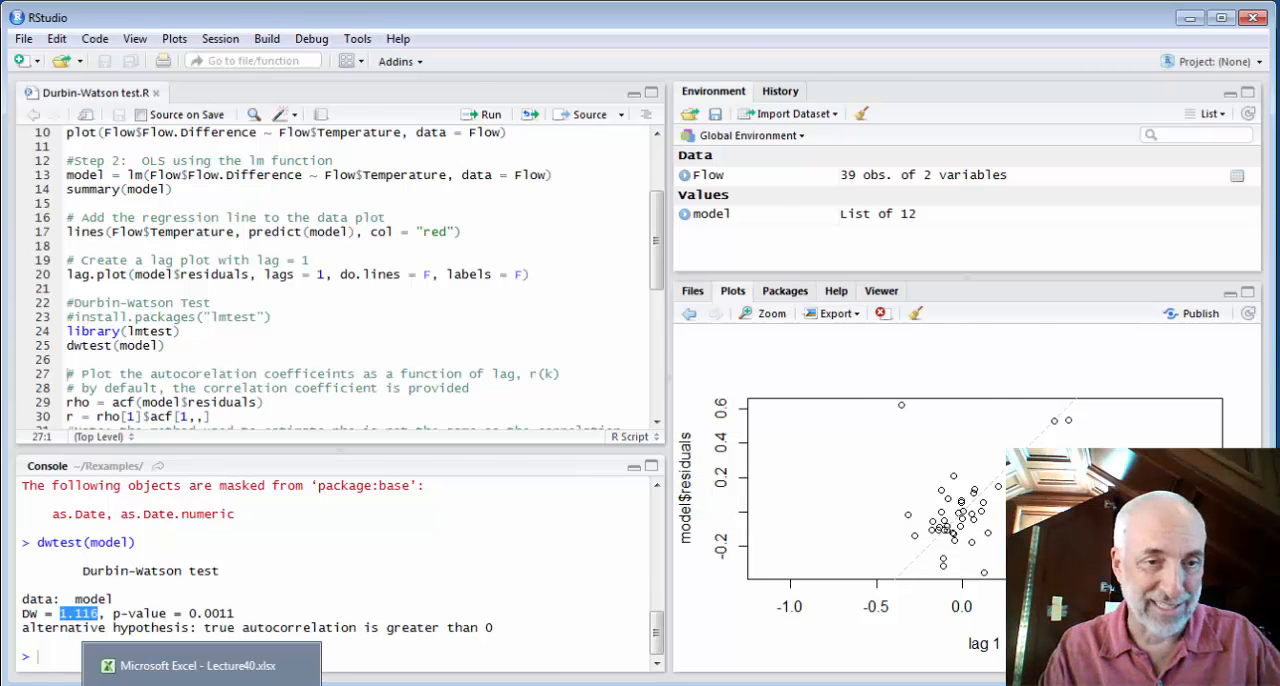
click(201, 684)
click(370, 657)
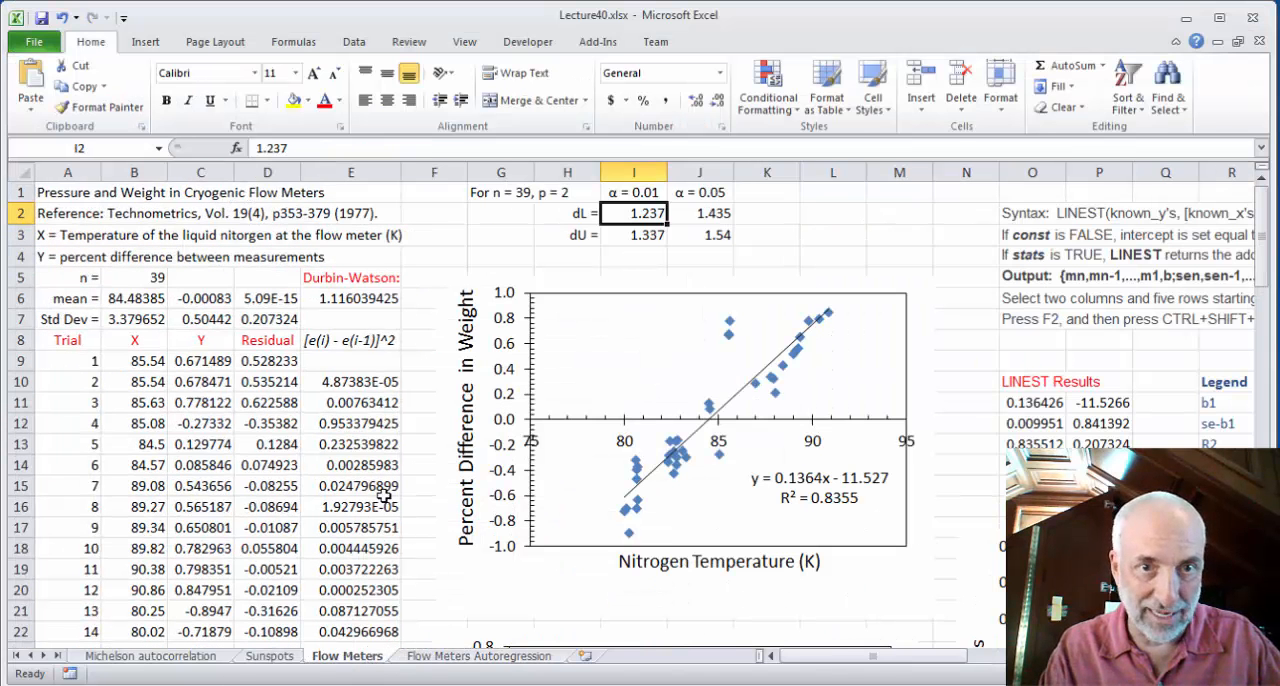
click(366, 297)
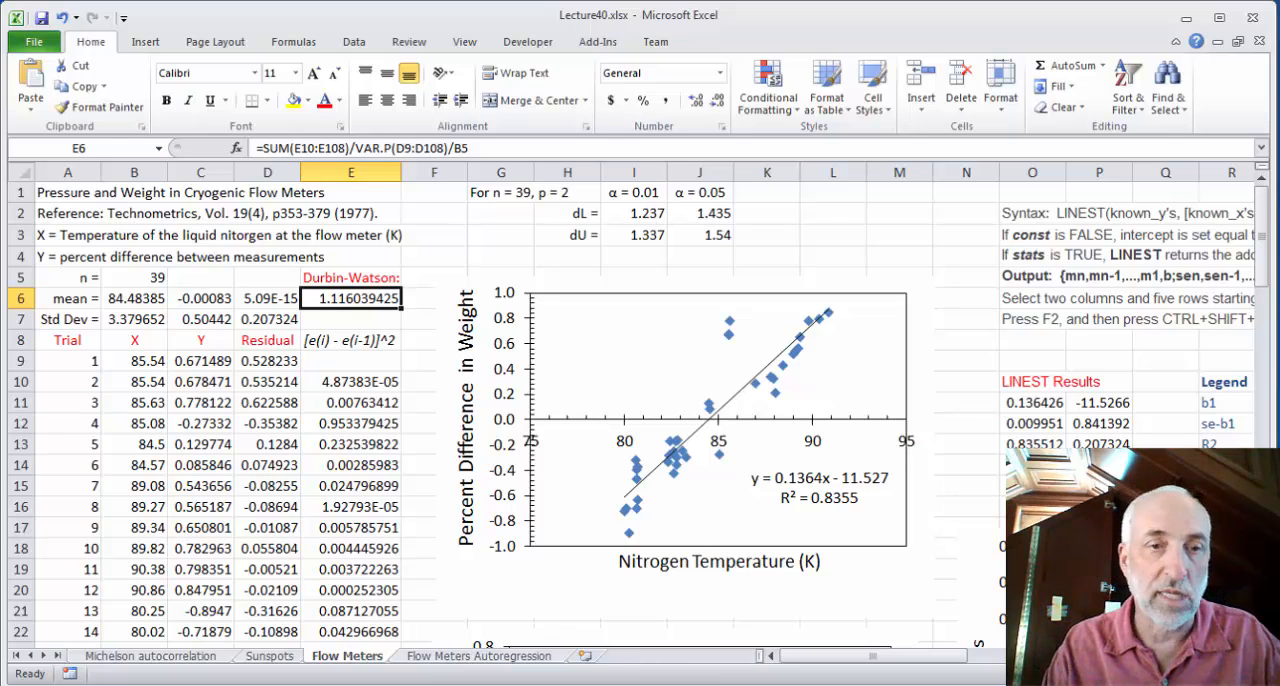
Switch to RStudio, plot the autocorrelation of the model residuals with acf, and extract the lag-1 coefficient as r = rho[1]$acf[1,,]
key(alt+Tab)
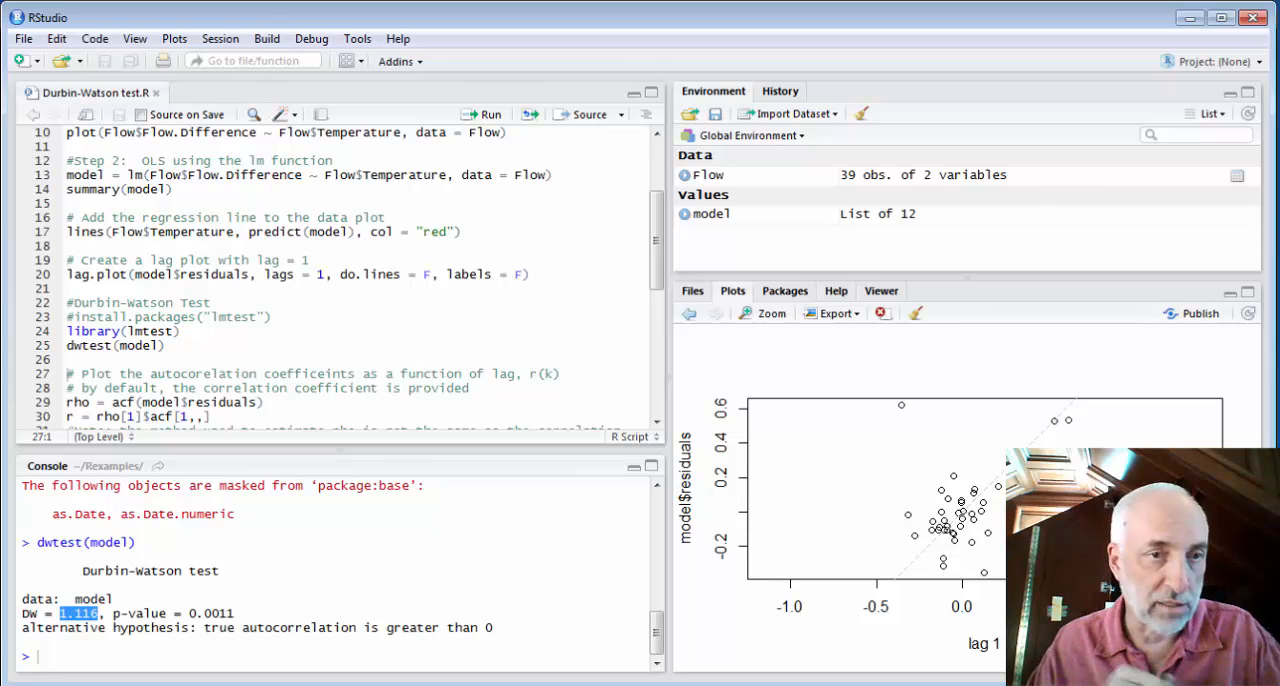
click(657, 423)
click(657, 423)
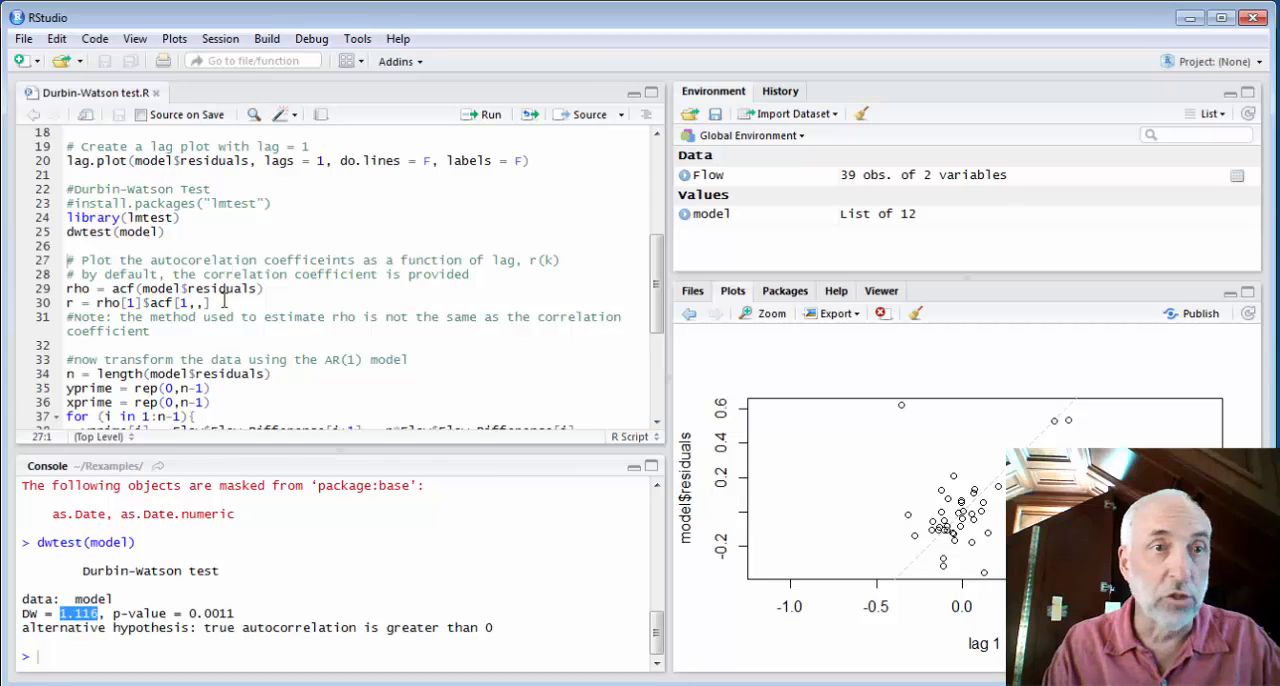
click(68, 288)
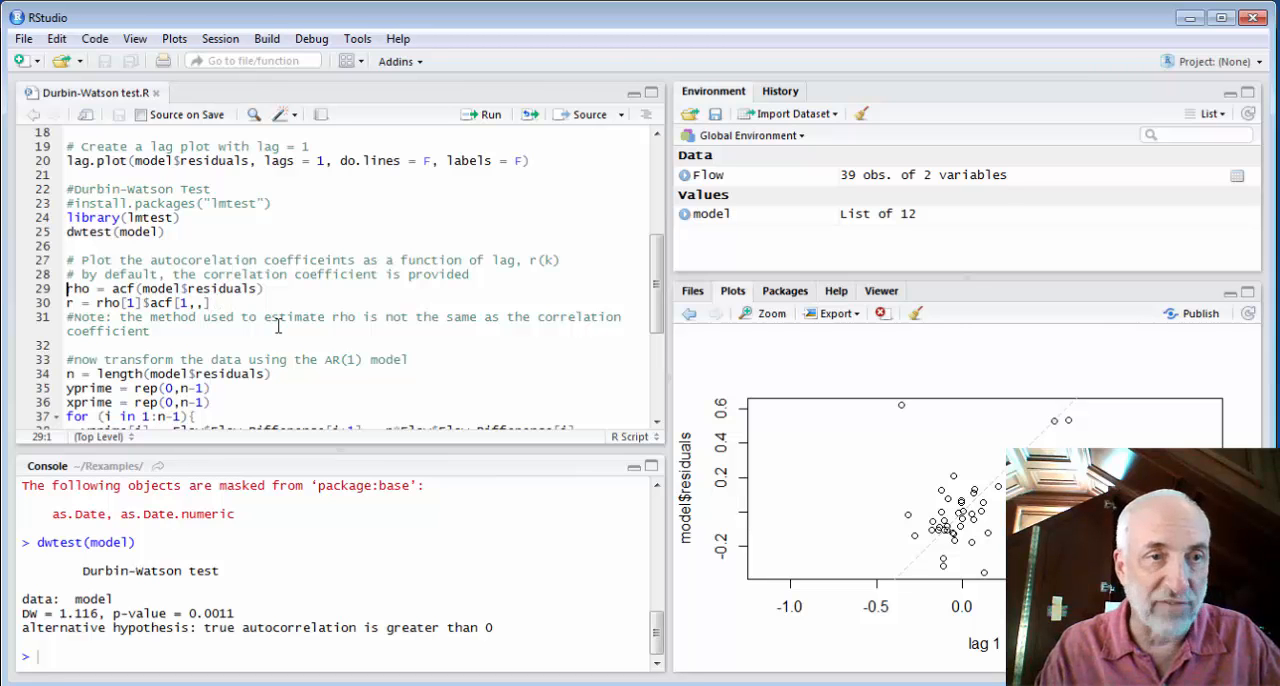
key(ctrl+Return)
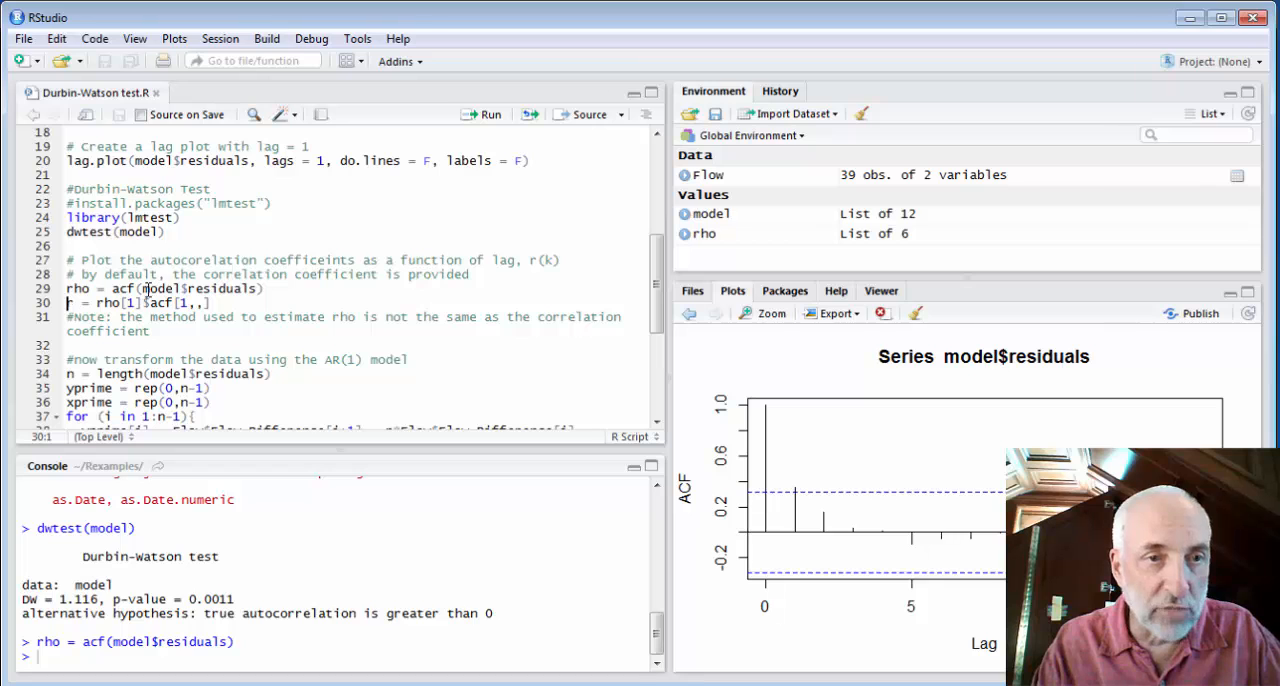
drag(143, 288, 264, 289)
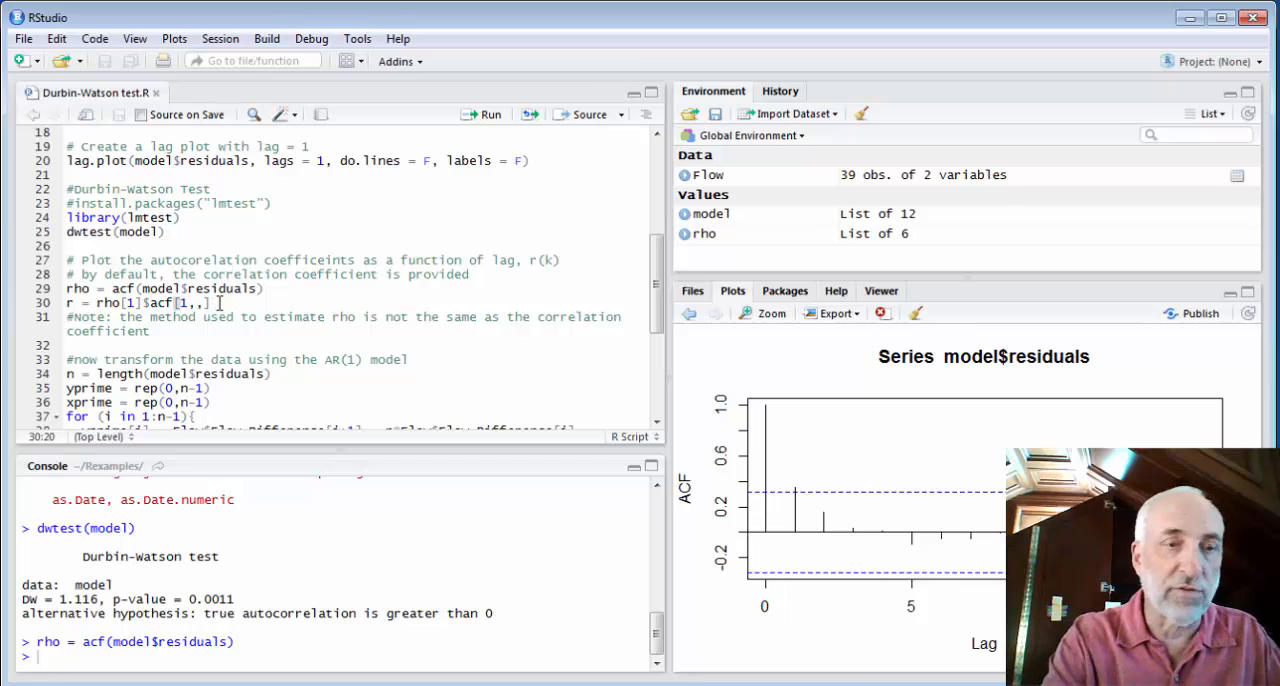
key(ctrl+Return)
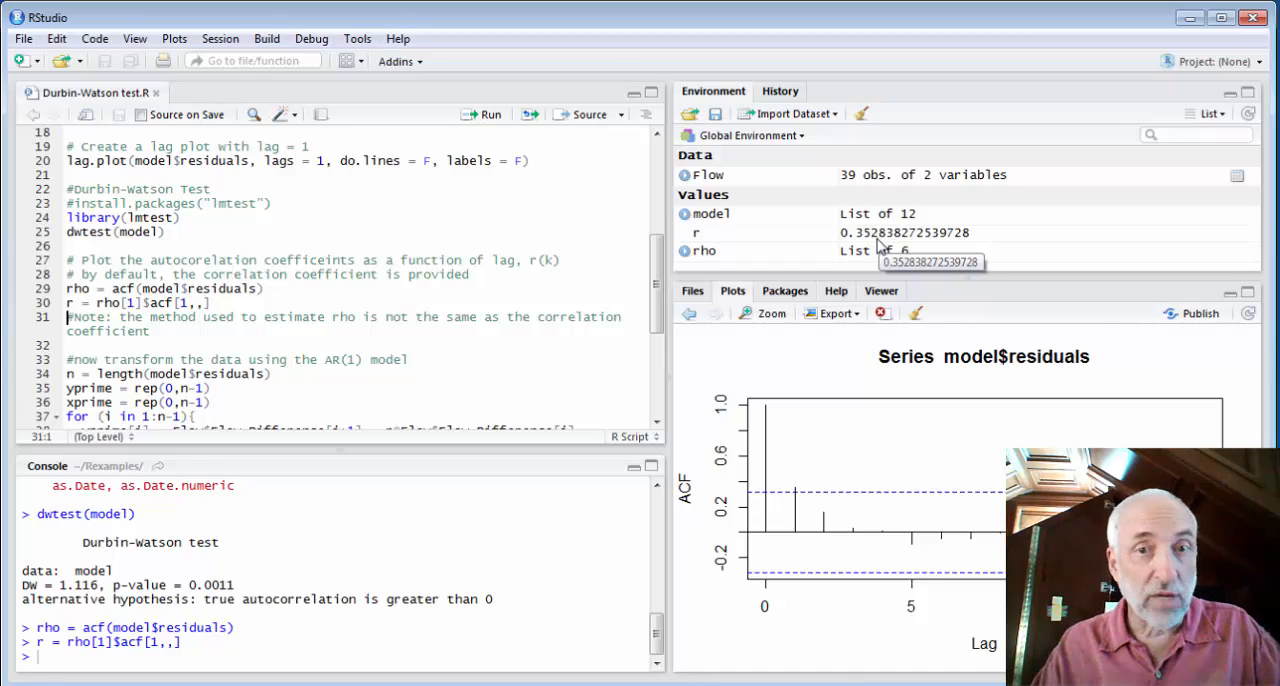
Run the script lines that set n to the residuals' length and initialize yprime and xprime as rep(0,n-1)
drag(659, 273, 659, 345)
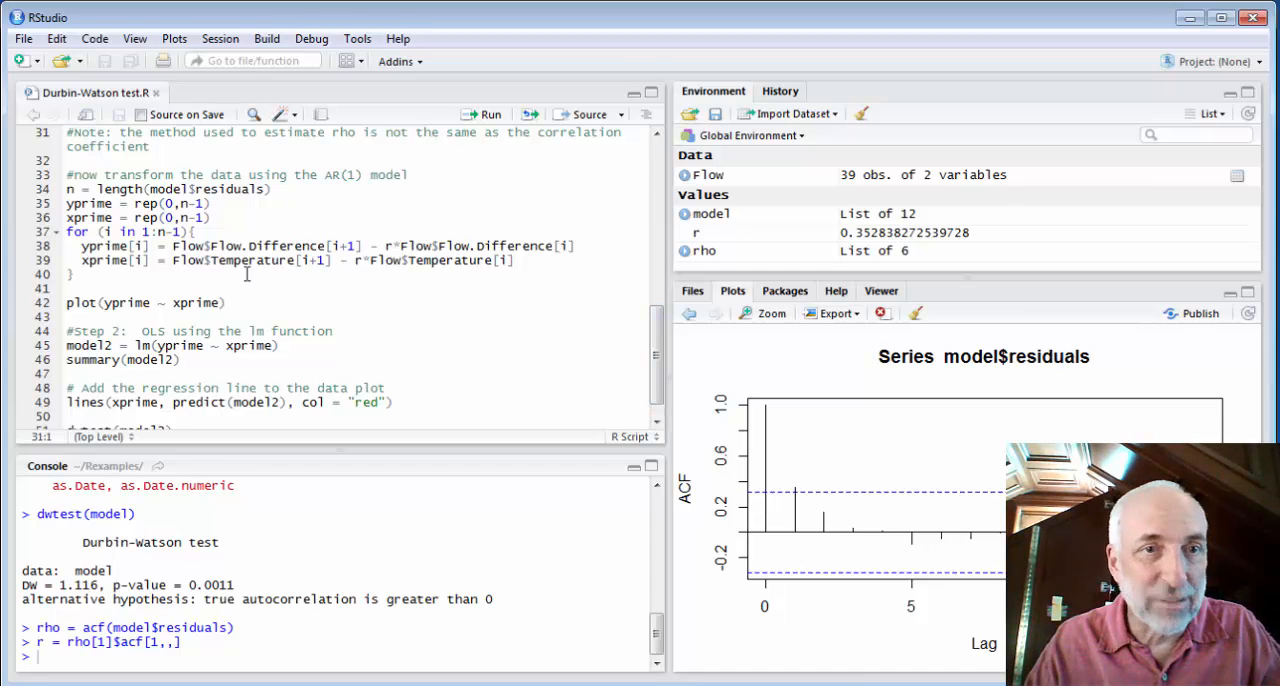
click(66, 189)
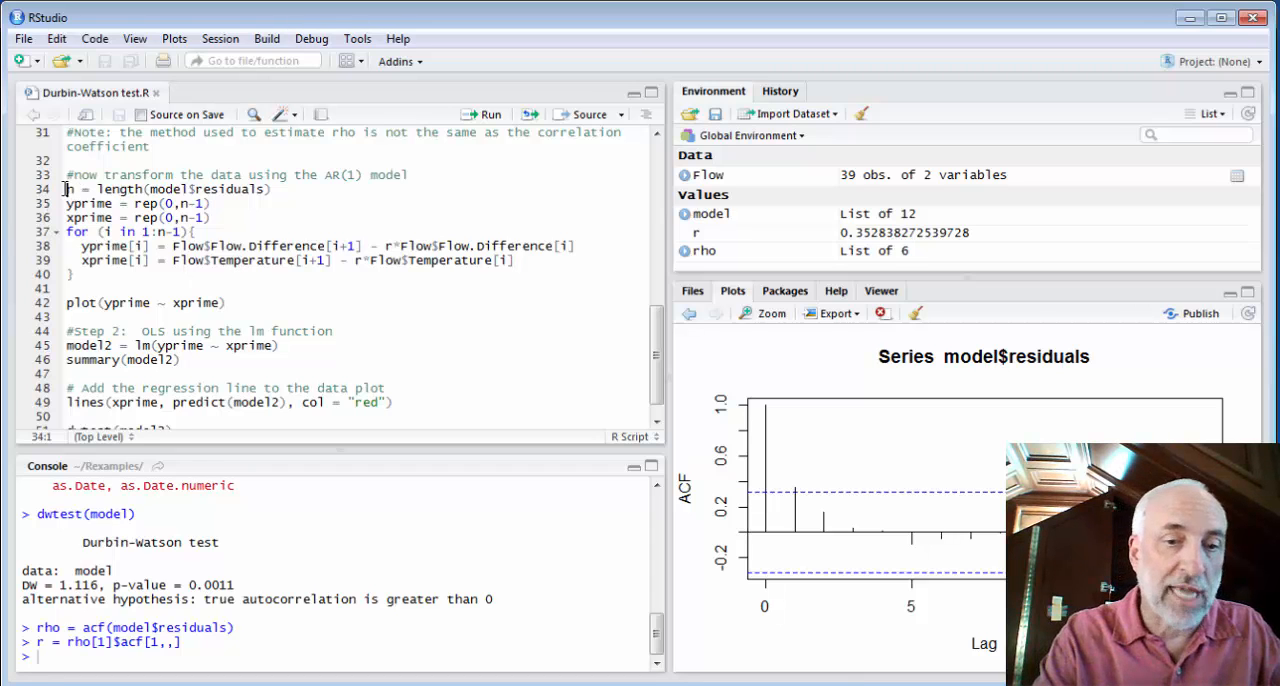
key(ctrl+Return)
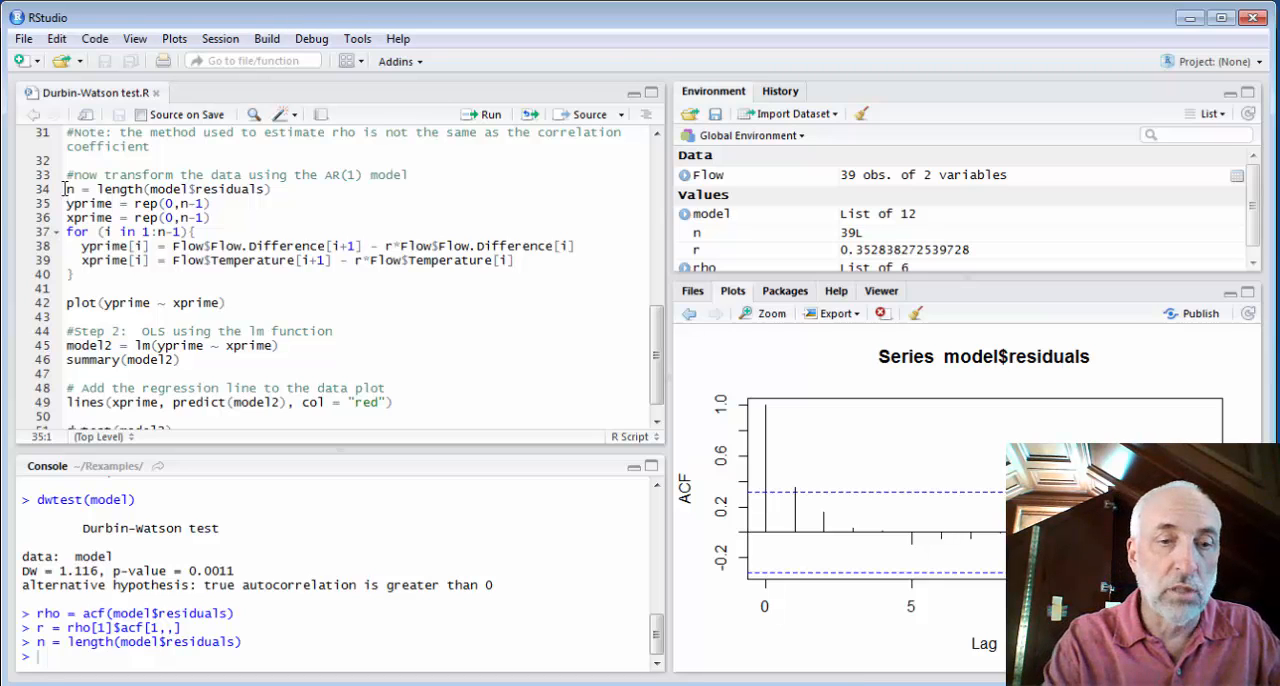
key(ctrl+Return)
key(ctrl+Return)
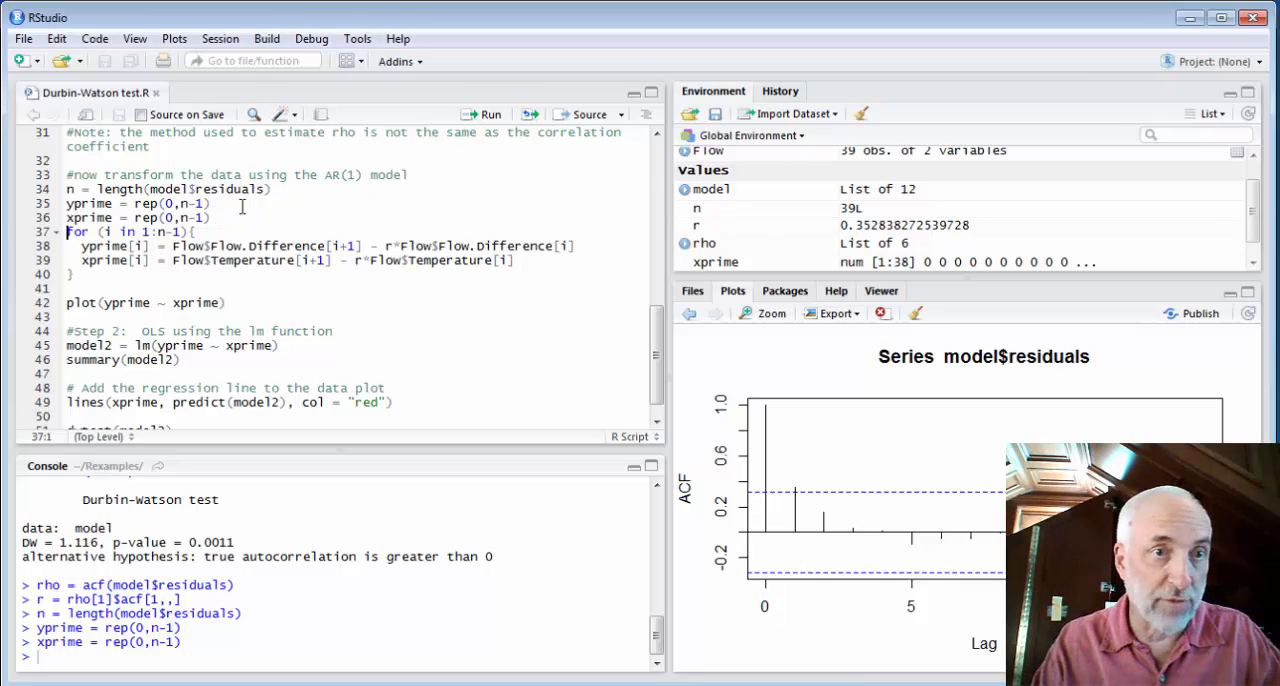
Run the whole for loop that fills yprime and xprime with the AR(1)-transformed Flow.Difference and Temperature values
key(shift+Down)
key(shift+Down)
key(shift+Down)
key(shift+Down)
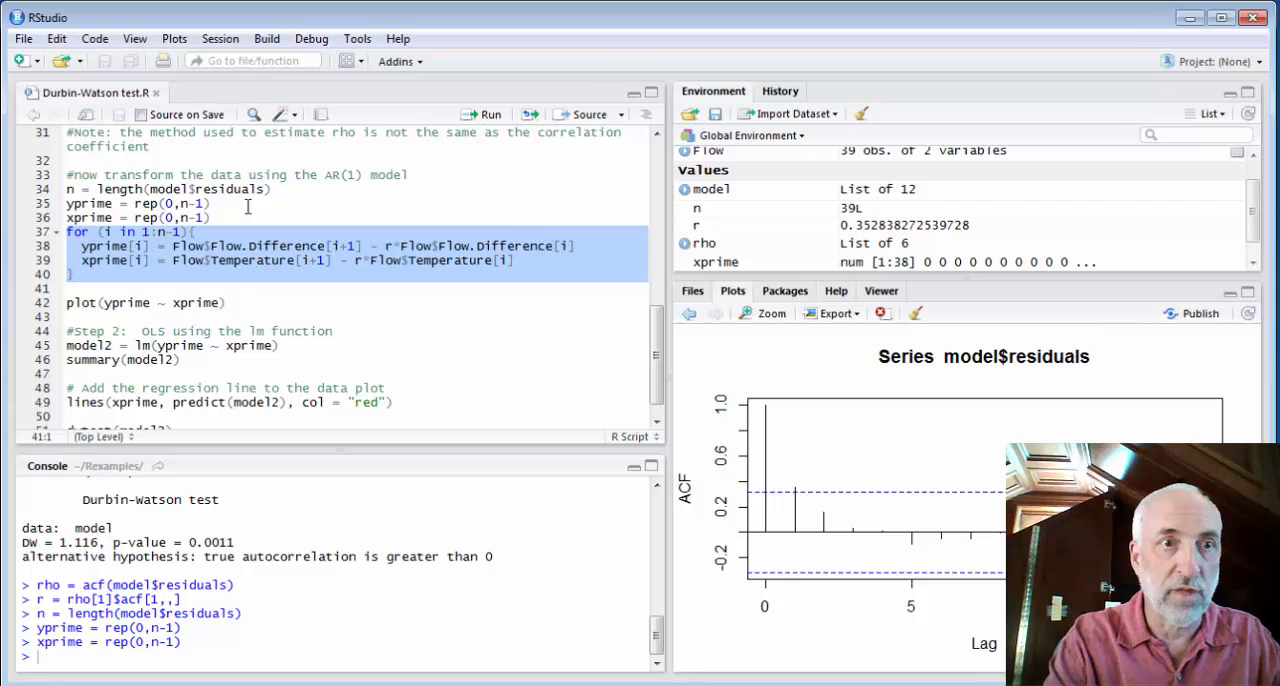
key(ctrl+Return)
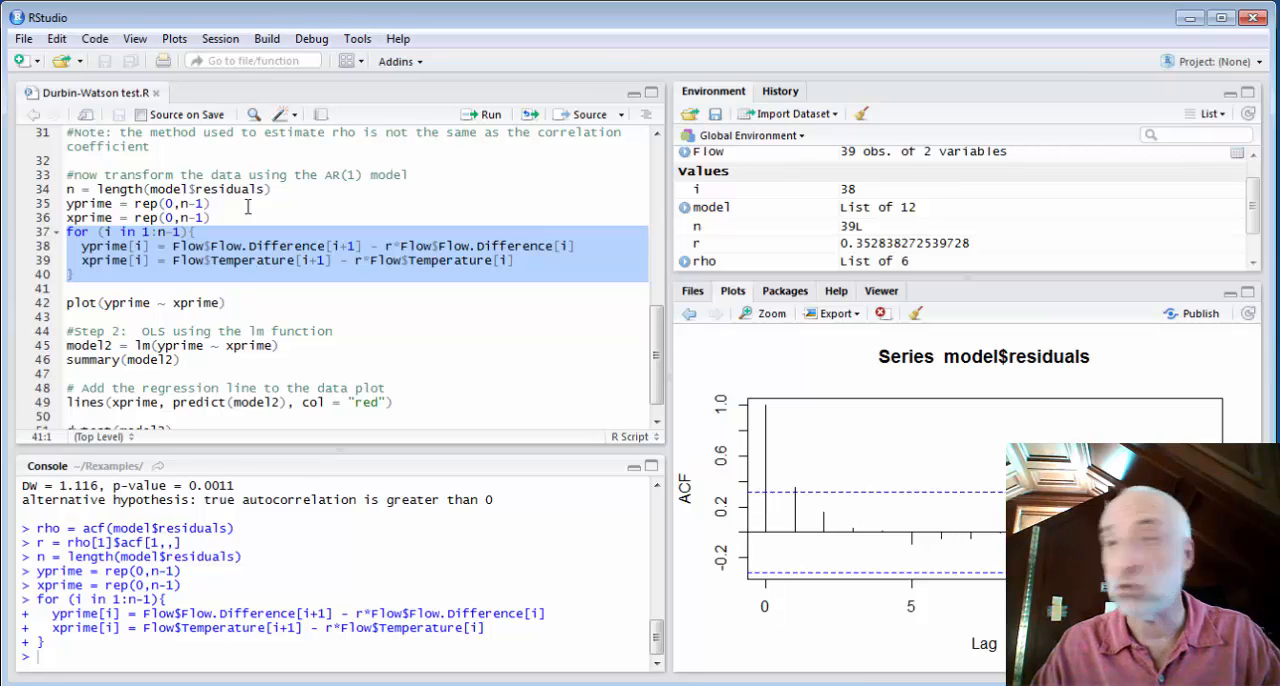
Plot the transformed data with plot(yprime ~ xprime)
key(Down)
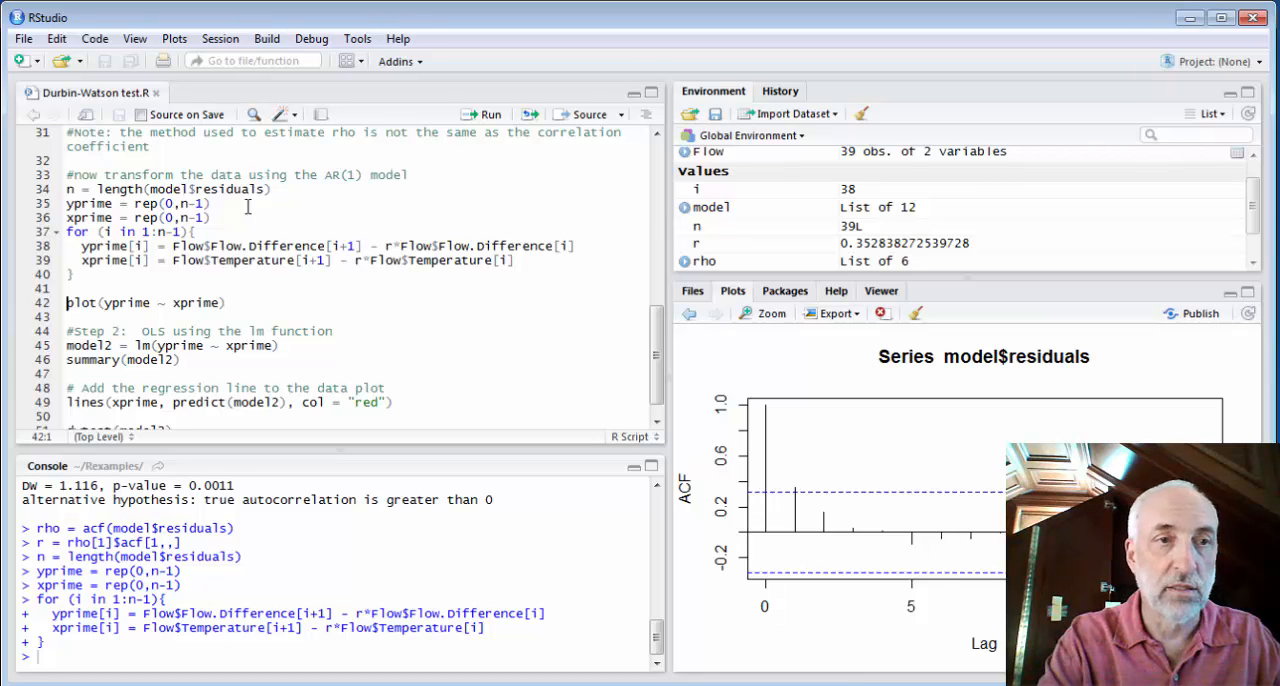
text(#)
key(BackSpace)
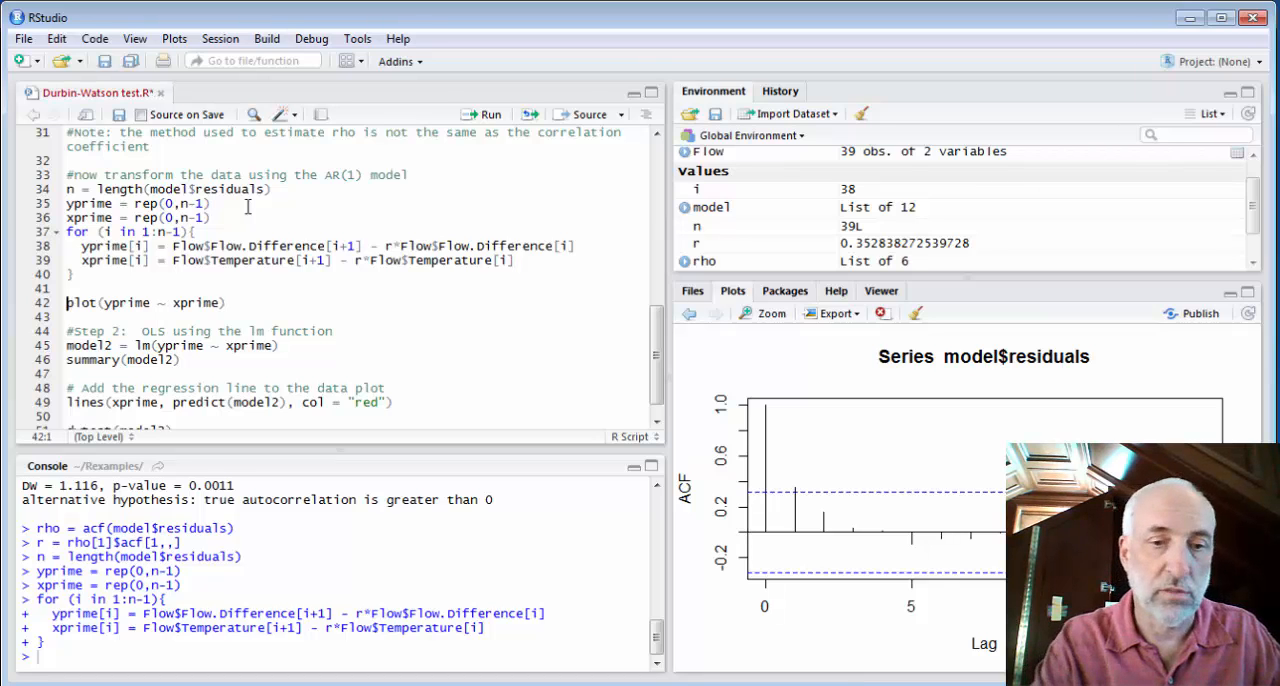
key(ctrl+Return)
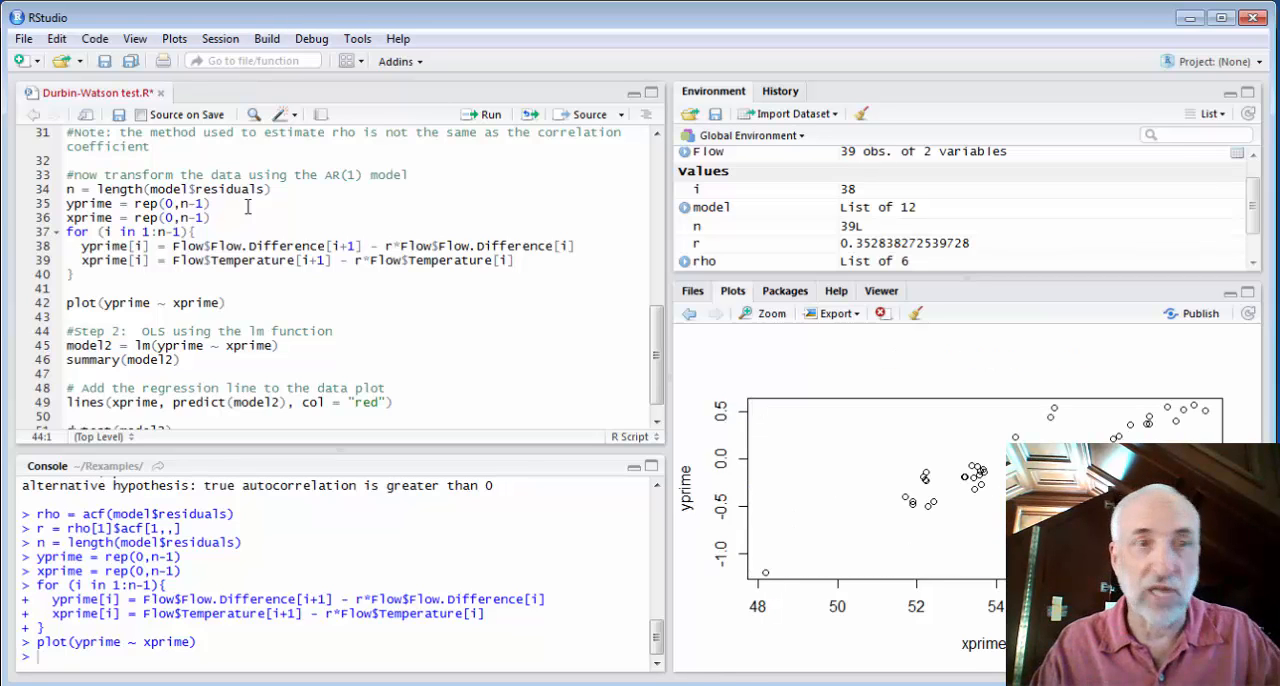
Fit model2 as the lm regression of yprime on xprime and run its summary
key(Down)
key(ctrl+Return)
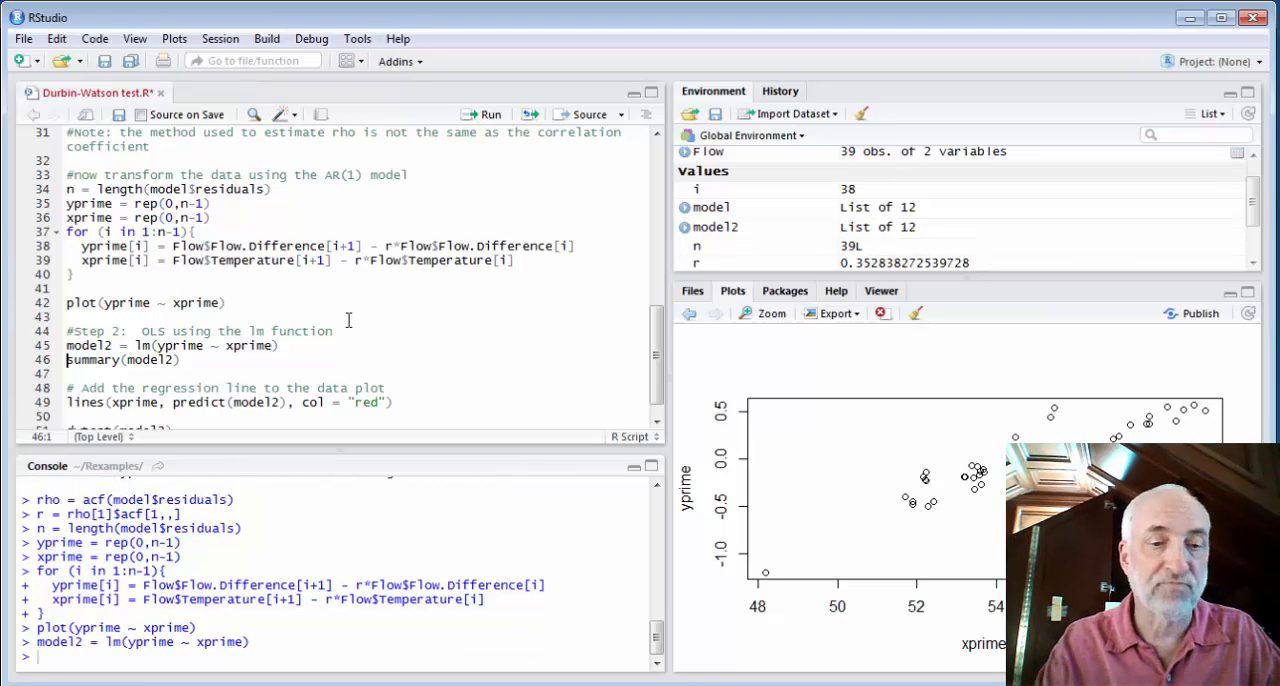
key(ctrl+Return)
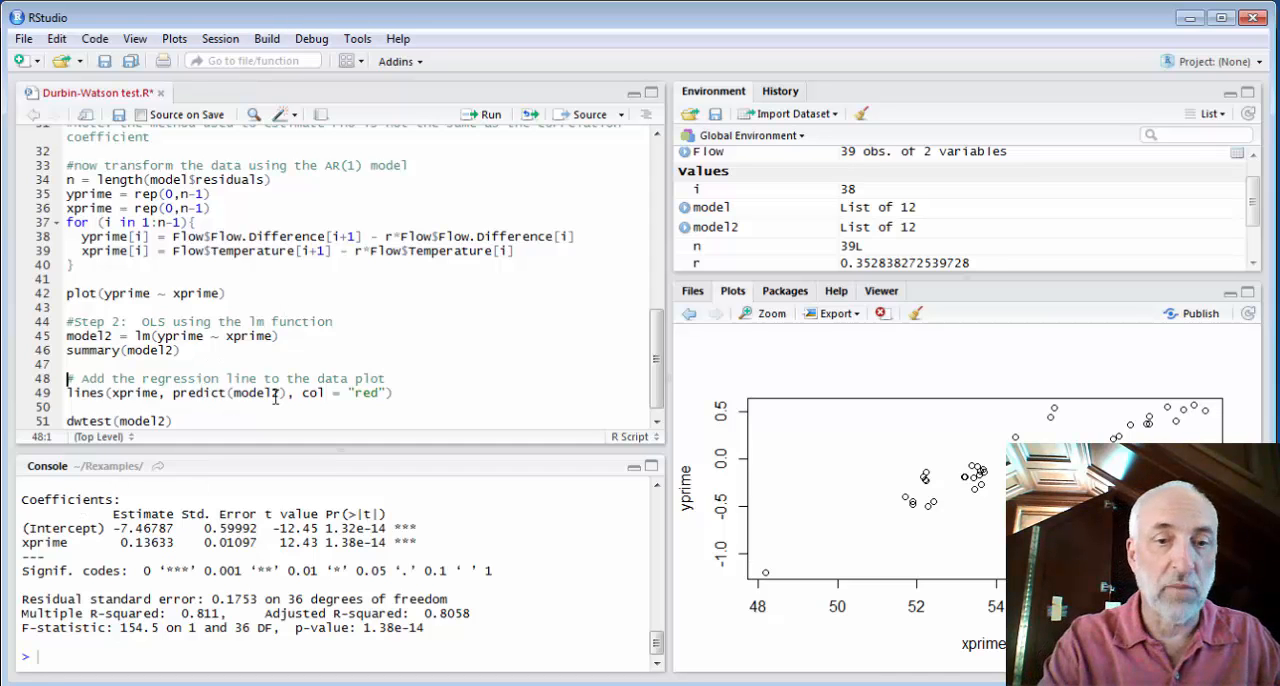
Add model2's red regression line to the transformed data plot, then run dwtest(model2) and highlight its DW statistic
key(ctrl+Return)
key(ctrl+Return)
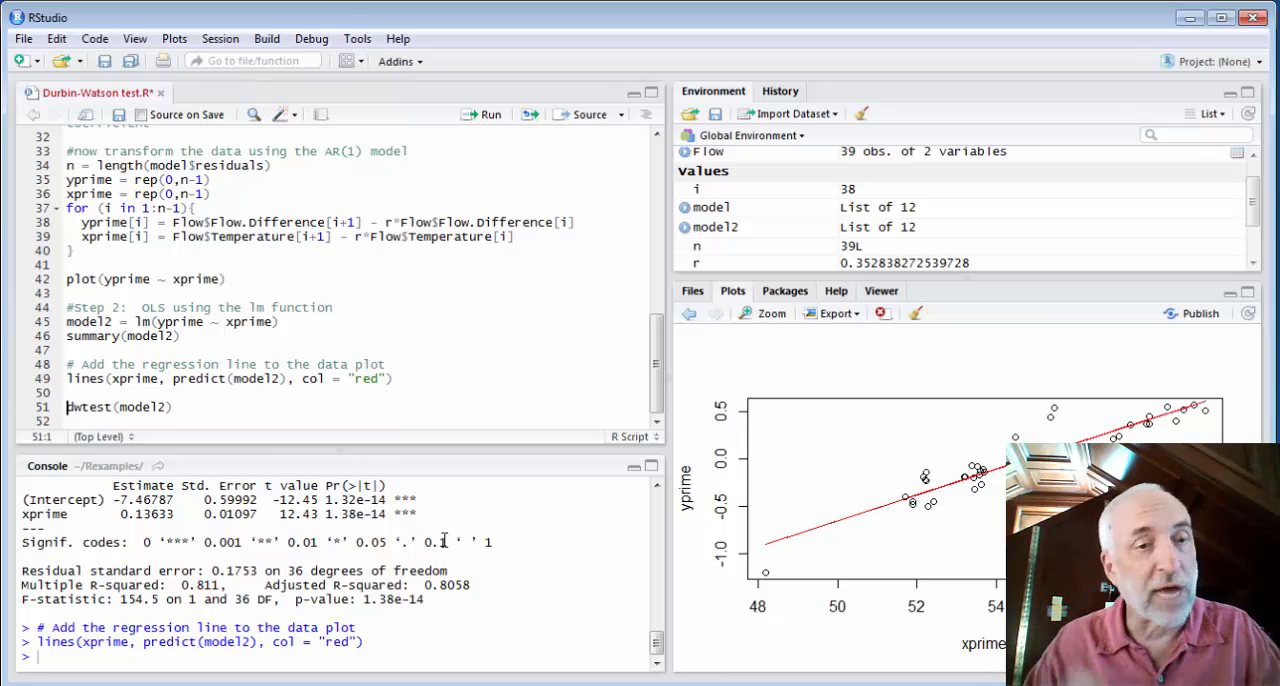
key(ctrl+Return)
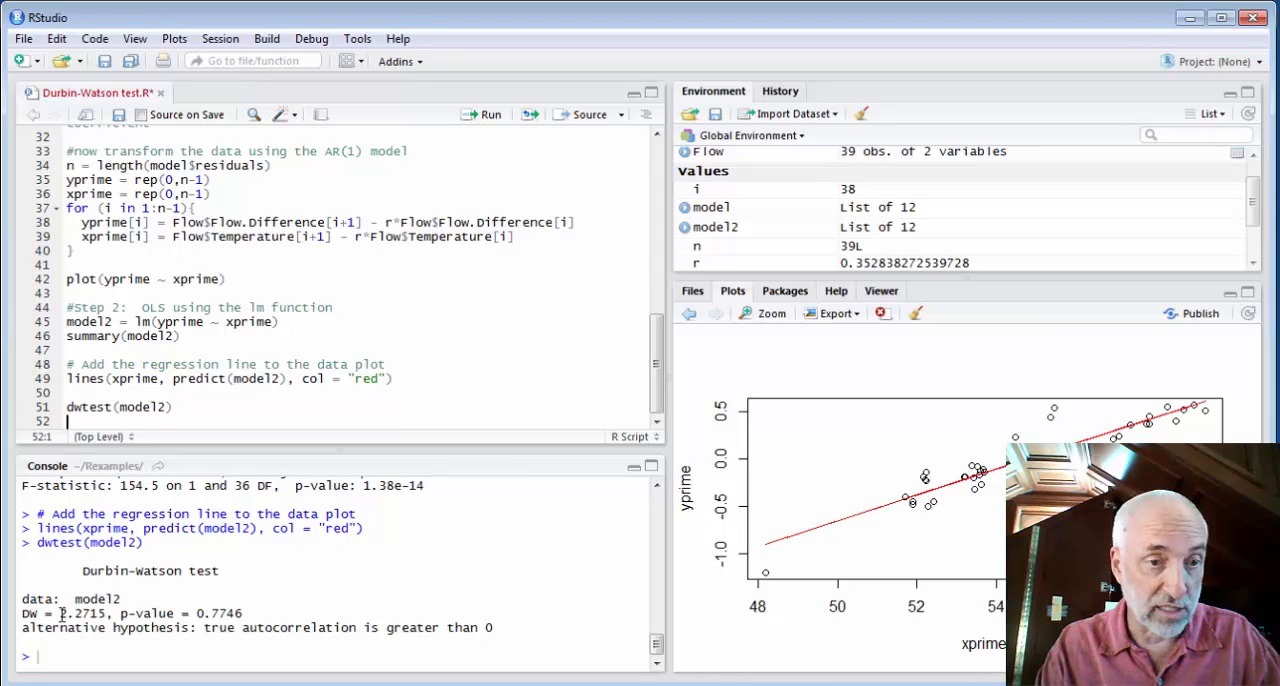
drag(61, 614, 106, 614)
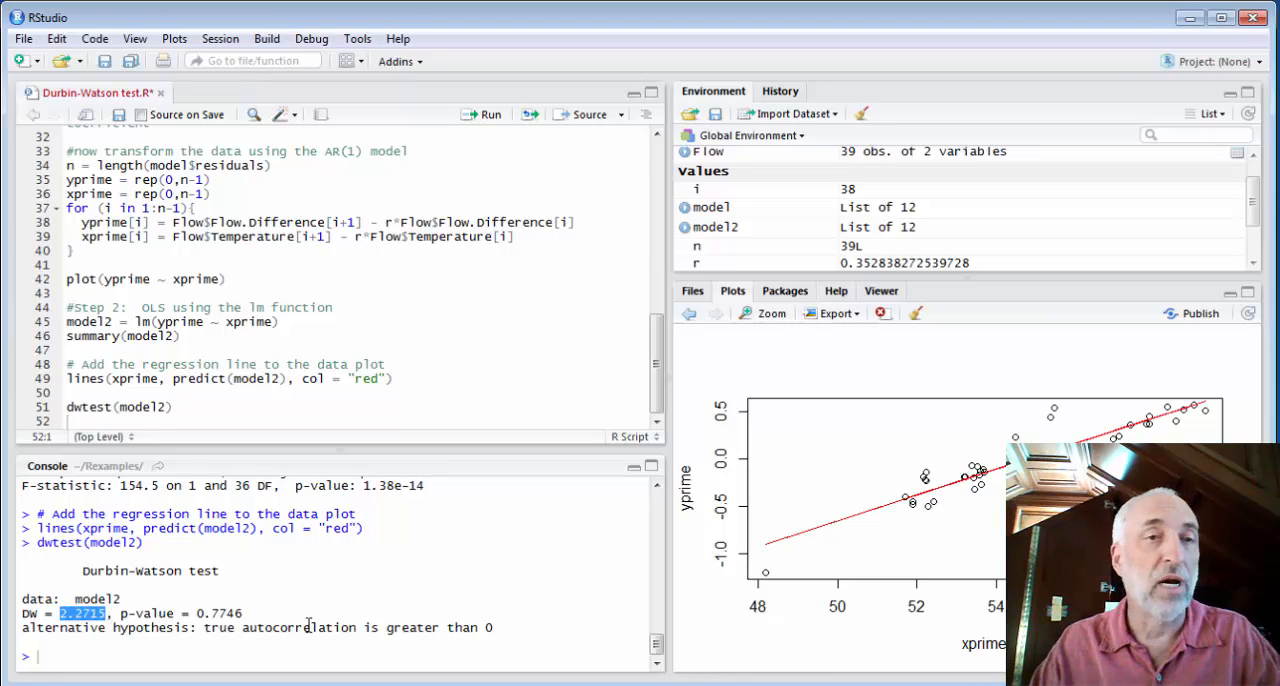